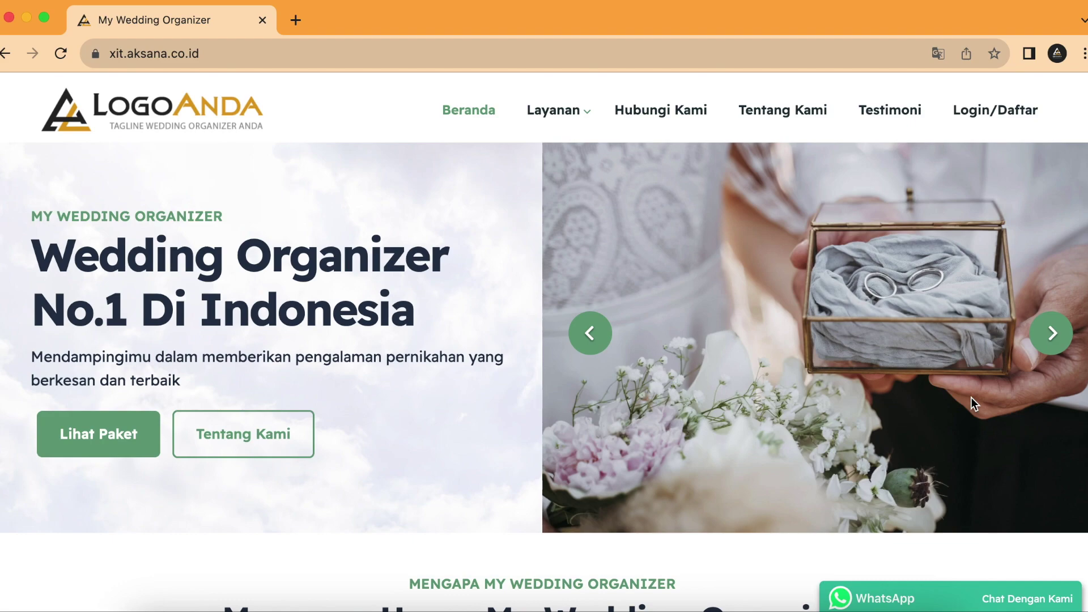
# Step: Log in as Administrator with the admin e-mail address and password
pyautogui.click(1006, 114)
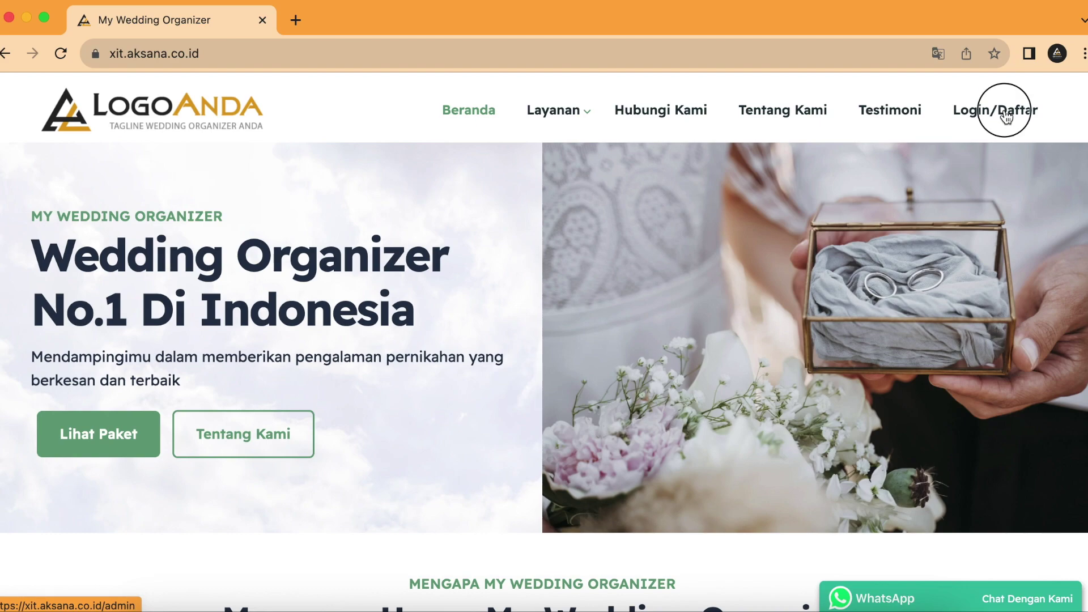
pyautogui.click(643, 380)
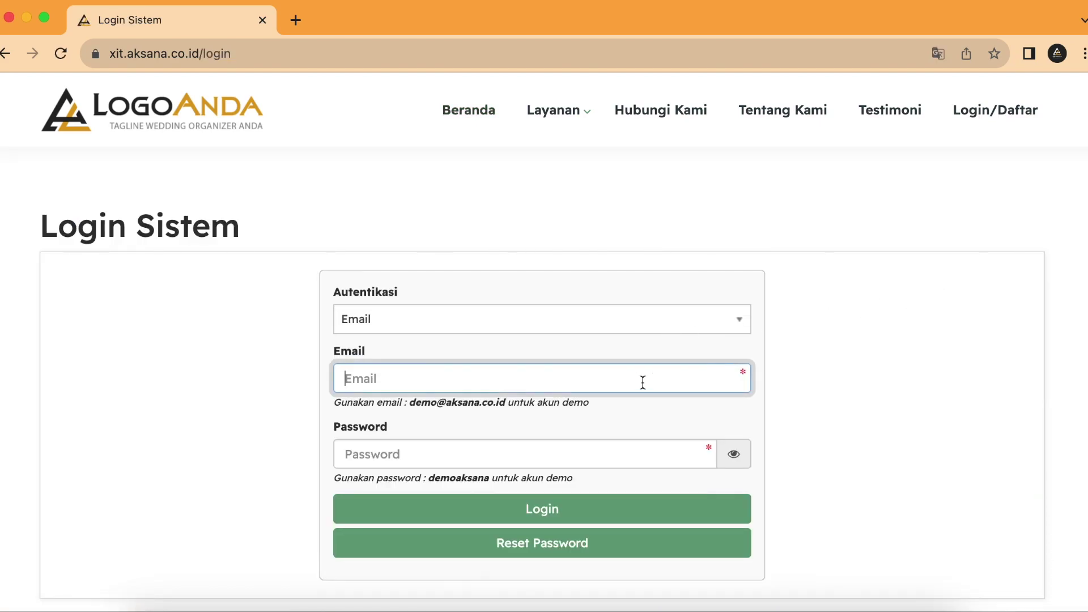
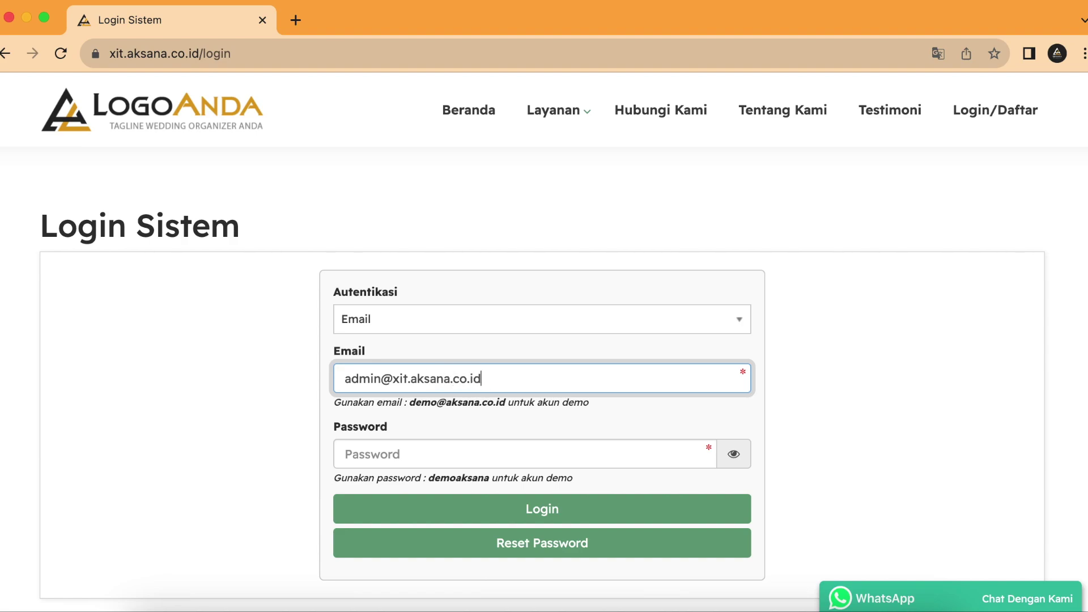
pyautogui.press('Tab')
pyautogui.write('••••••••••')
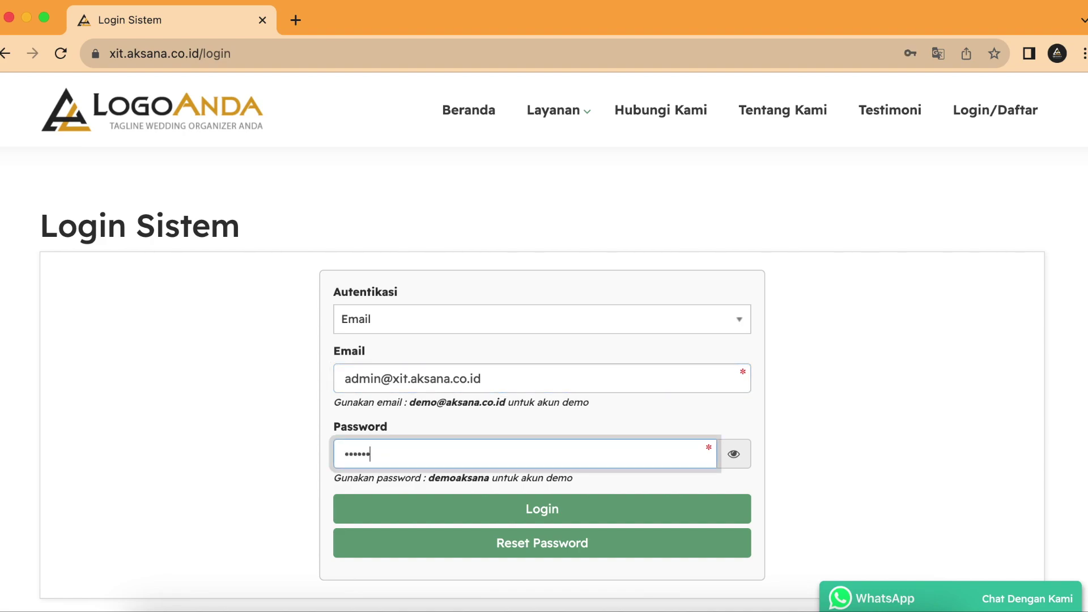
pyautogui.write('•')
pyautogui.press('Return')
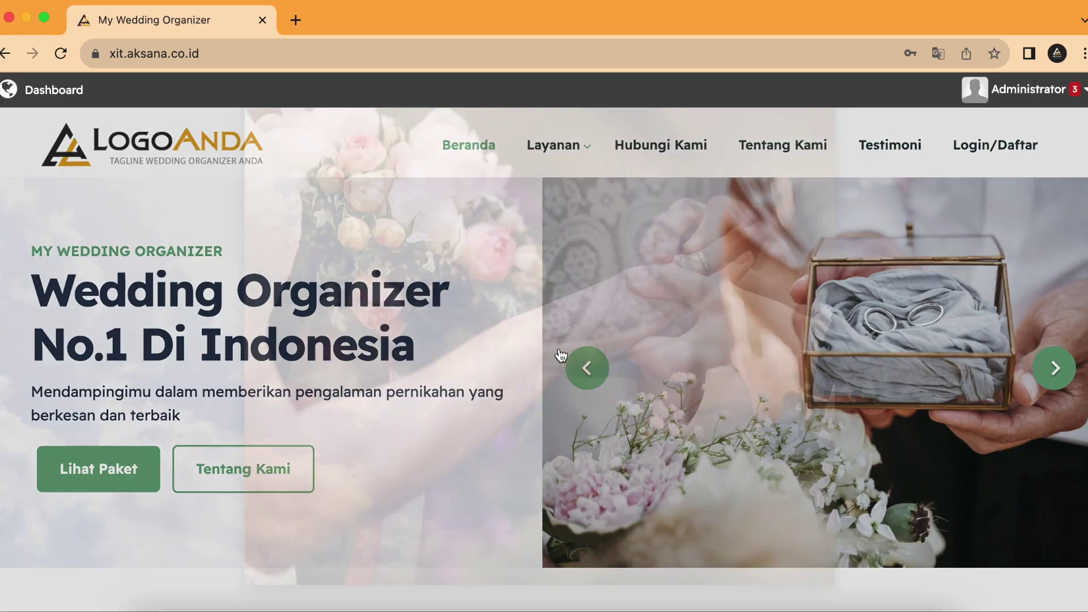
# Step: Dismiss the home popup, open Layanan > Wedding Package, and scroll down to Paket Gold Ultimate AKSANA
pyautogui.click(819, 132)
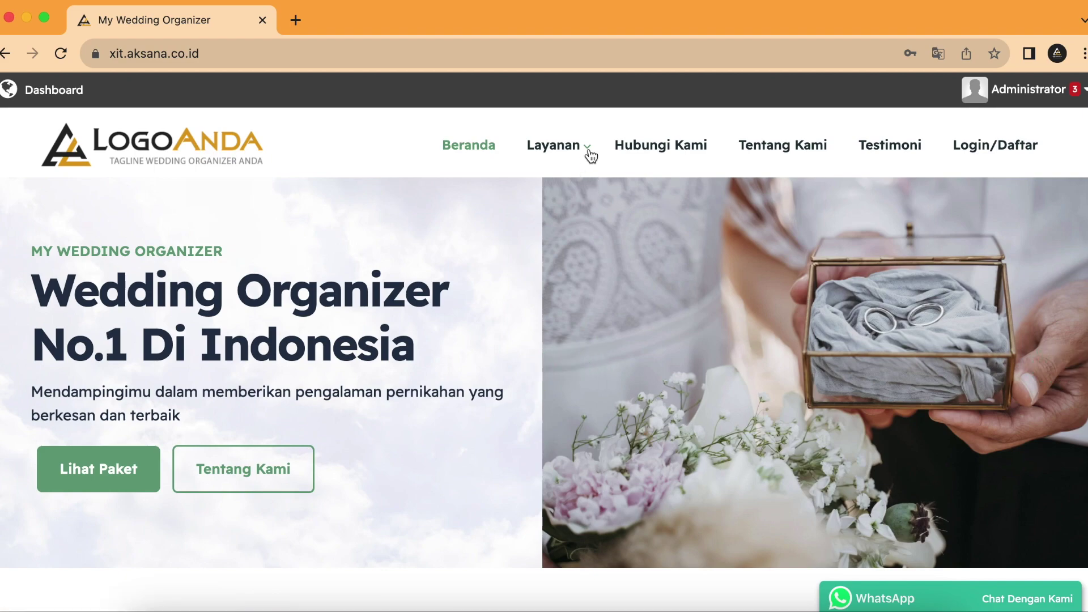
pyautogui.moveTo(573, 148)
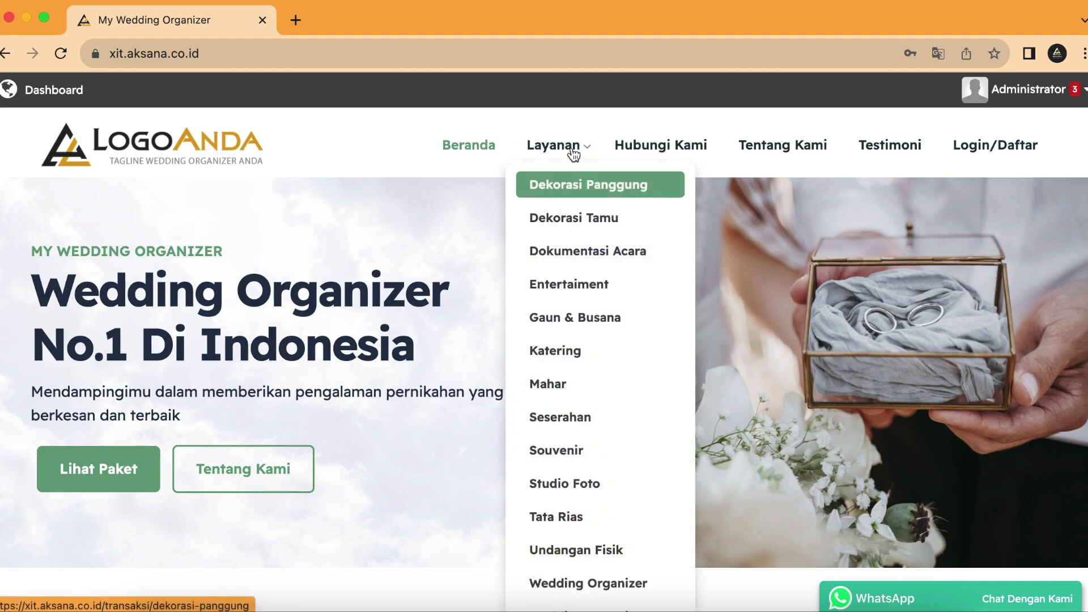
pyautogui.scroll(-4, 588, 382)
pyautogui.click(606, 441)
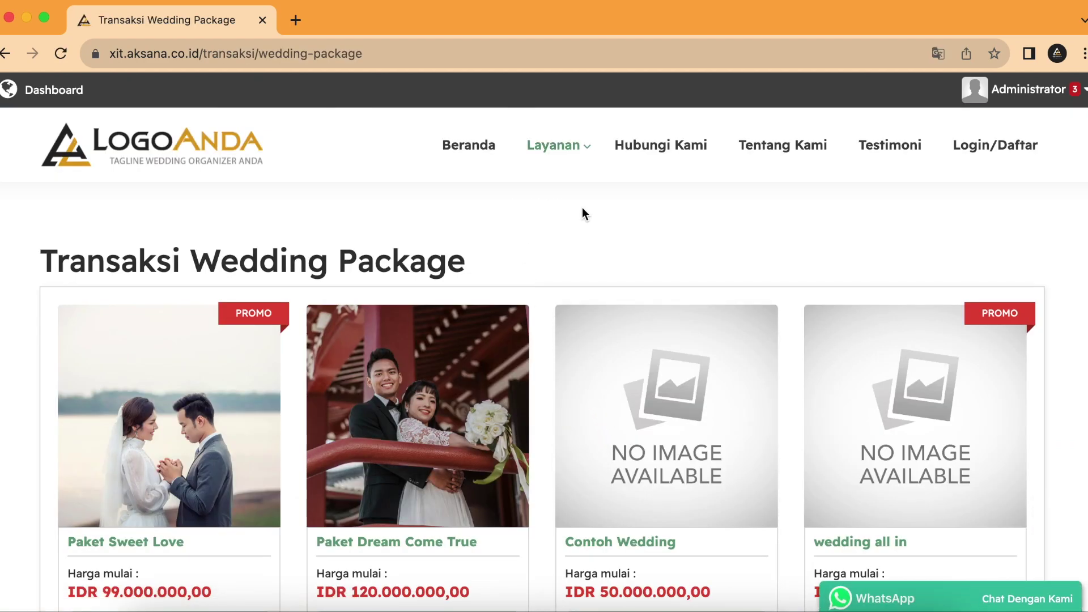
pyautogui.scroll(-1, 583, 208)
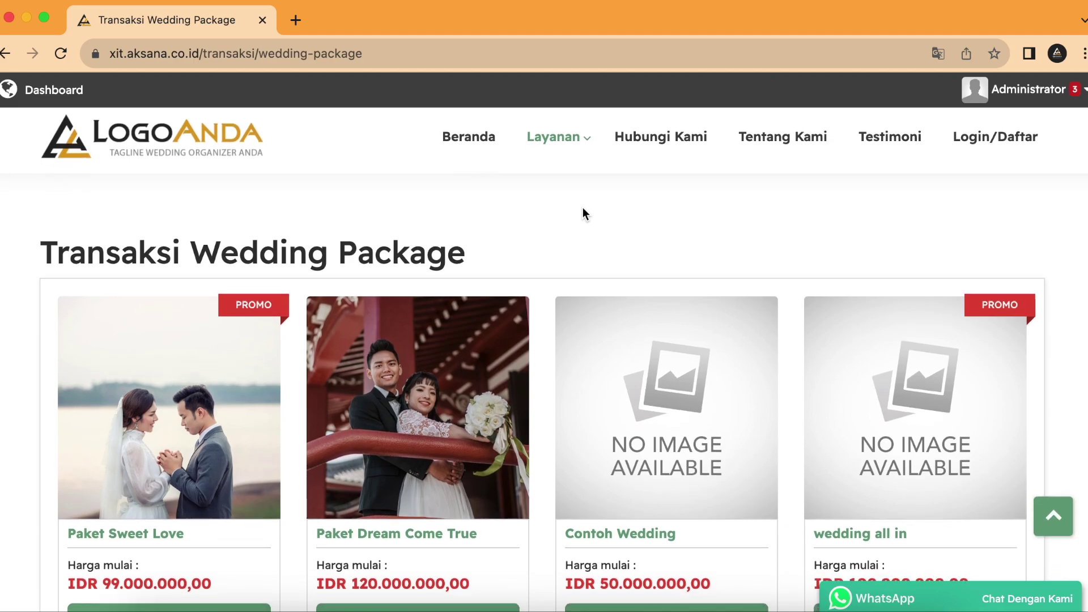
pyautogui.scroll(-10, 583, 215)
pyautogui.scroll(-4, 598, 263)
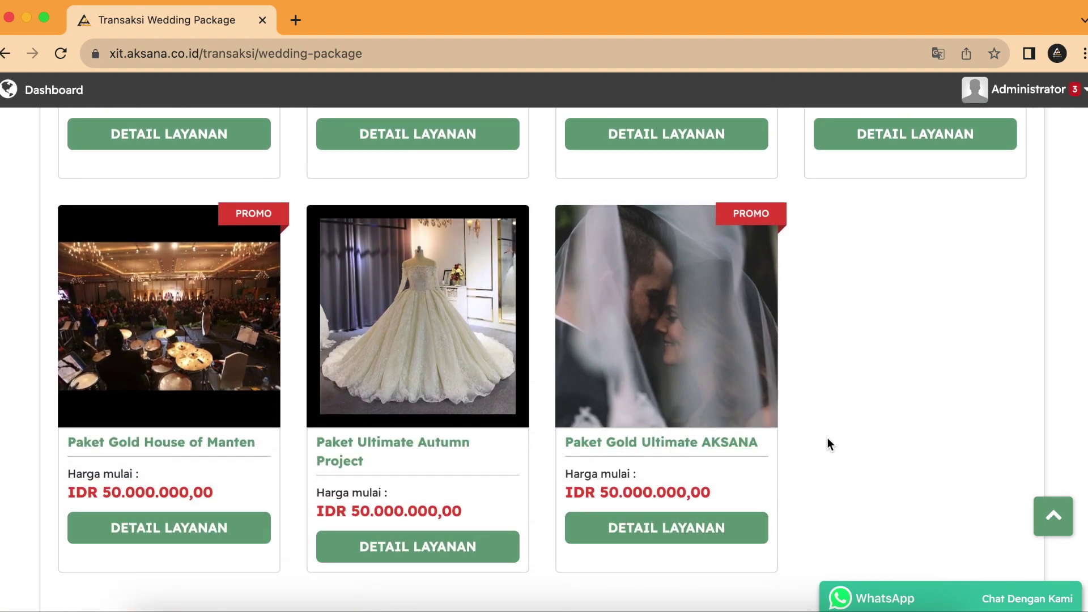
pyautogui.scroll(-1, 827, 439)
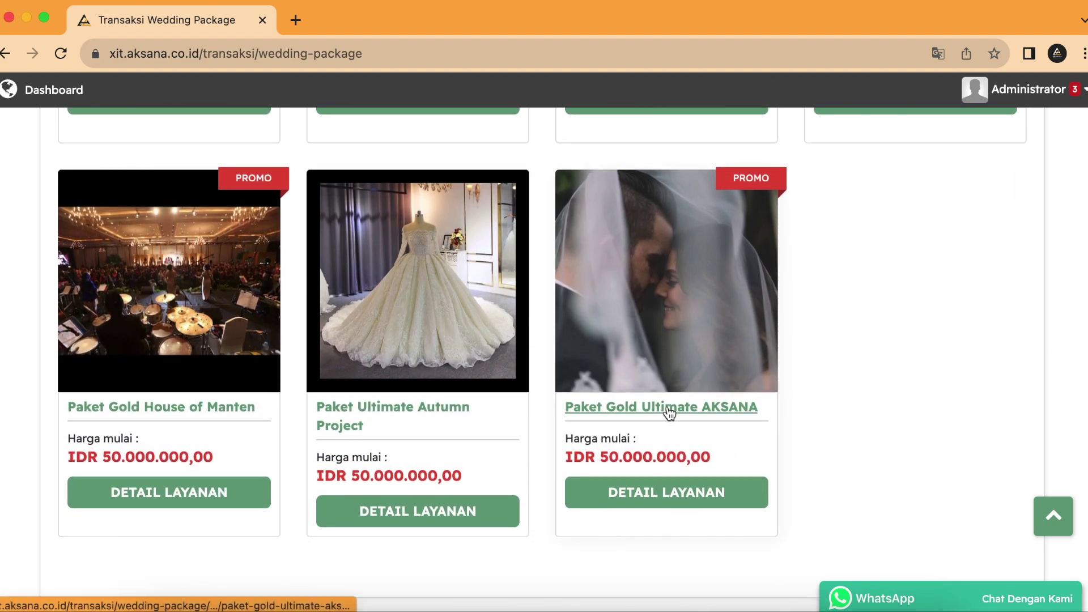
# Step: Open Paket Gold Ultimate AKSANA and review its Fasilitas and Syarat & Ketentuan sections
pyautogui.click(668, 408)
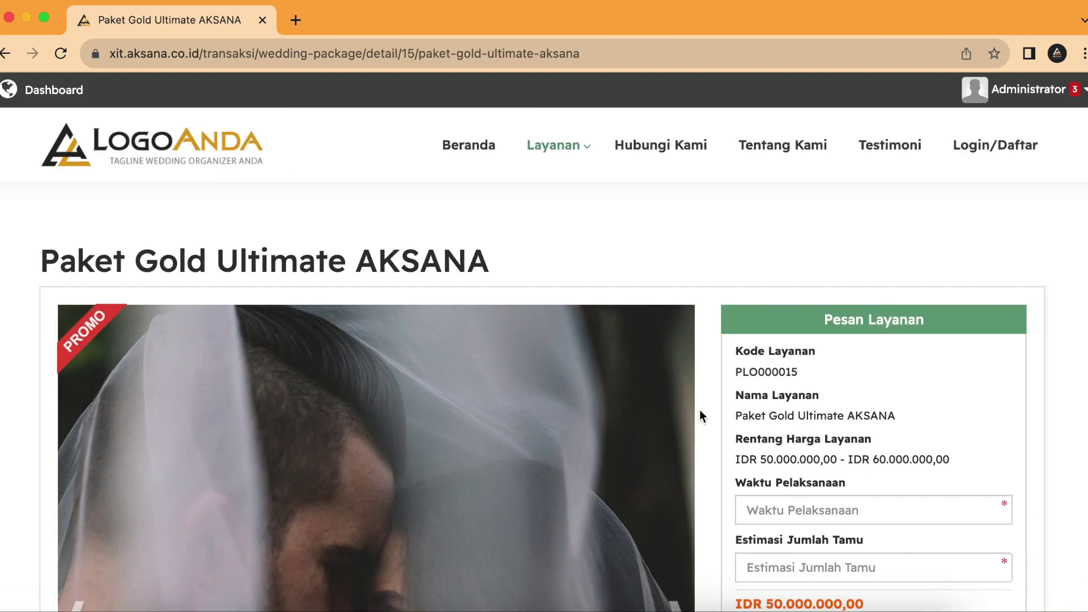
pyautogui.scroll(-2, 716, 410)
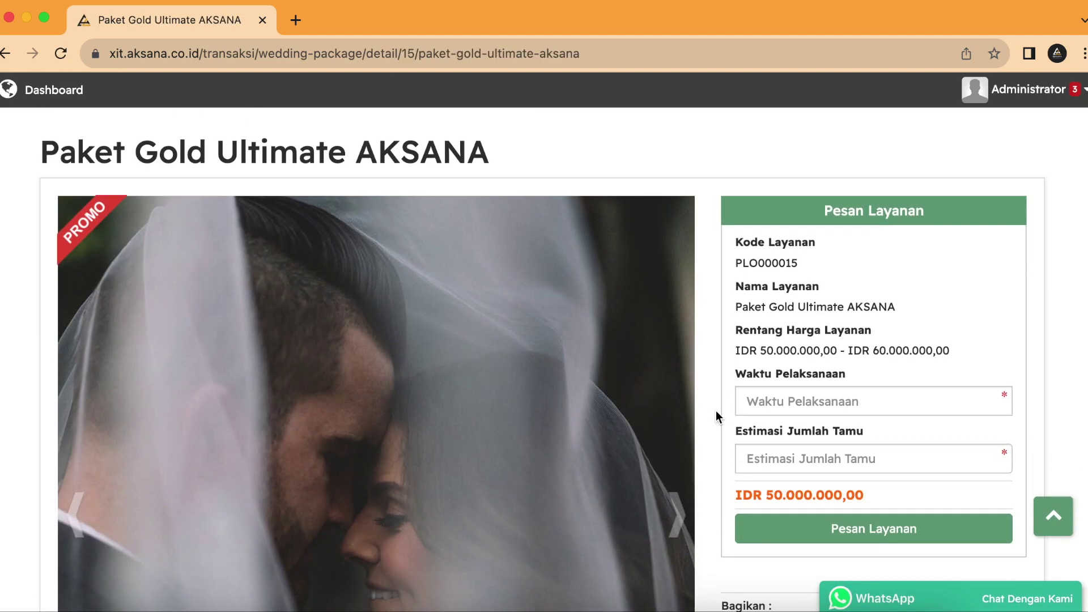
pyautogui.scroll(-1, 710, 408)
pyautogui.scroll(-8, 705, 411)
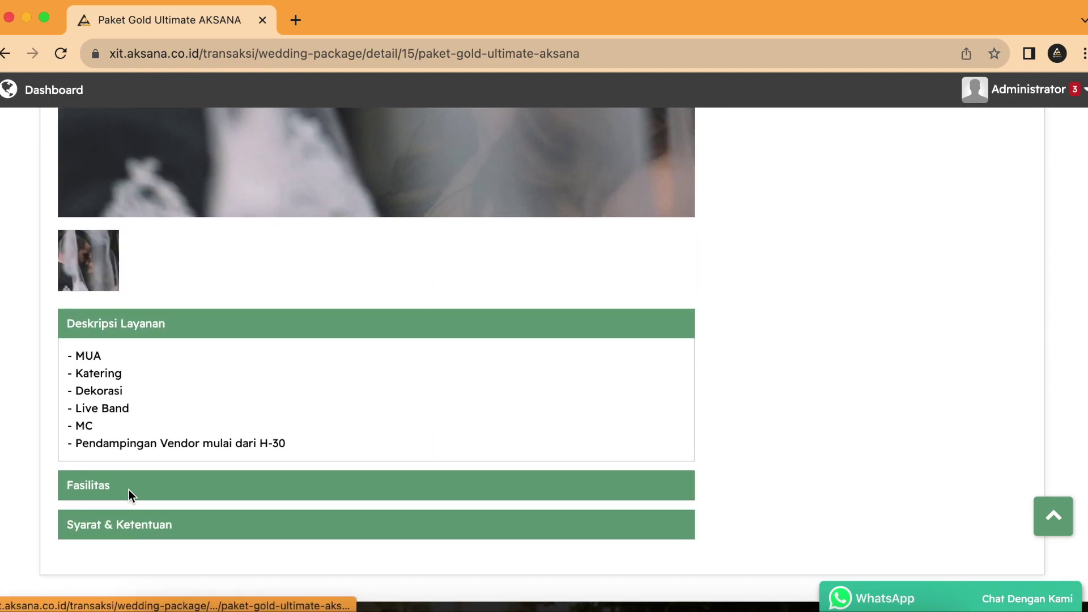
pyautogui.click(129, 492)
pyautogui.click(132, 491)
pyautogui.scroll(15, 495, 454)
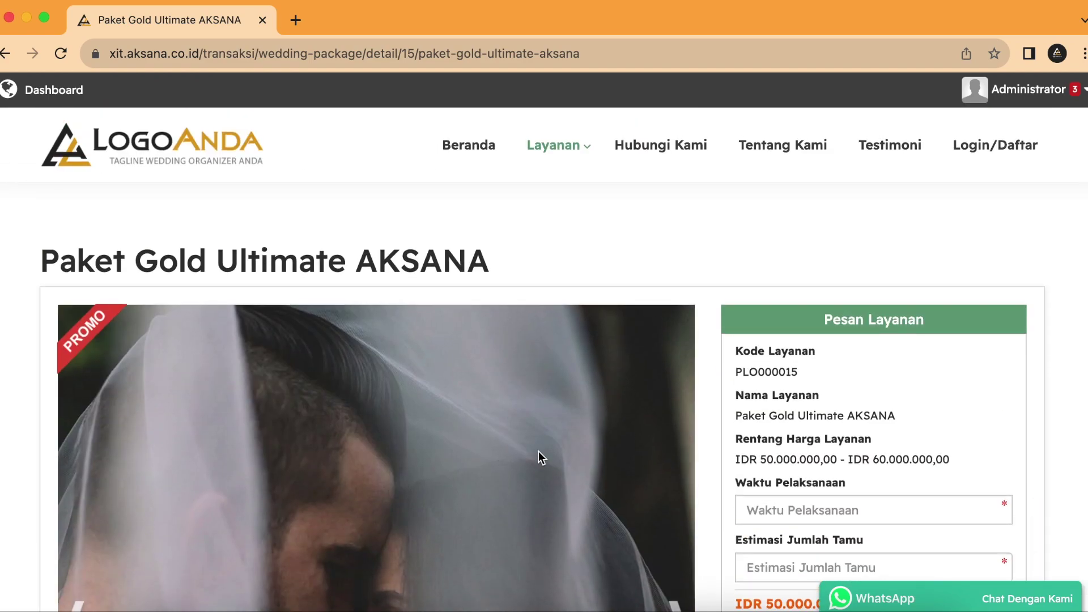
pyautogui.scroll(-2, 538, 451)
pyautogui.scroll(-1, 615, 420)
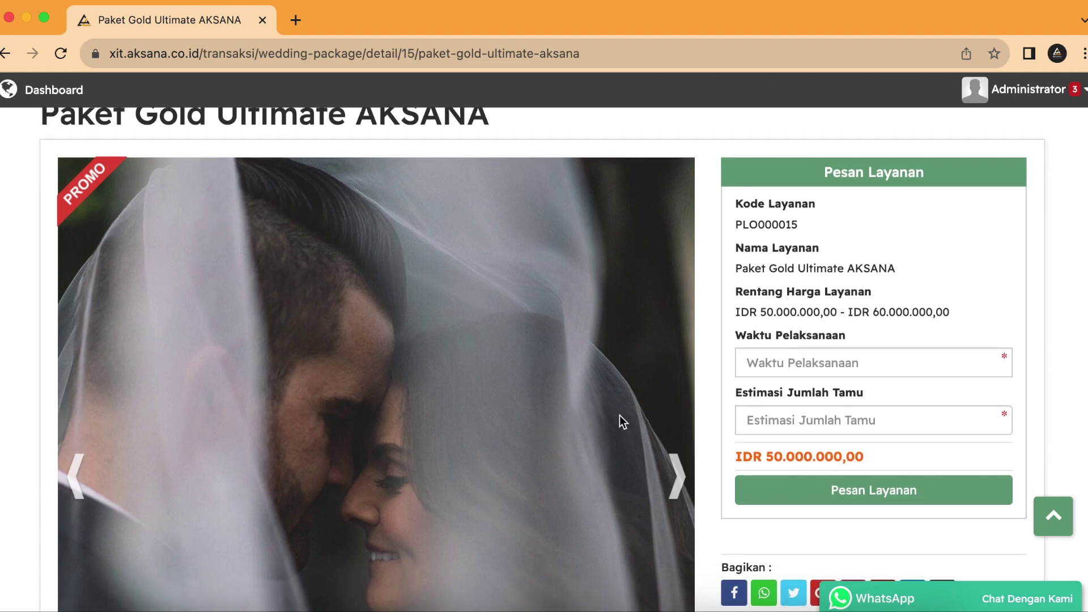
# Step: Set Waktu Pelaksanaan to 31 October 2023 at 09:00
pyautogui.click(817, 362)
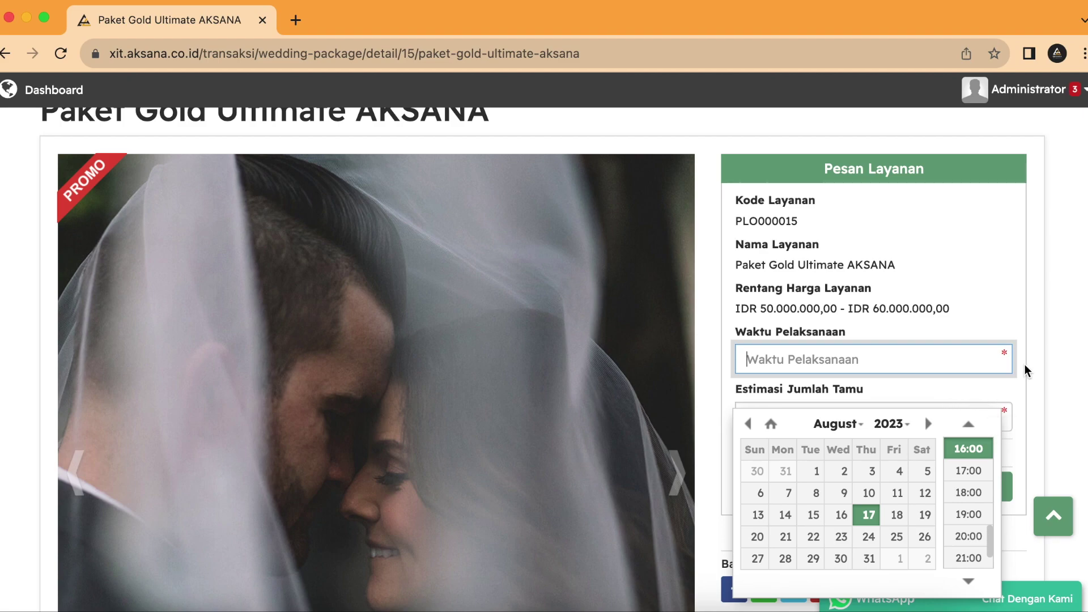
pyautogui.scroll(-1, 1028, 371)
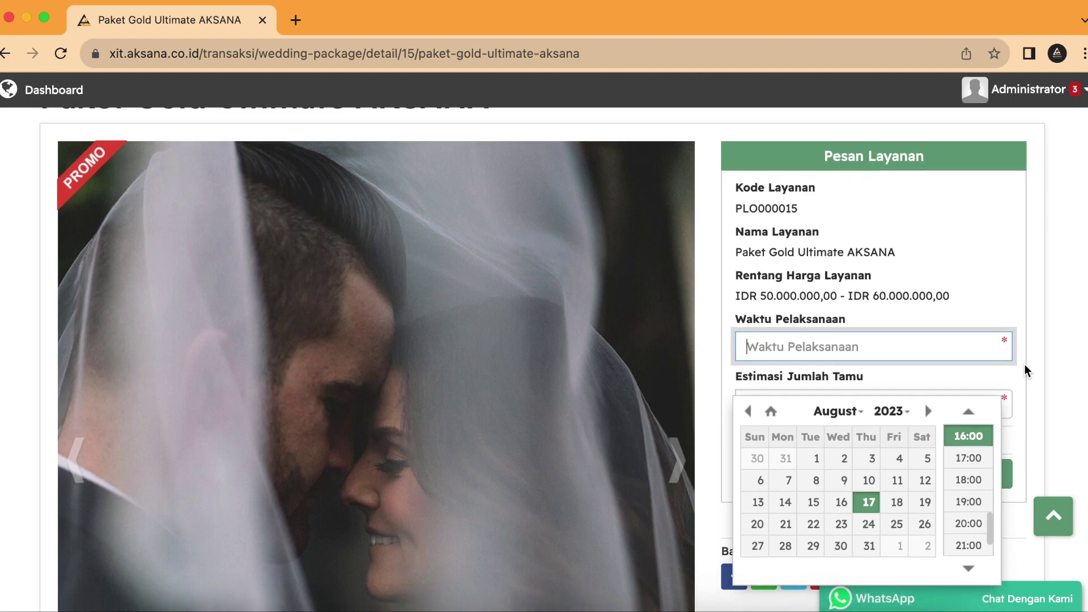
pyautogui.click(928, 410)
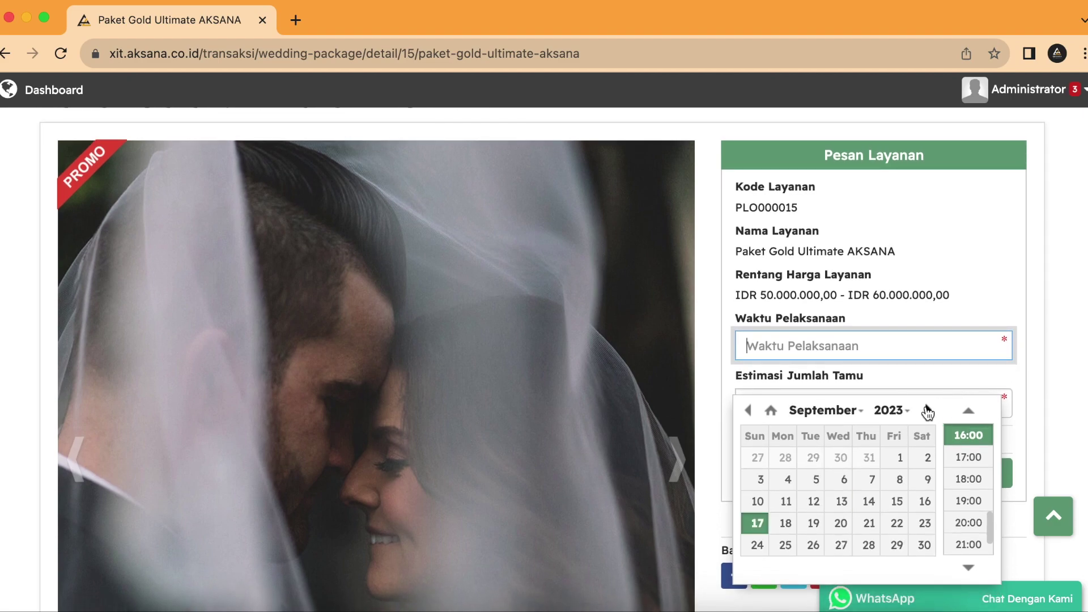
pyautogui.click(928, 410)
pyautogui.click(814, 548)
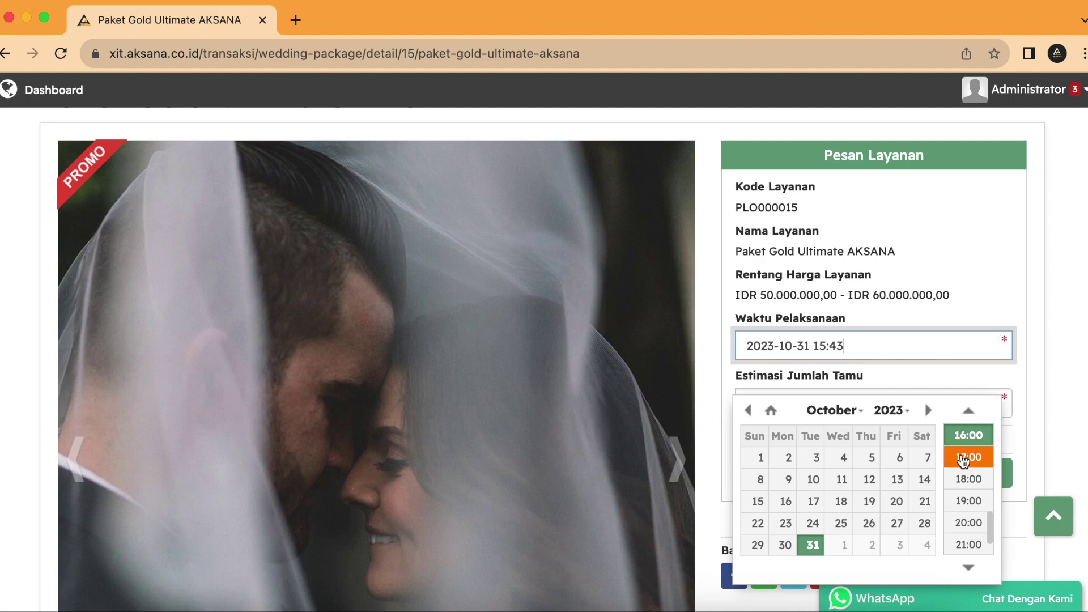
pyautogui.scroll(5, 964, 459)
pyautogui.scroll(-4, 978, 510)
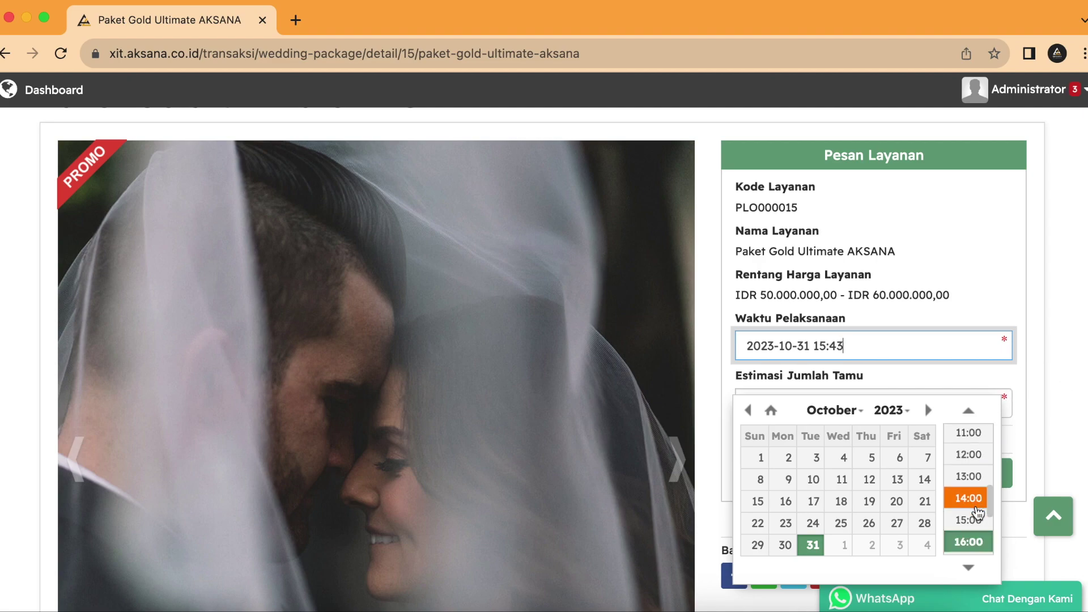
pyautogui.scroll(2, 975, 501)
pyautogui.click(970, 511)
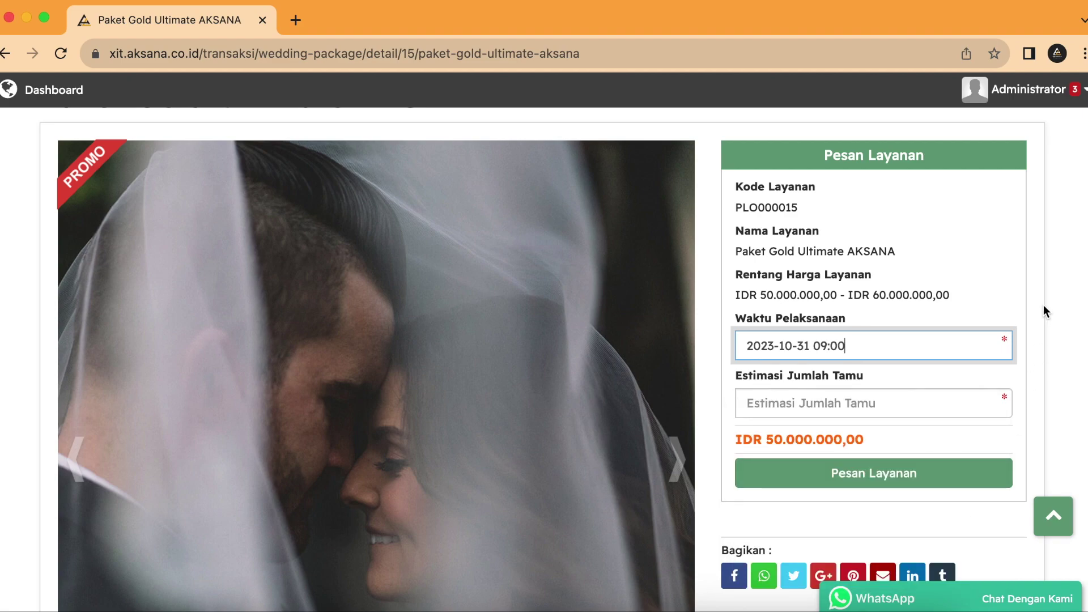
# Step: Enter 600 estimated guests and submit the package booking with Pesan Layanan
pyautogui.click(947, 391)
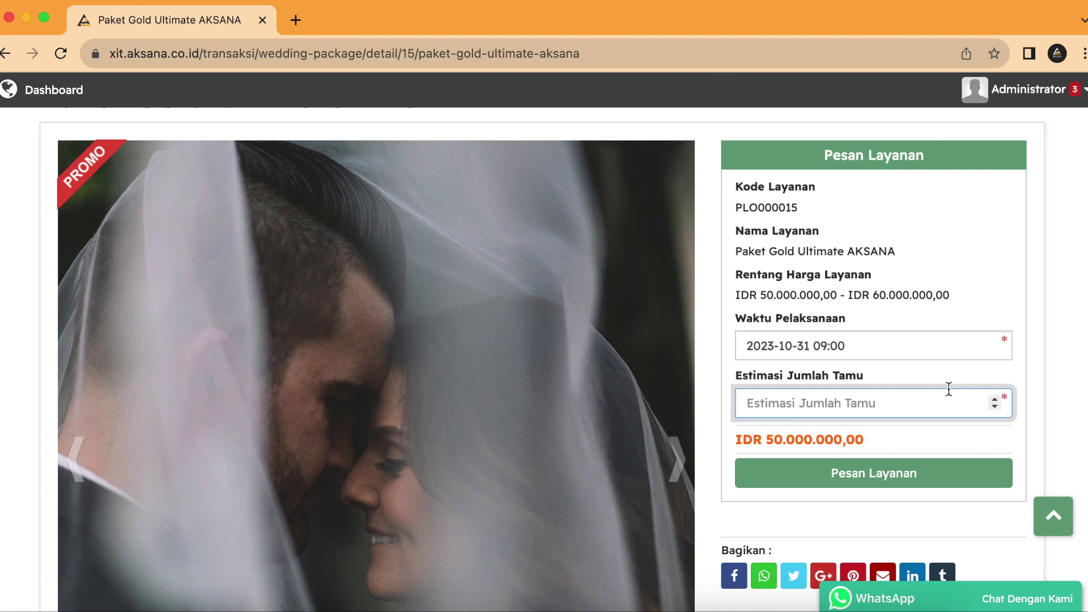
pyautogui.write('600')
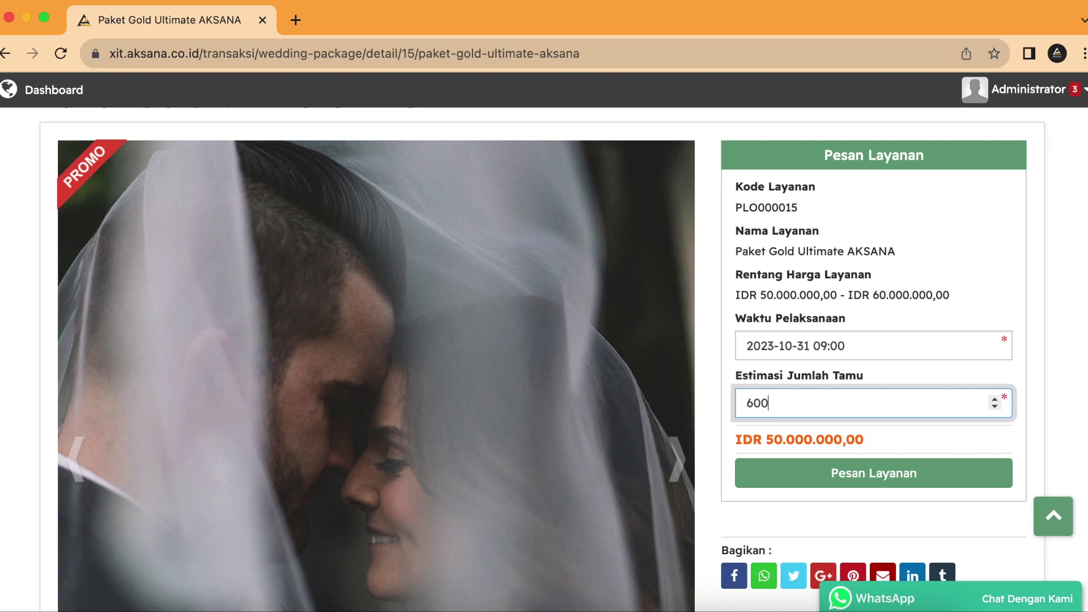
pyautogui.click(958, 484)
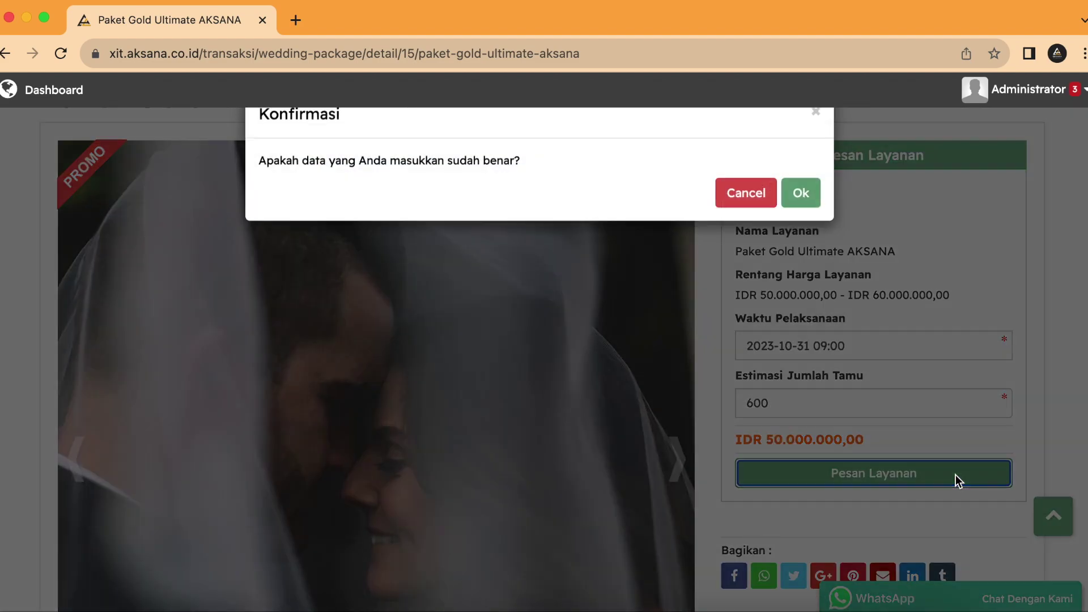
# Step: Confirm the booking with Ok and review the Jenis Pemesan customer-type options
pyautogui.click(801, 204)
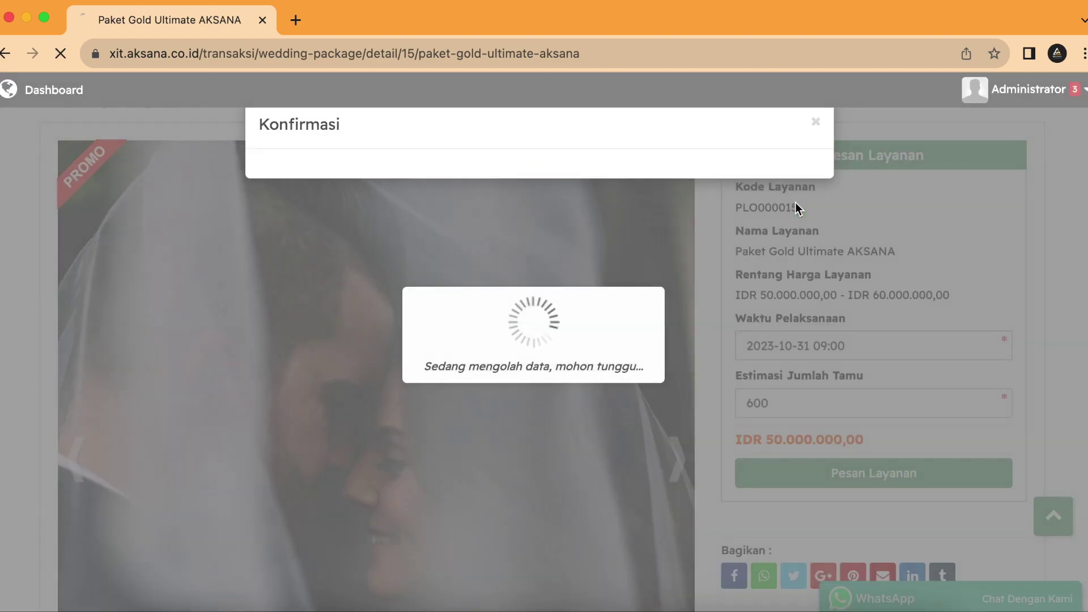
pyautogui.scroll(-3, 611, 320)
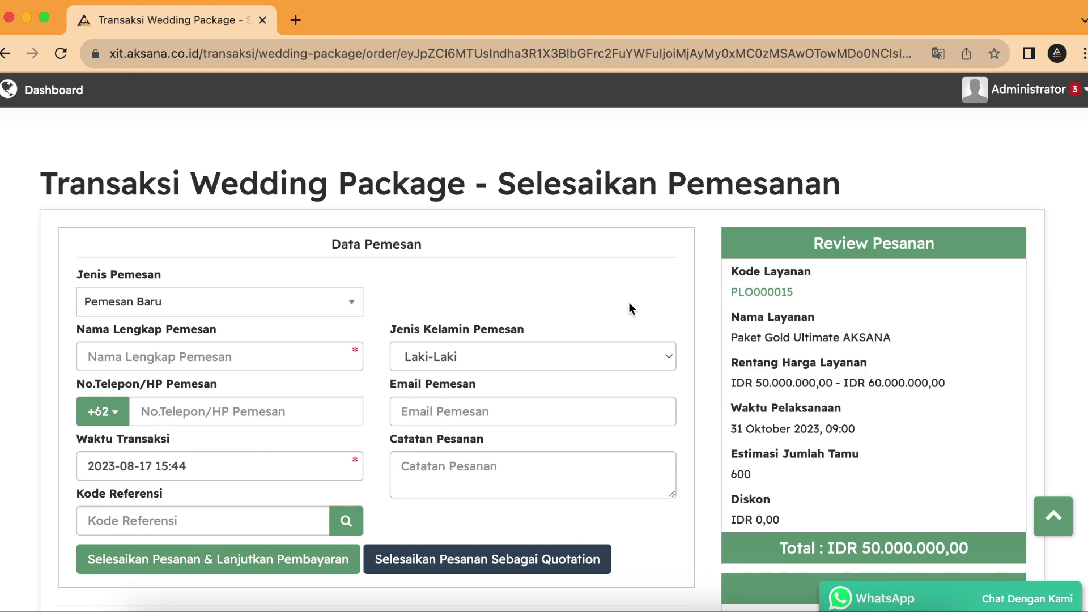
pyautogui.click(330, 301)
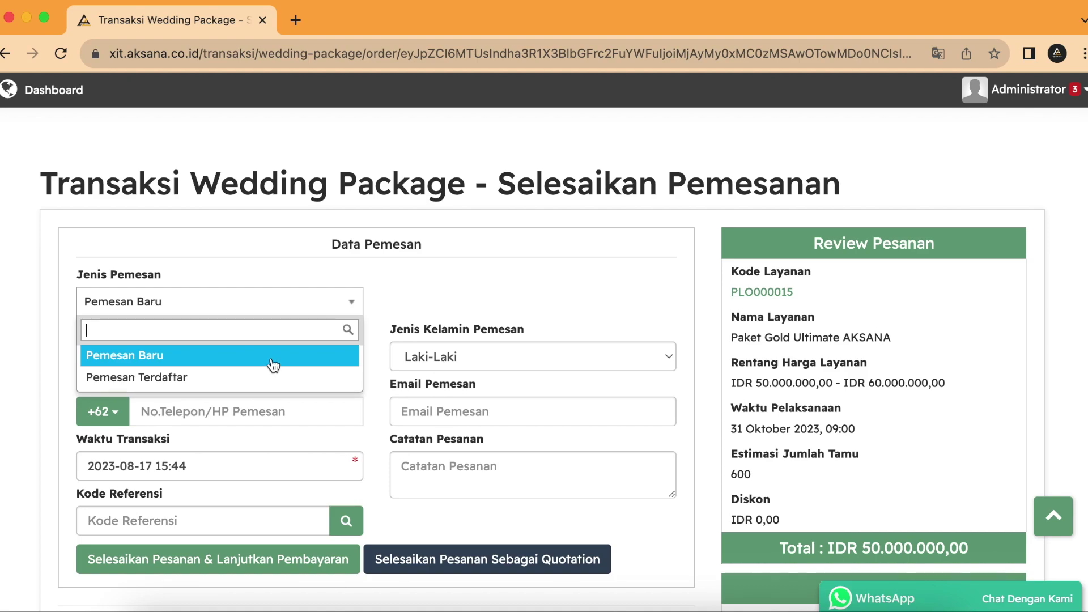
pyautogui.click(273, 365)
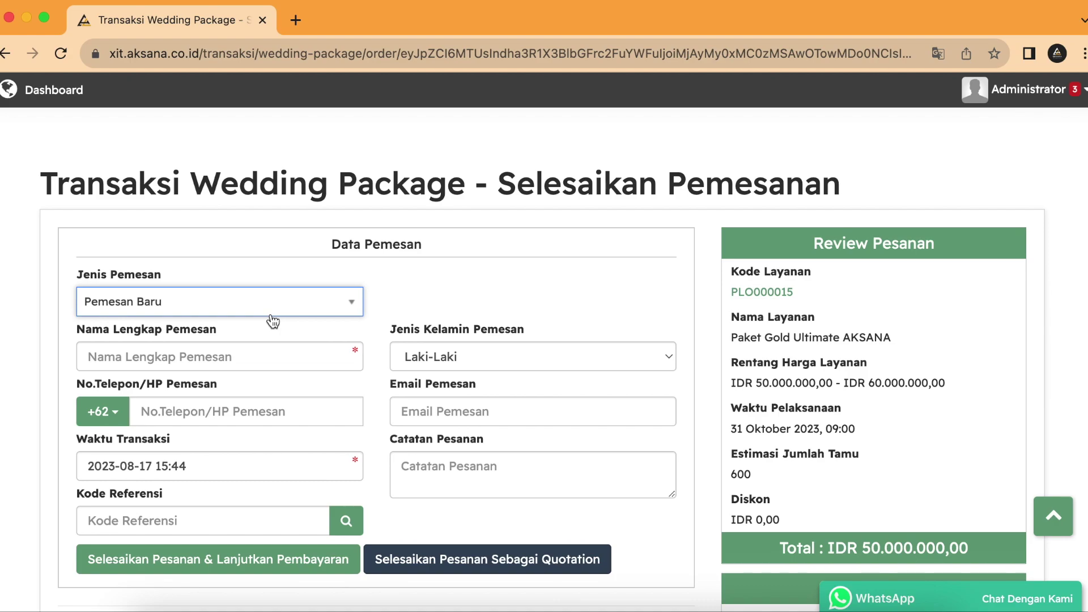
pyautogui.click(271, 309)
# Step: Set Jenis Pemesan to Pemesan Terdaftar and pick a registered customer from Pilih Pemesan
pyautogui.click(258, 376)
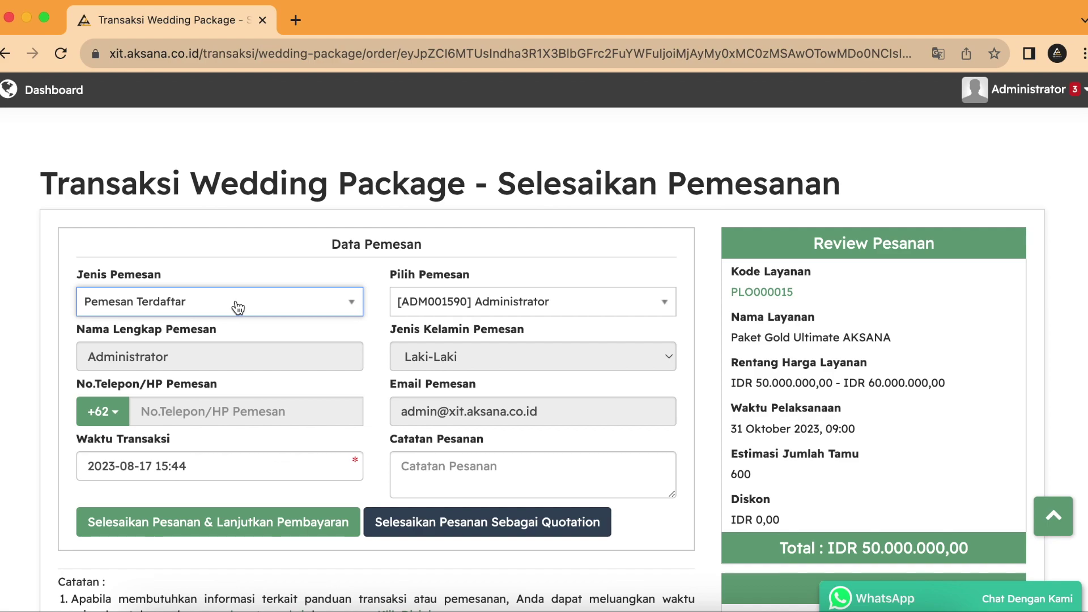
pyautogui.click(480, 302)
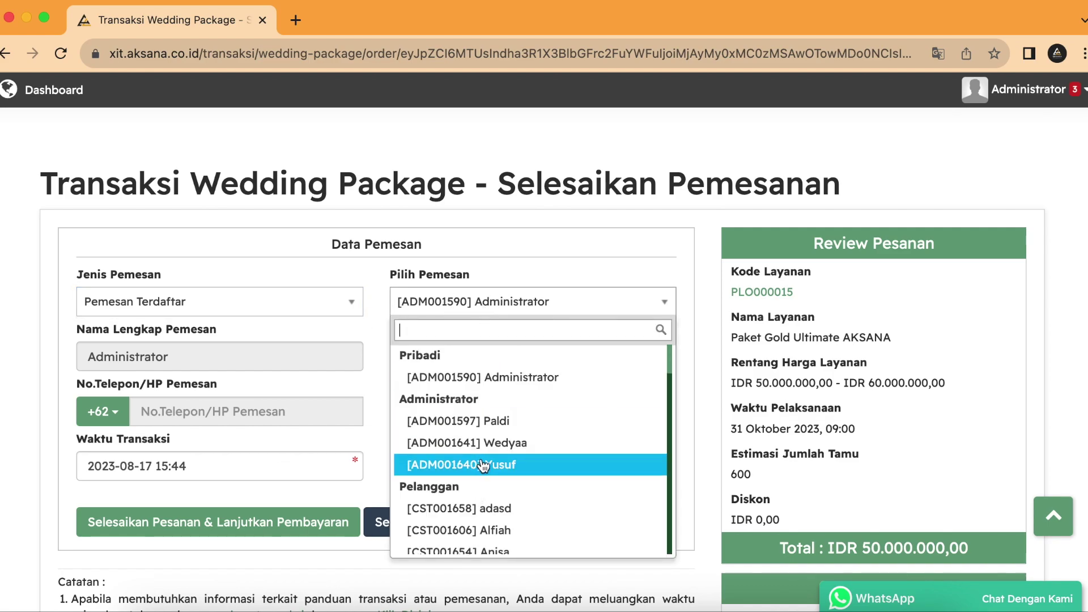
pyautogui.scroll(-2, 482, 465)
pyautogui.scroll(-3, 483, 465)
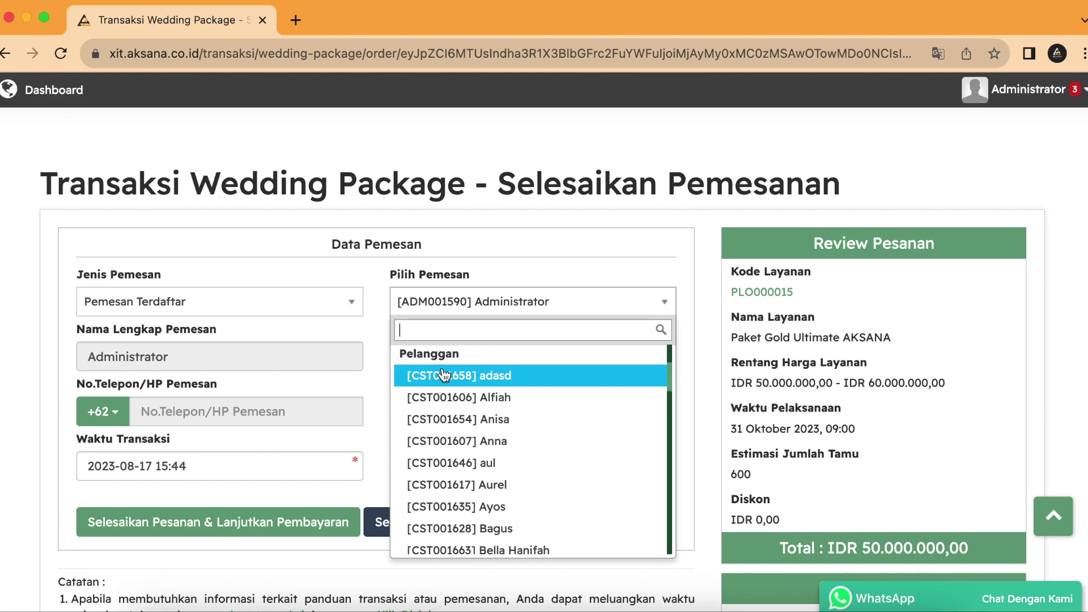
pyautogui.click(461, 486)
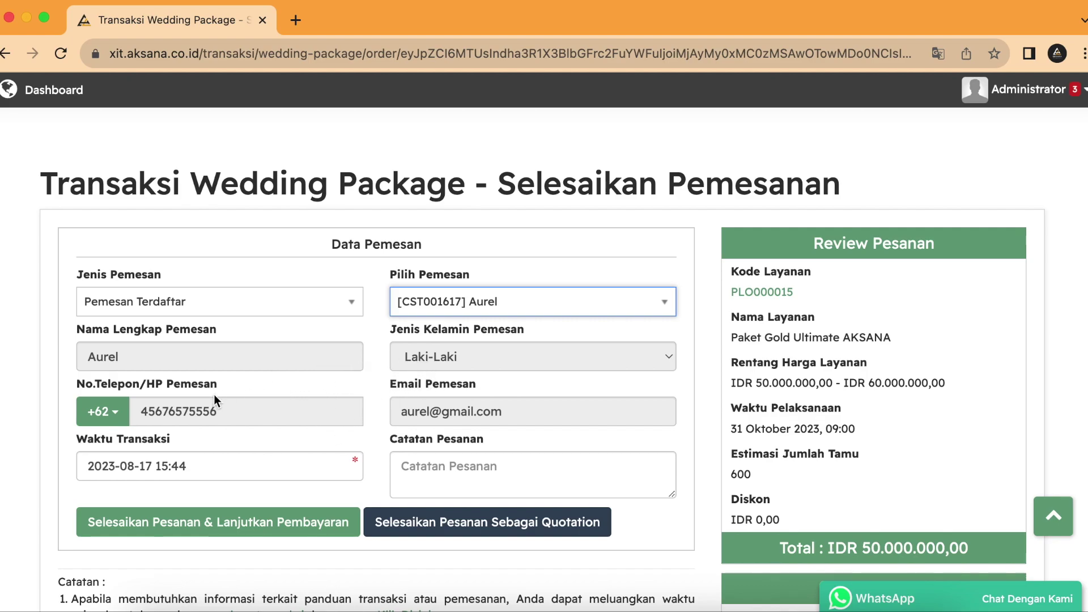
# Step: Switch Jenis Pemesan back to Pemesan Baru
pyautogui.click(554, 305)
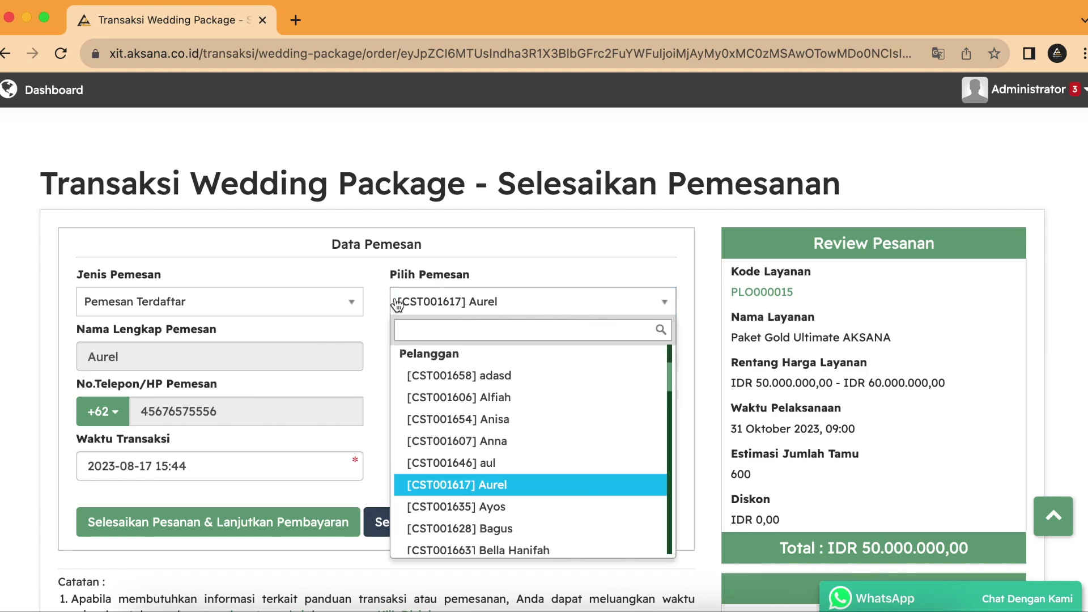
pyautogui.click(367, 274)
pyautogui.click(292, 300)
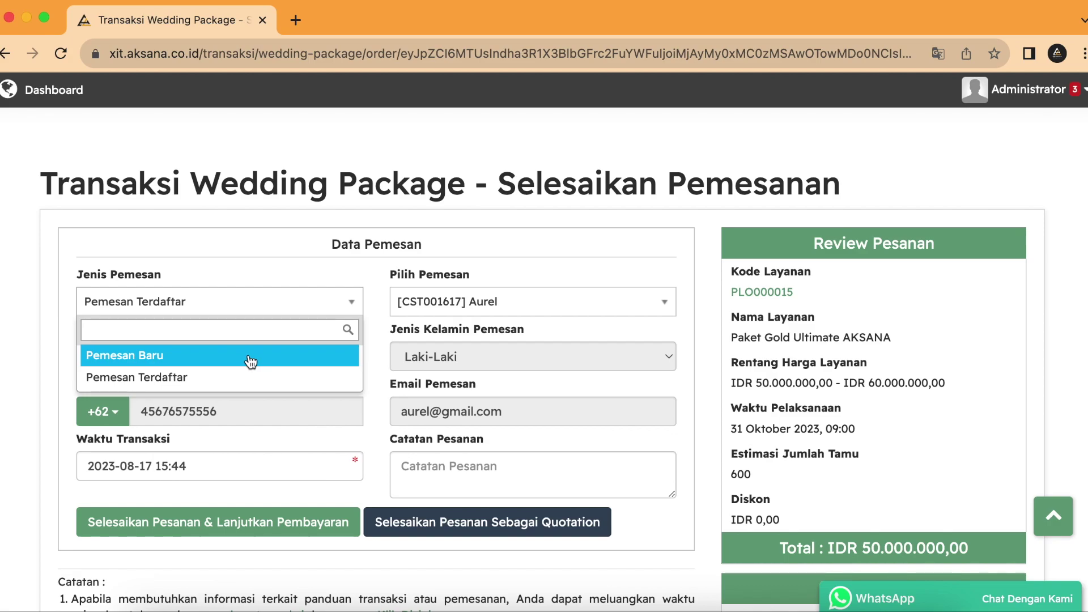
pyautogui.click(250, 357)
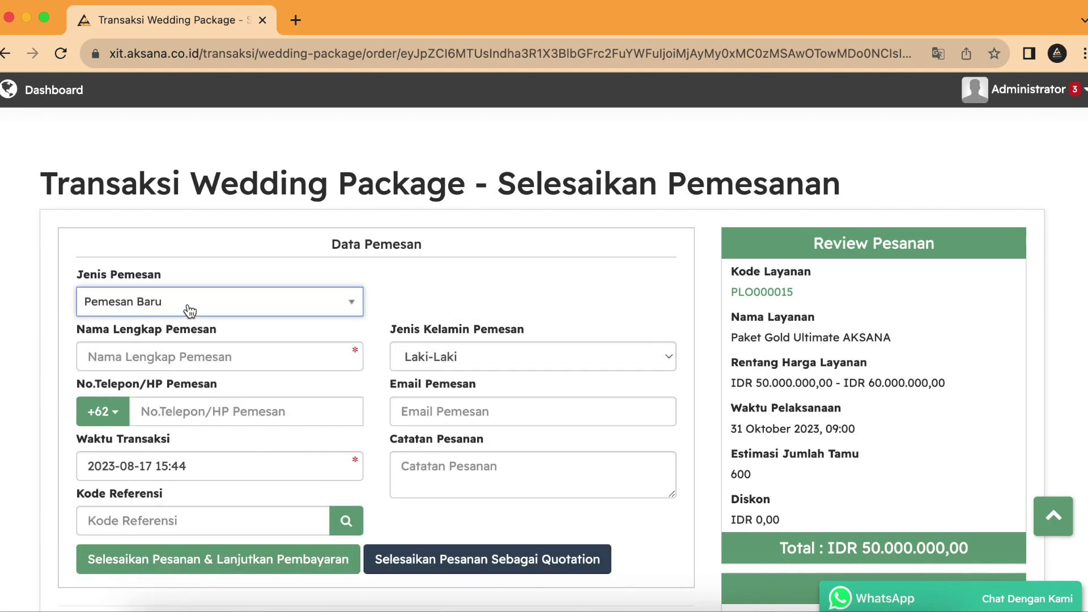
# Step: Enter the new booker's full name and set Jenis Kelamin to Perempuan
pyautogui.click(212, 354)
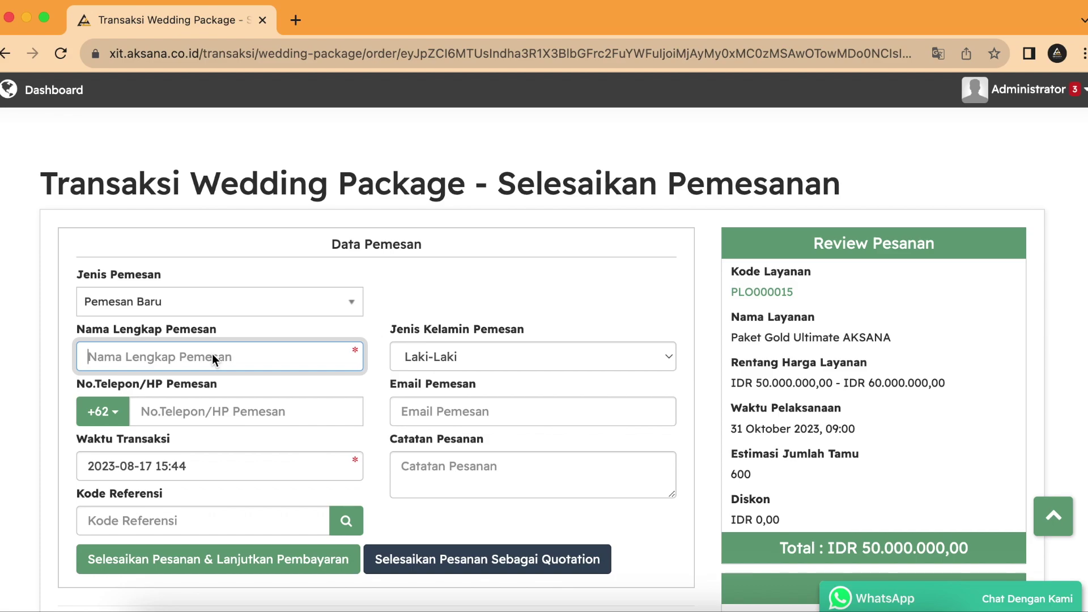
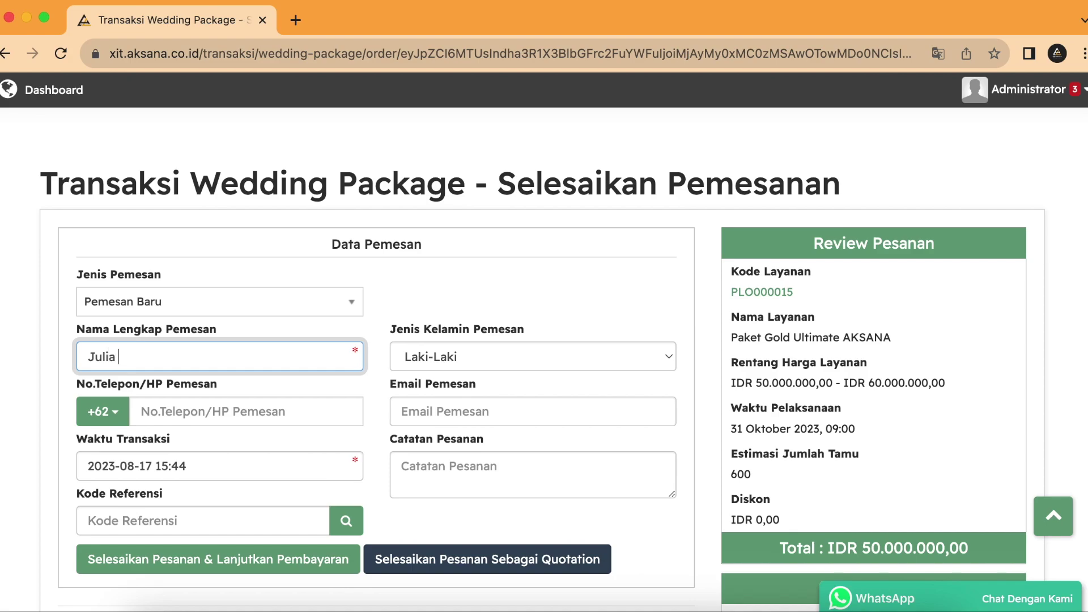
pyautogui.click(455, 365)
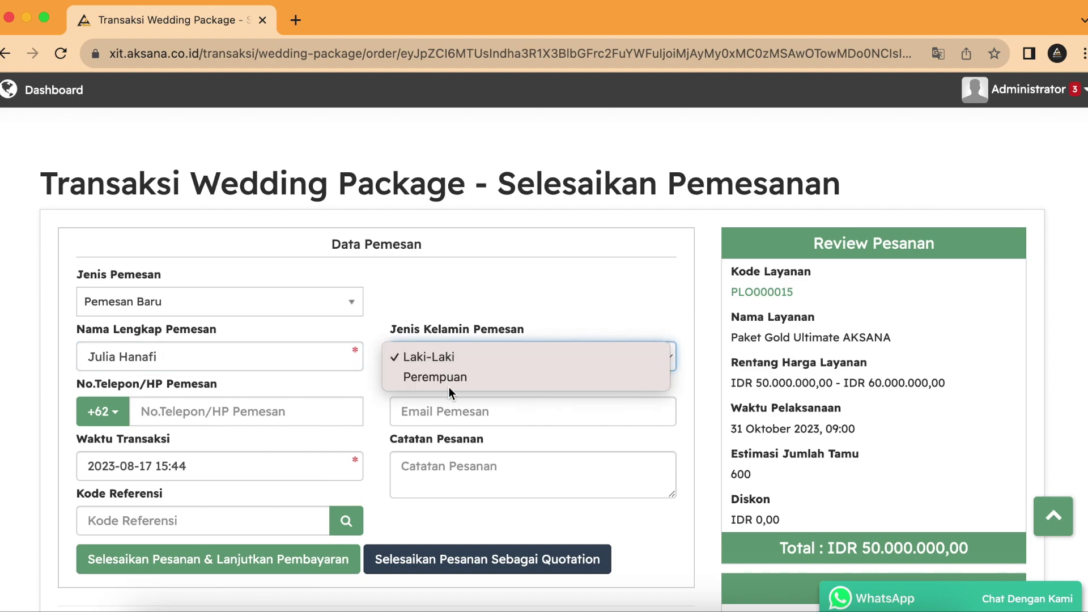
pyautogui.click(429, 375)
# Step: Fill in the booker's phone number and e-mail address
pyautogui.click(268, 417)
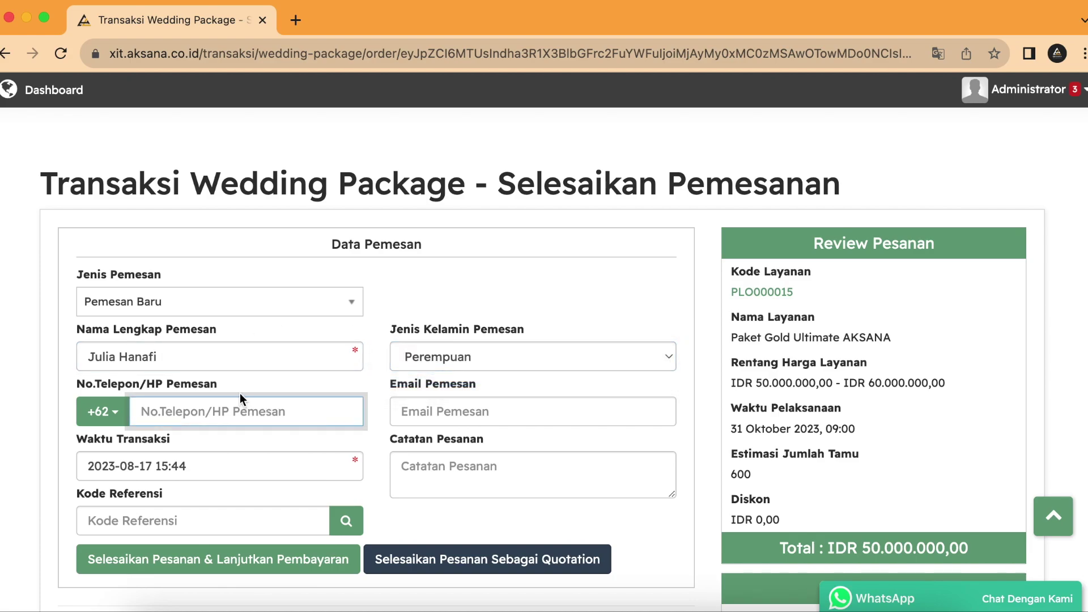
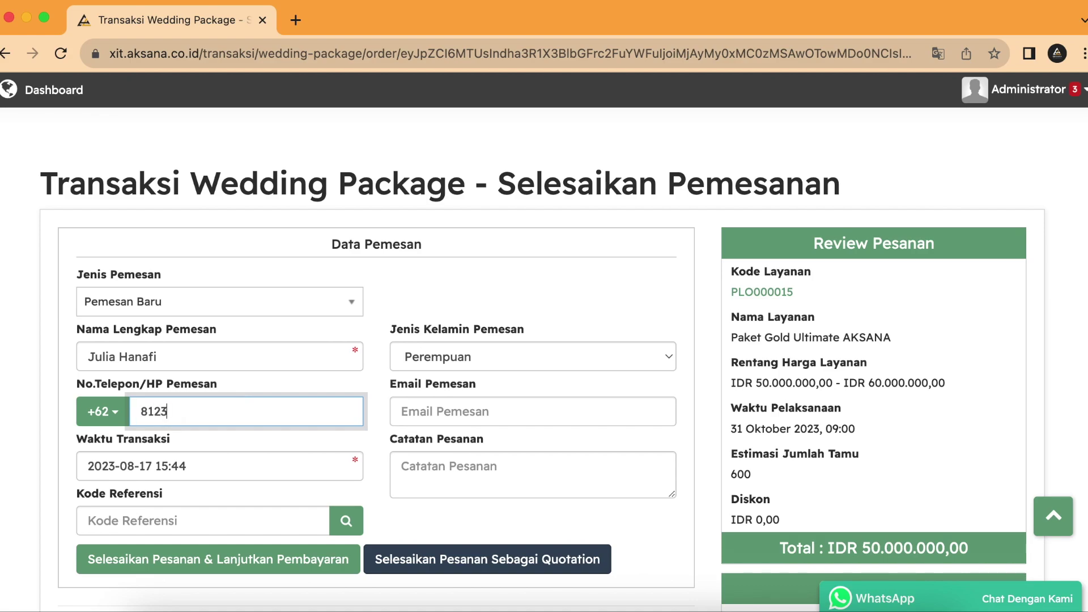
pyautogui.click(523, 408)
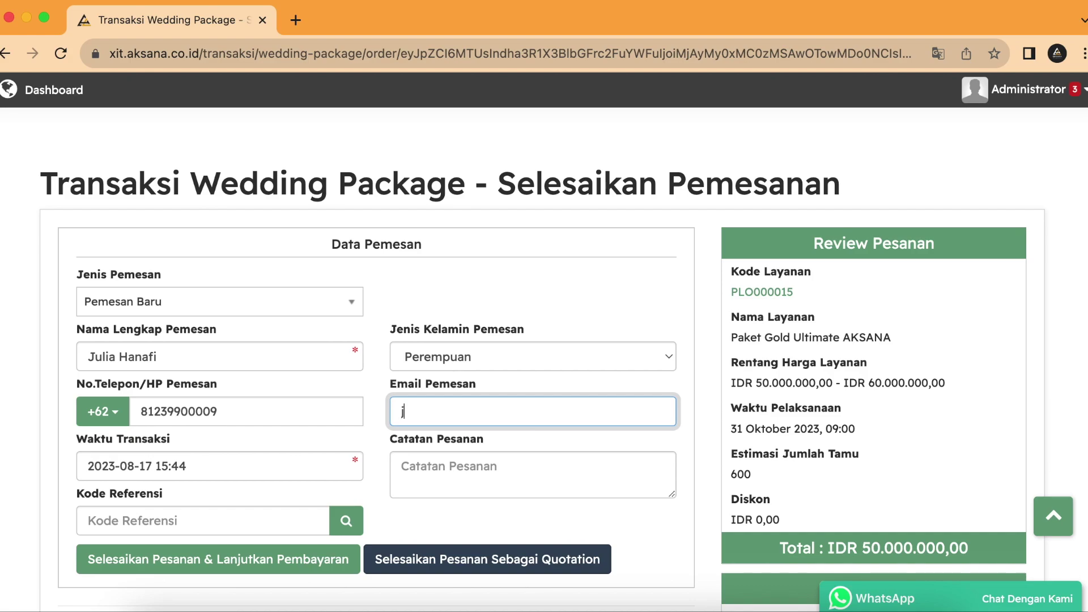
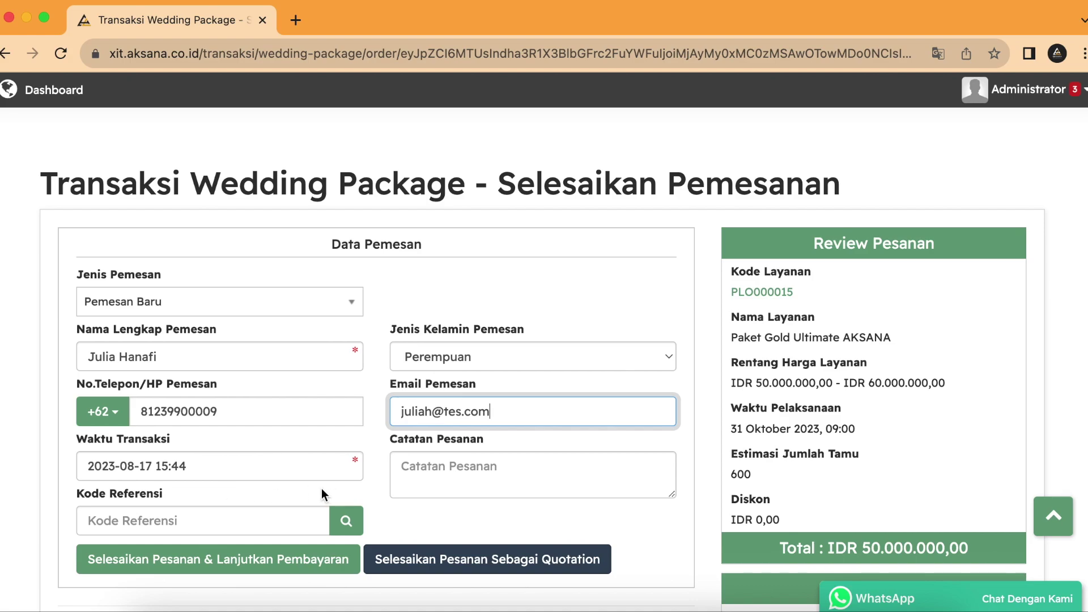
pyautogui.scroll(-1, 661, 488)
pyautogui.click(683, 518)
pyautogui.scroll(-3, 683, 517)
pyautogui.scroll(-2, 684, 517)
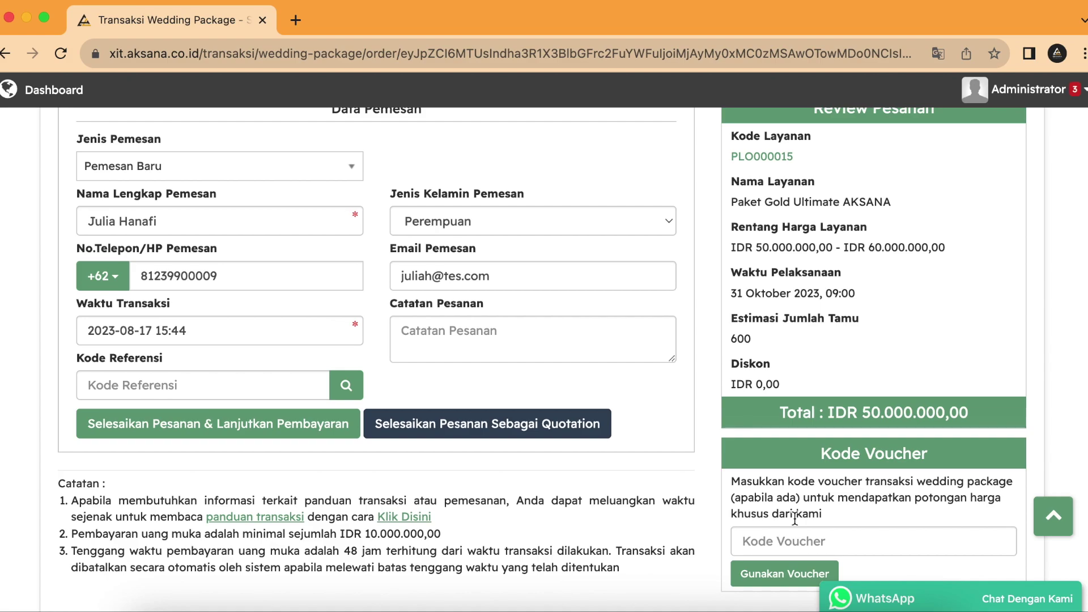
pyautogui.scroll(2, 661, 388)
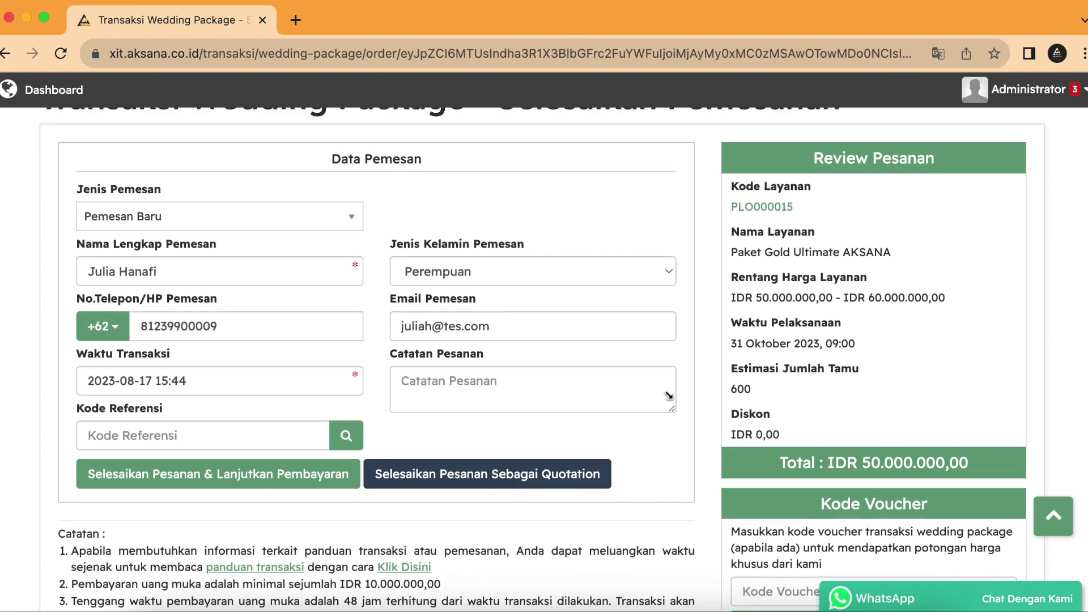
pyautogui.scroll(2, 505, 340)
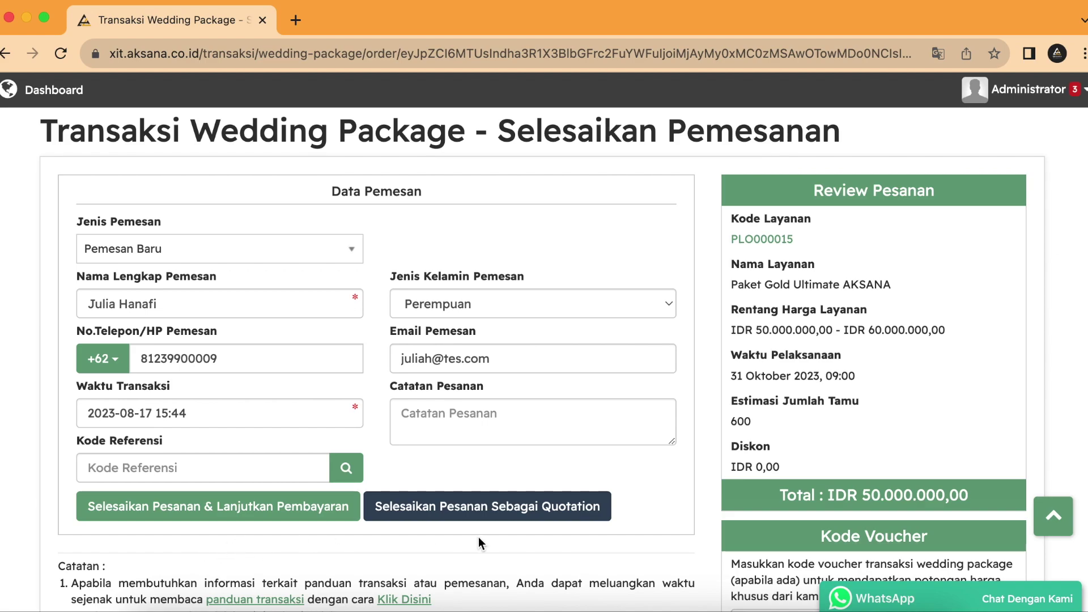
# Step: Submit the order via Selesaikan Pesanan & Lanjutkan Pembayaran and confirm with Ok
pyautogui.click(197, 519)
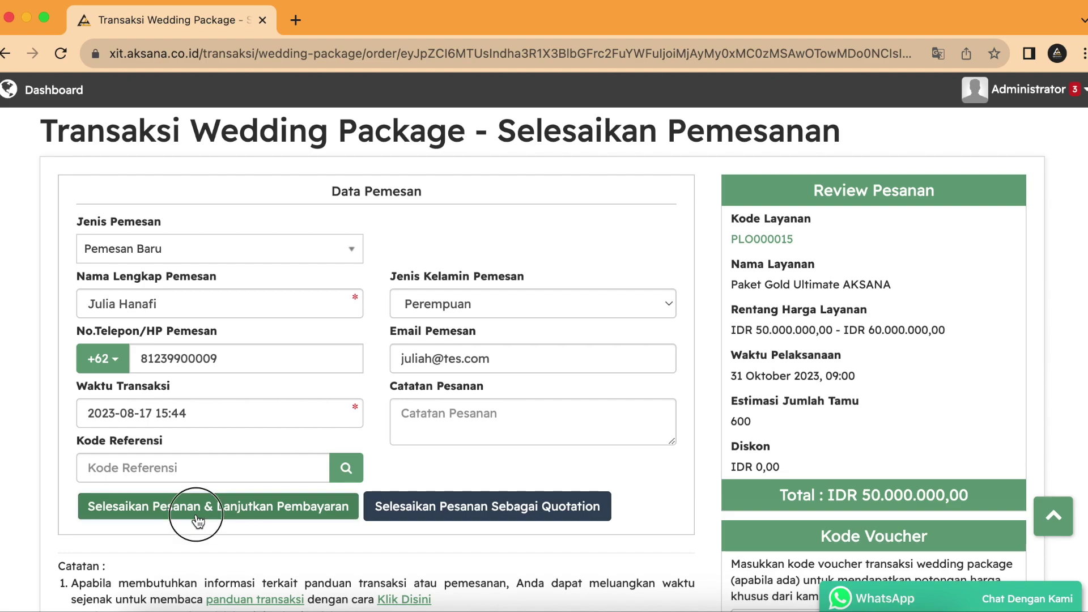
pyautogui.click(799, 222)
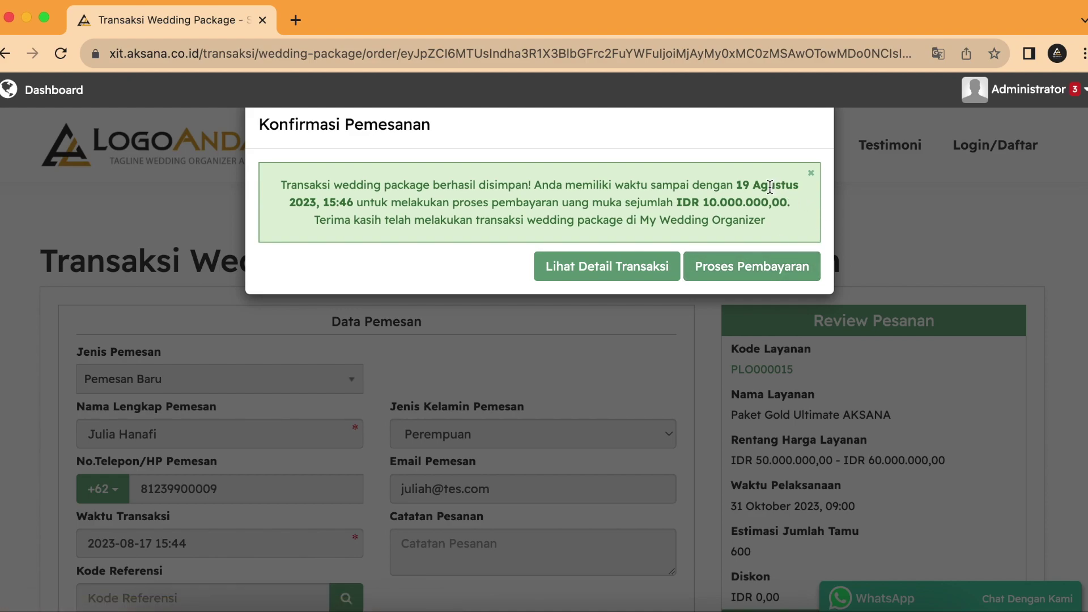
# Step: Open transaction TRO000297's details and review the Transaksi tab from bottom back to top
pyautogui.click(584, 268)
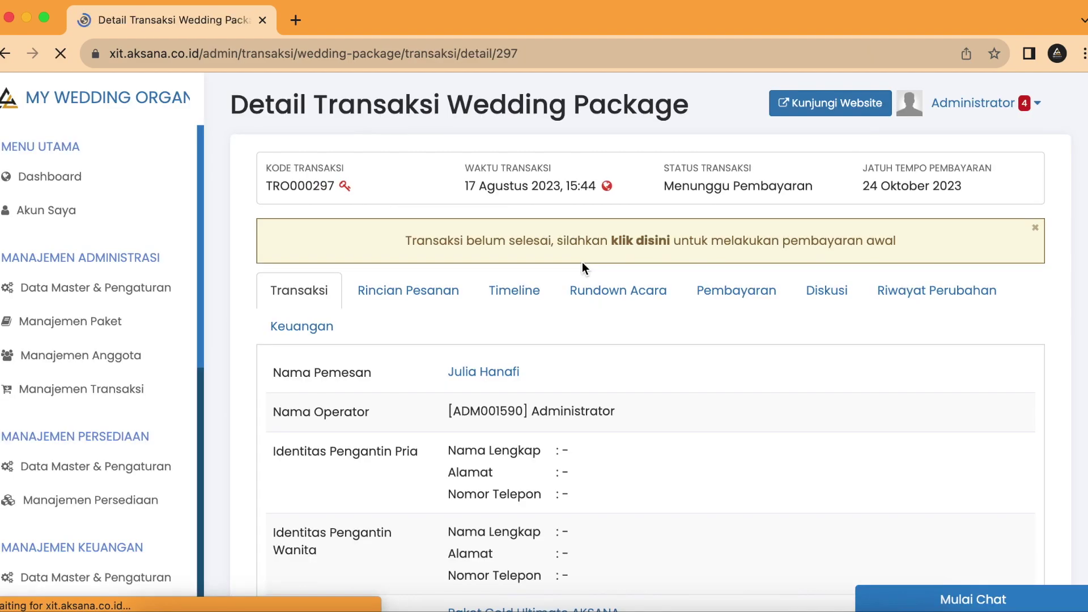
pyautogui.scroll(-1, 640, 400)
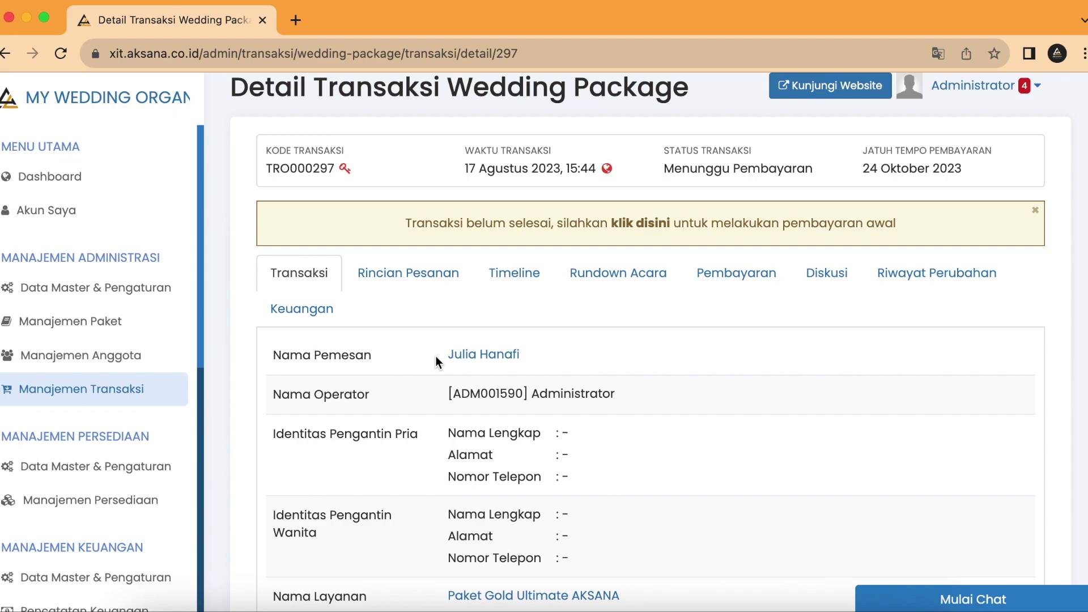
pyautogui.scroll(-2, 572, 380)
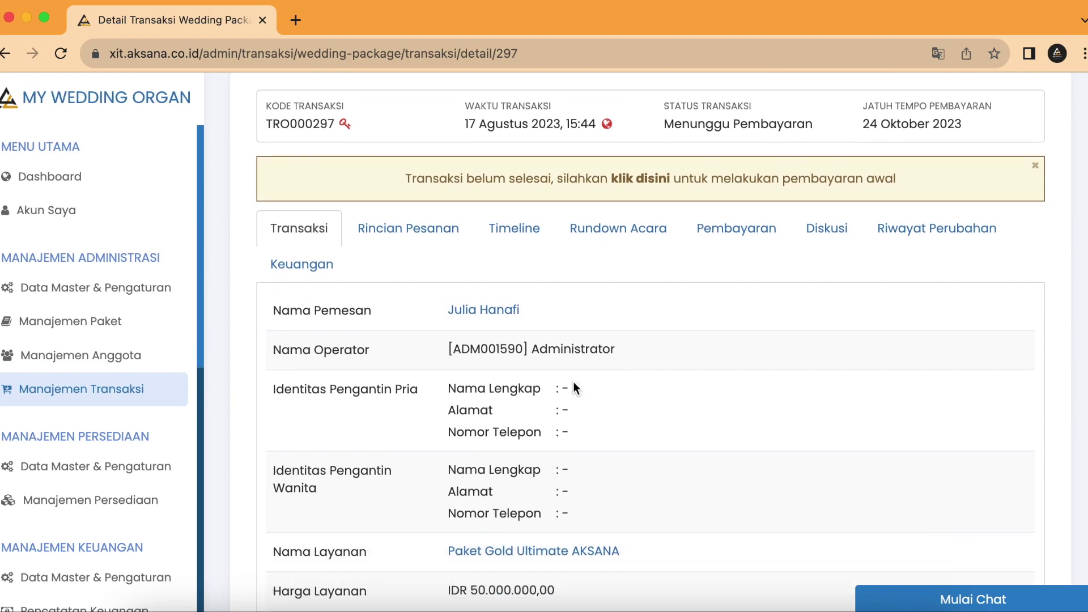
pyautogui.scroll(-5, 572, 382)
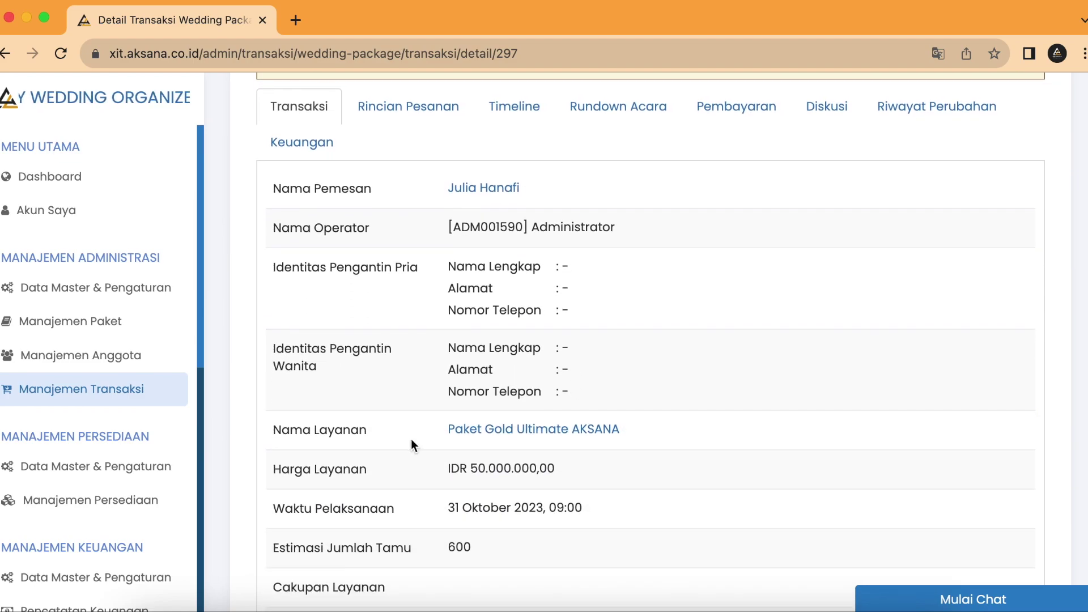
pyautogui.scroll(-3, 417, 434)
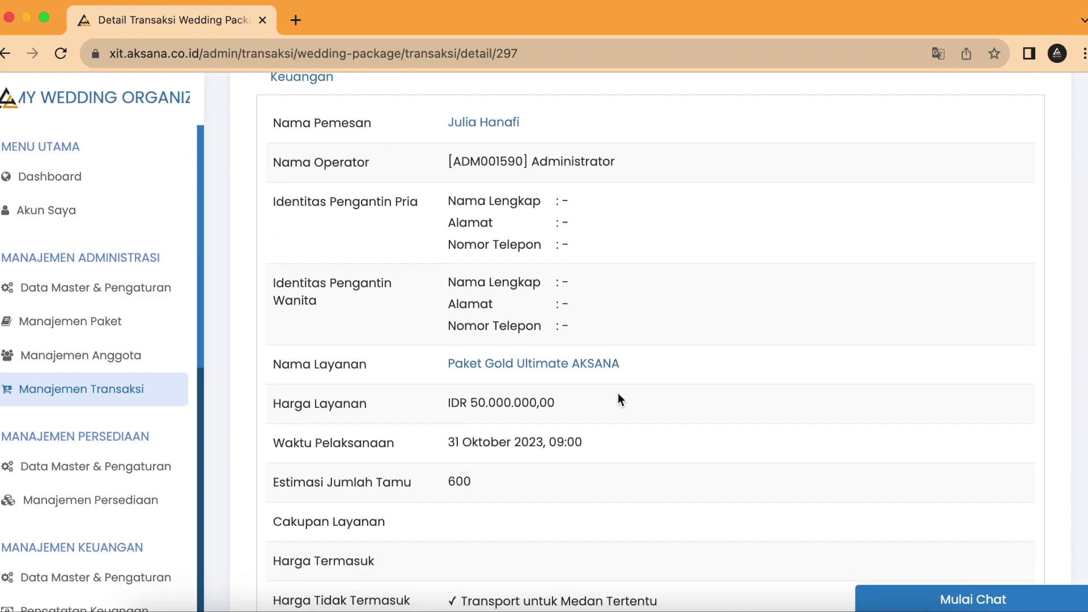
pyautogui.scroll(-3, 617, 393)
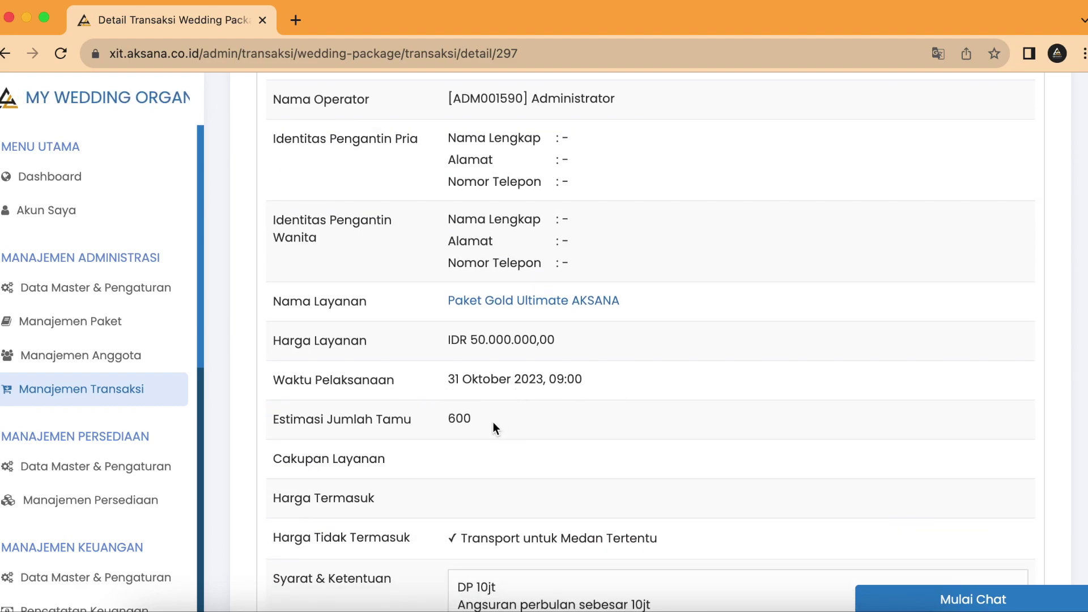
pyautogui.scroll(-1, 493, 422)
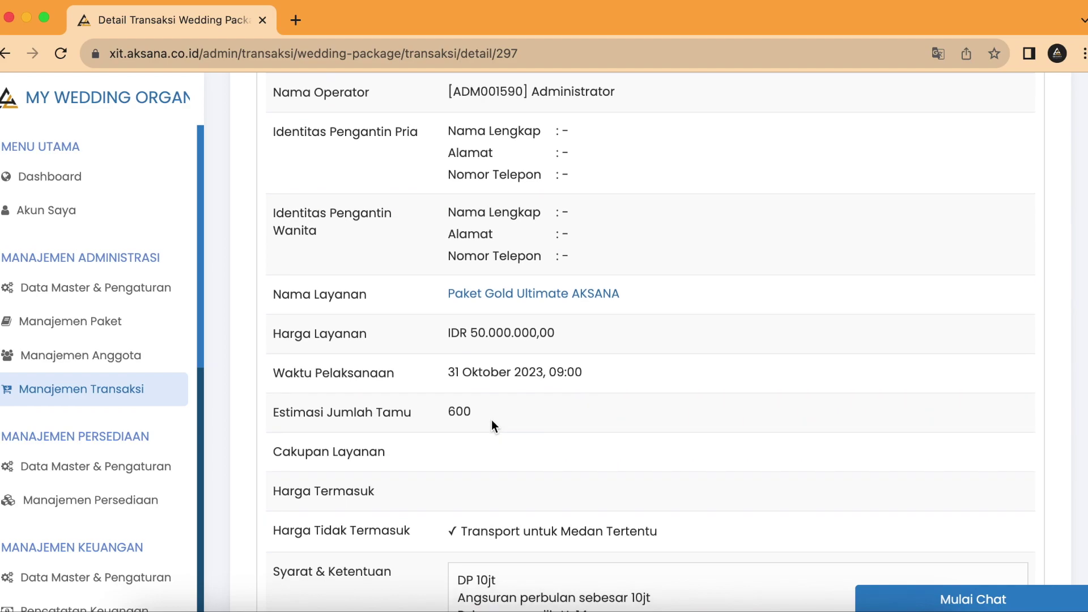
pyautogui.scroll(-10, 488, 422)
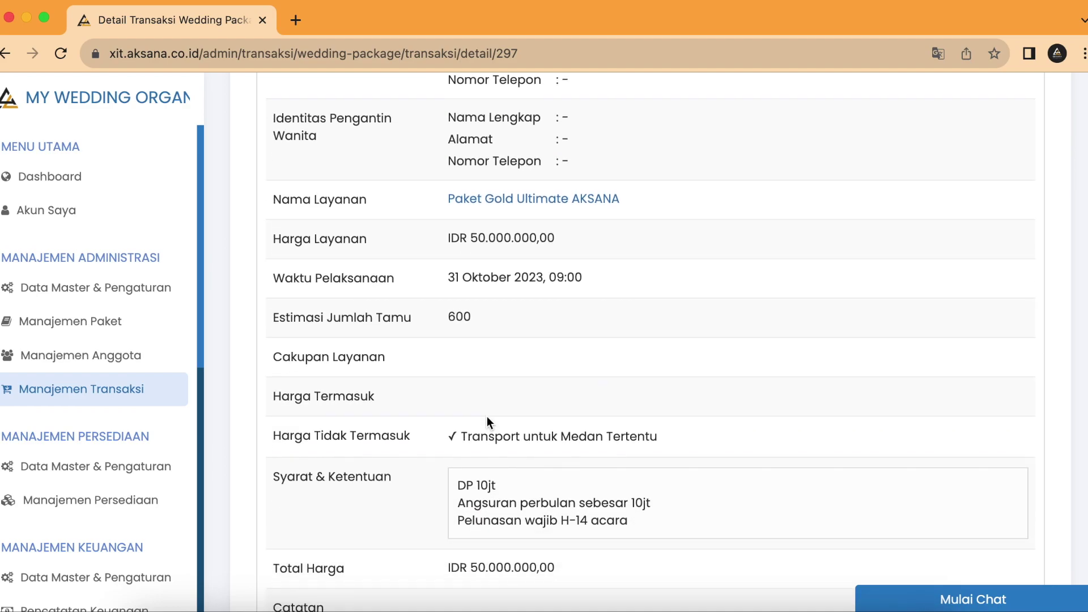
pyautogui.scroll(20, 487, 417)
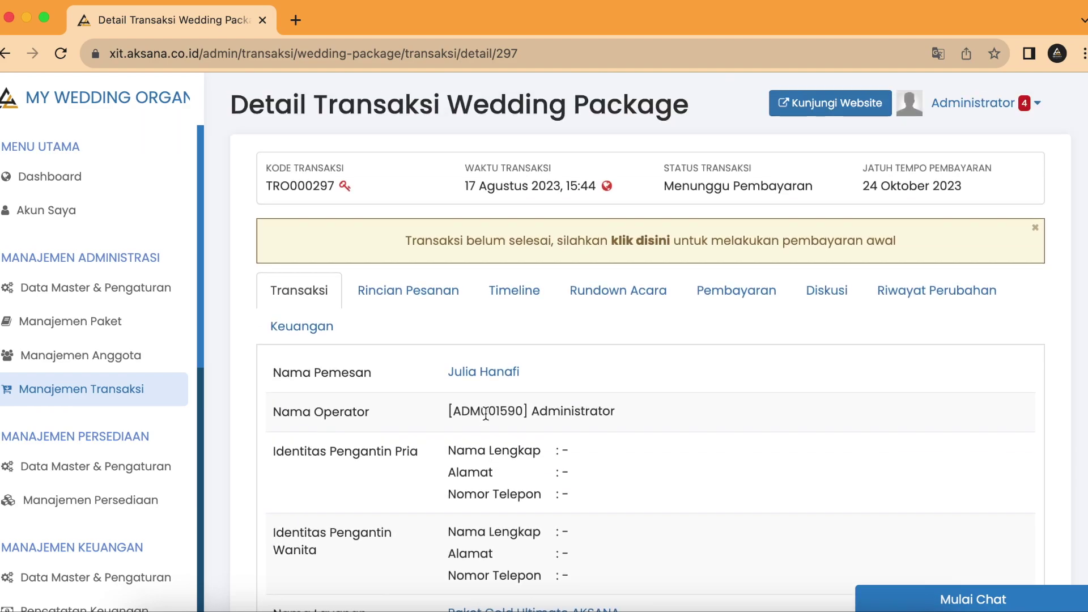
pyautogui.moveTo(415, 240); pyautogui.dragTo(904, 240)
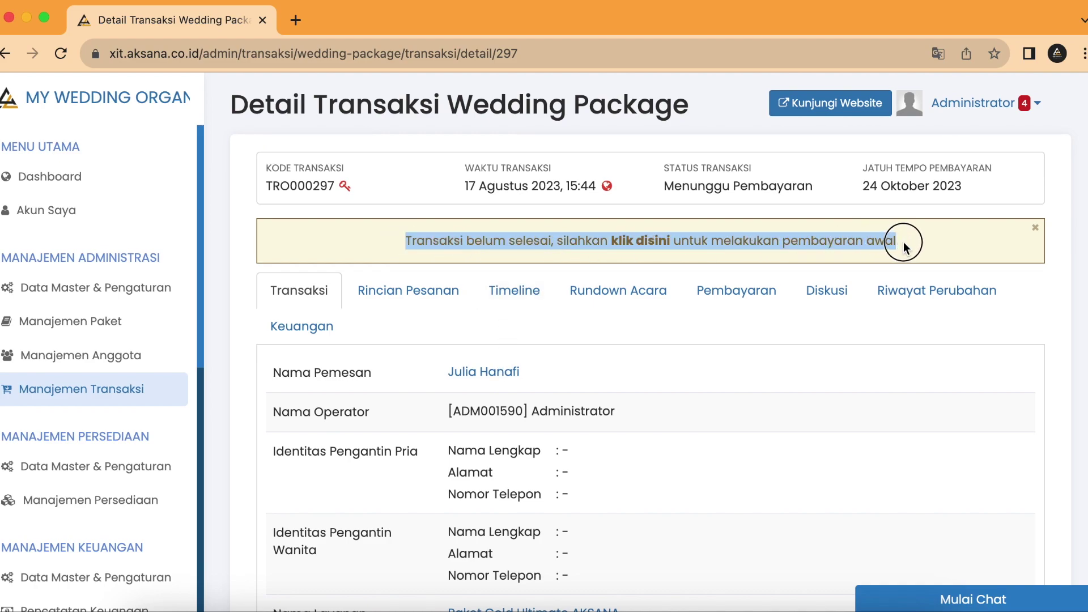
pyautogui.click(856, 332)
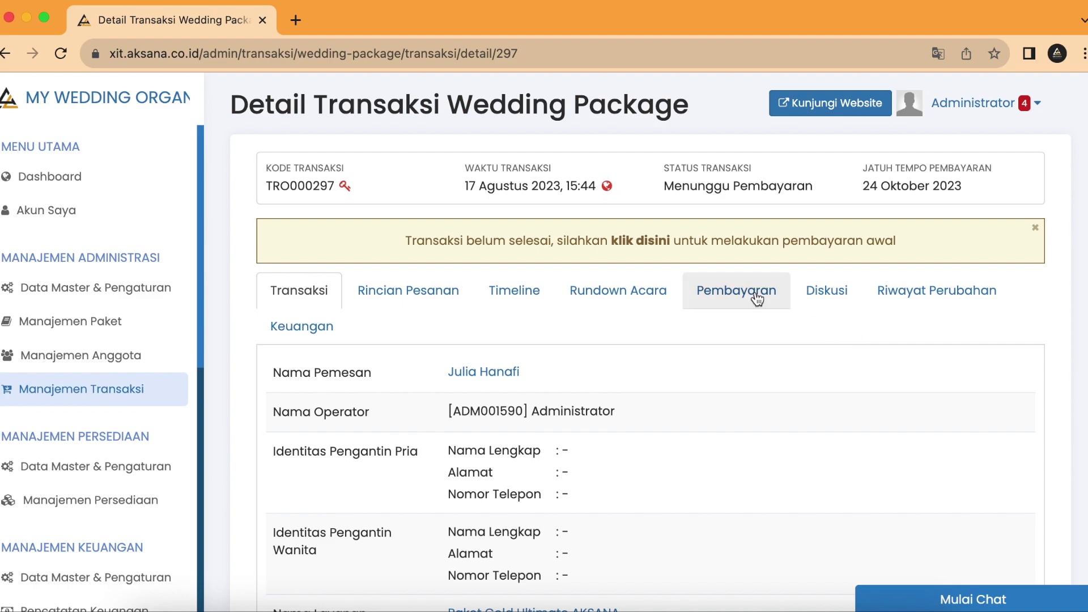
# Step: Show the Pembayaran tab listing down payment PMO000570 of IDR 10.000.000,00
pyautogui.click(736, 299)
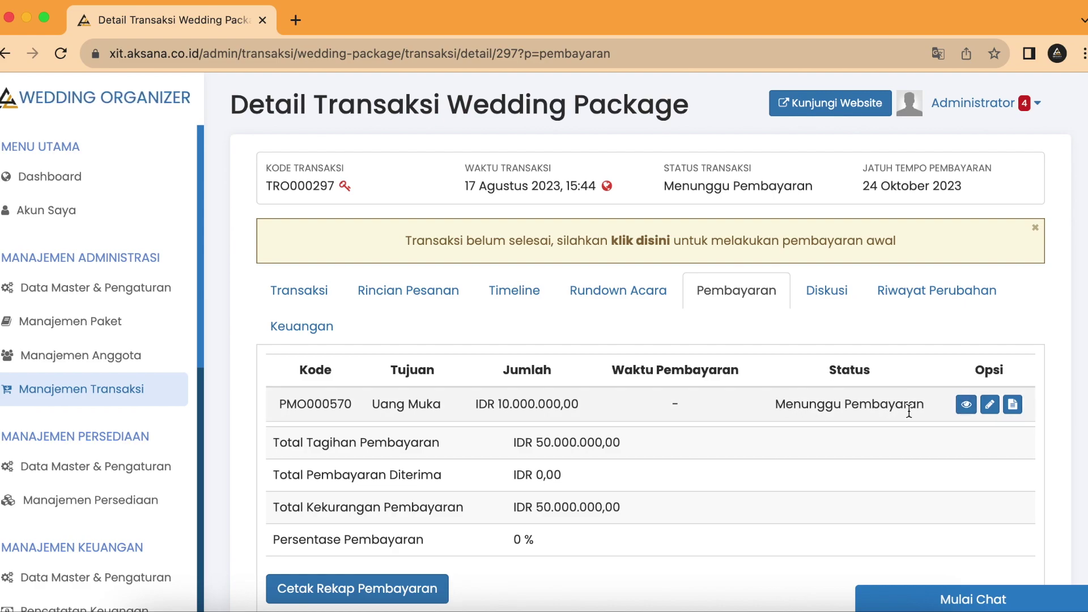
# Step: Open down payment PMO000570's details and start processing its payment
pyautogui.click(964, 406)
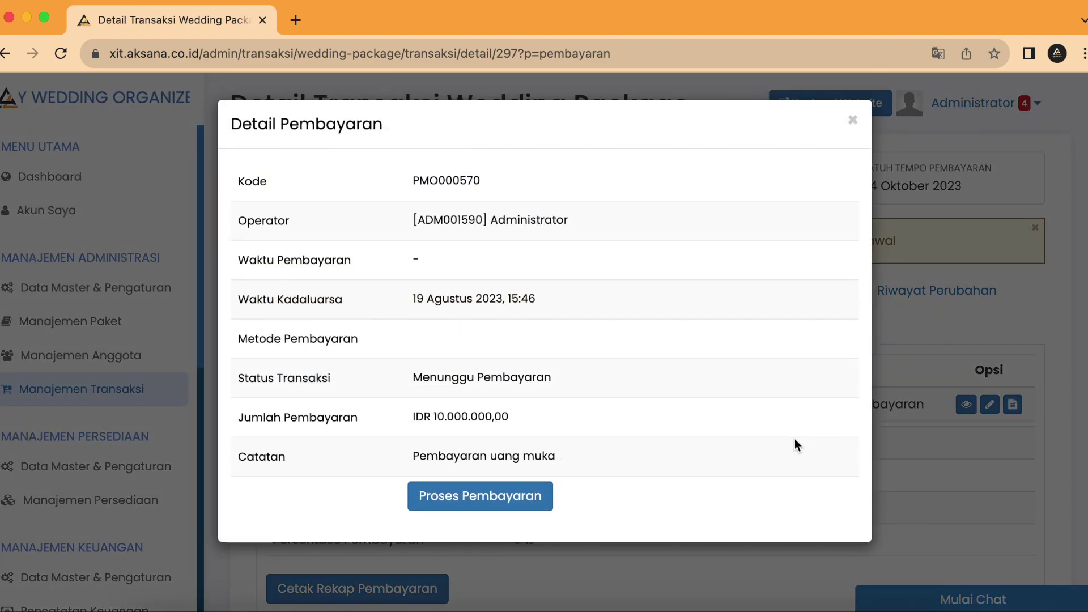
pyautogui.click(504, 509)
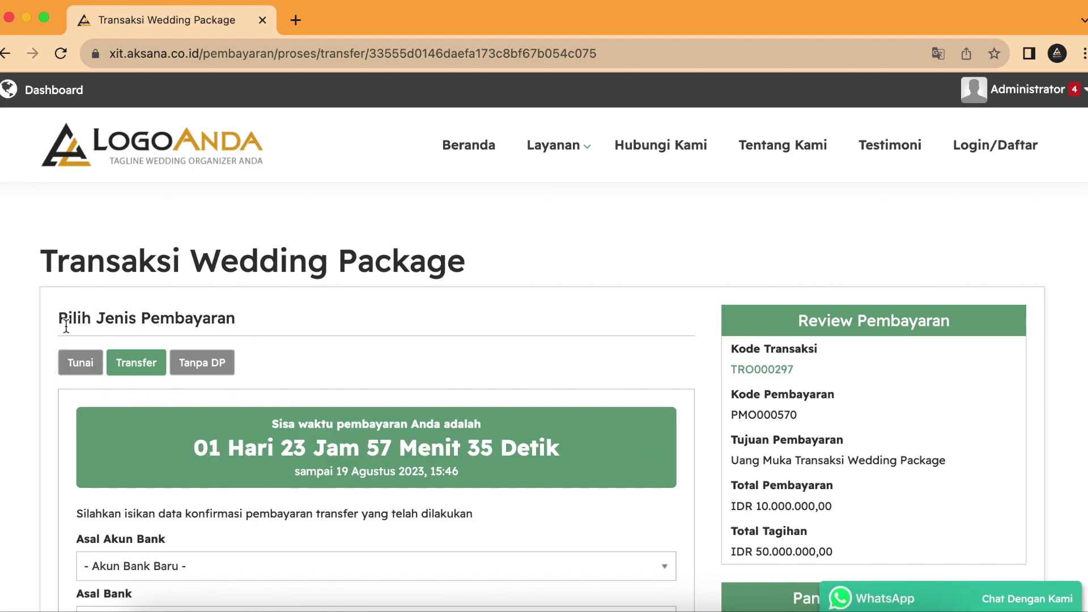
pyautogui.click(82, 370)
pyautogui.scroll(-2, 345, 366)
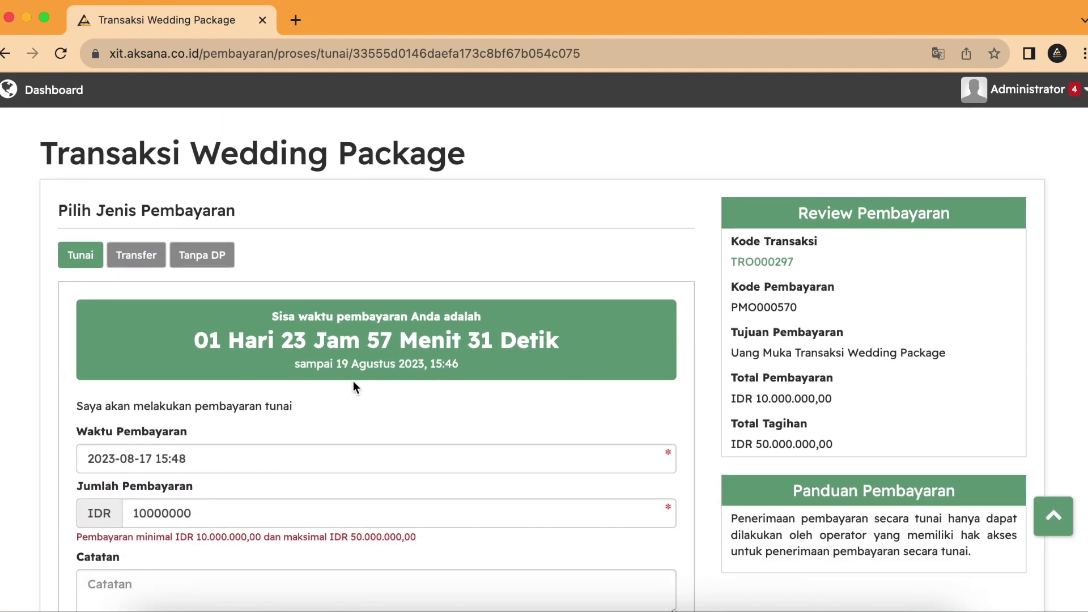
pyautogui.scroll(-2, 353, 385)
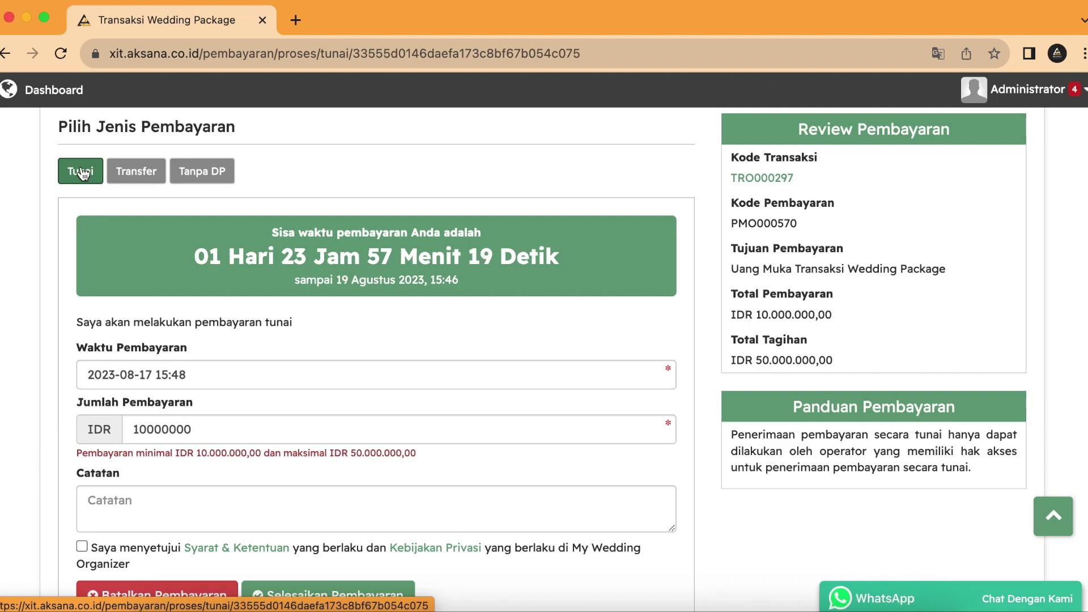
pyautogui.click(155, 175)
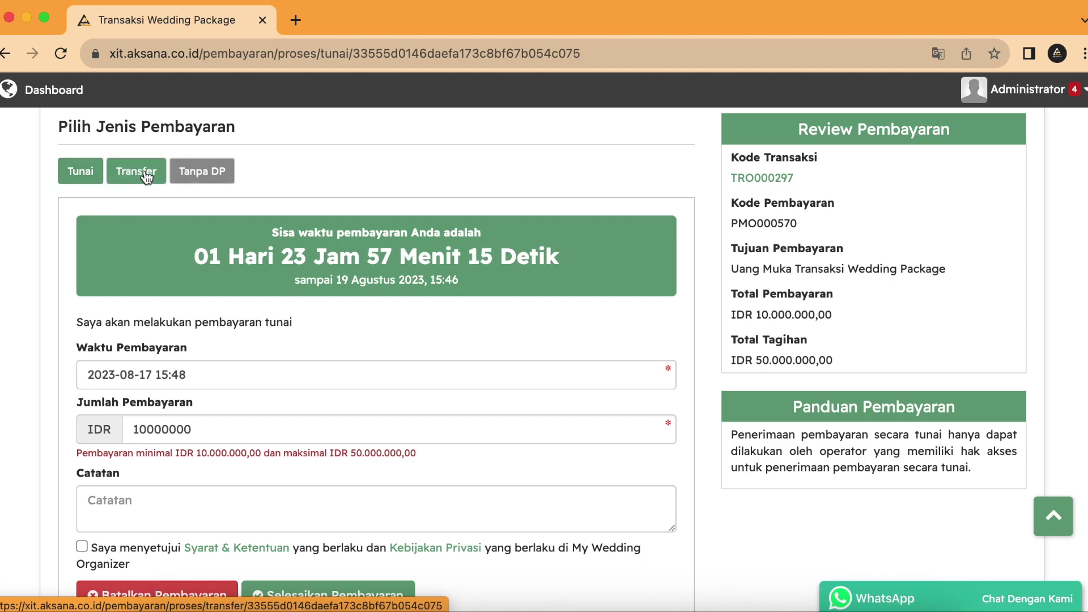
# Step: Load the bank transfer form and keep the new source bank account option
pyautogui.click(146, 176)
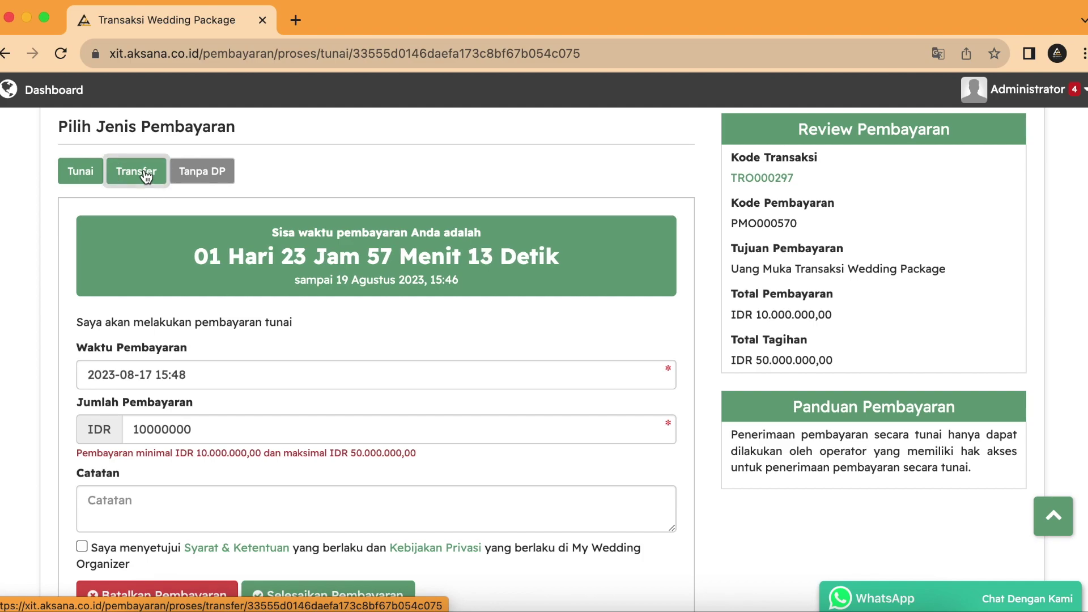
pyautogui.scroll(-3, 320, 228)
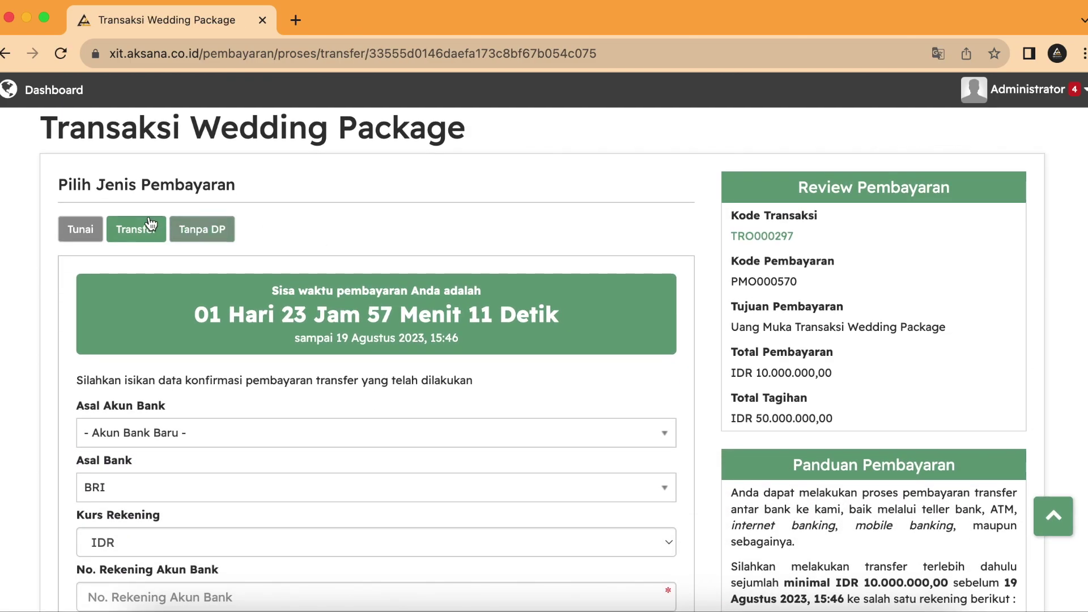
pyautogui.scroll(-3, 248, 366)
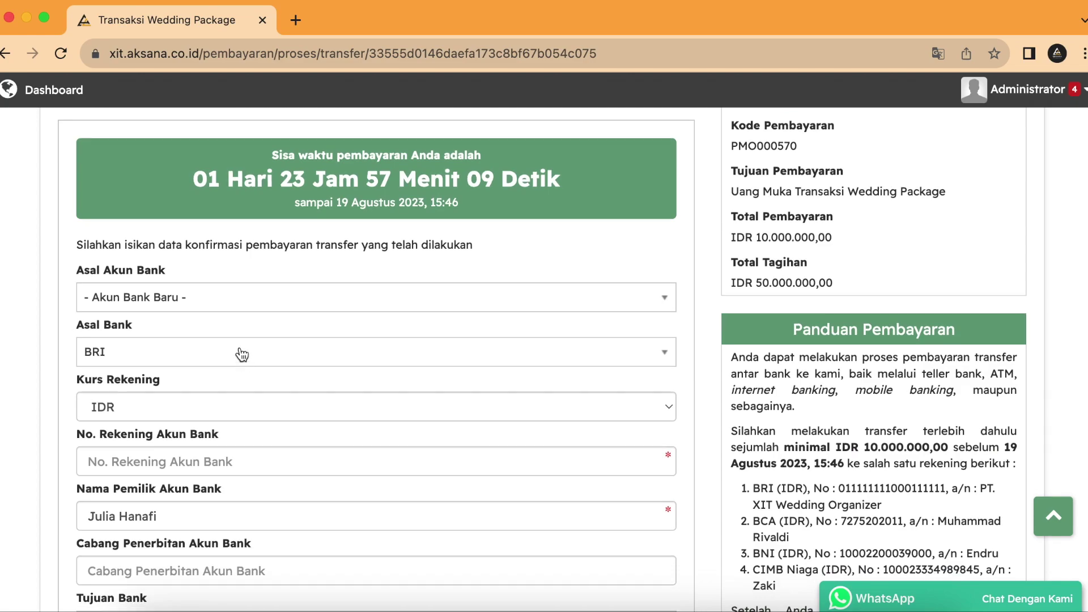
pyautogui.click(206, 299)
pyautogui.click(206, 298)
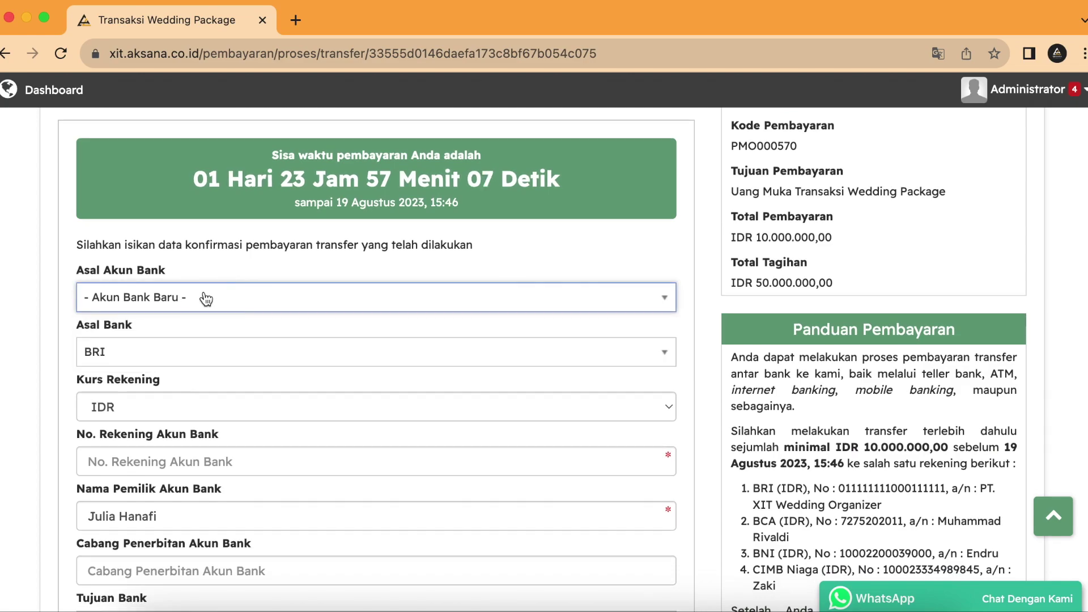
pyautogui.click(215, 260)
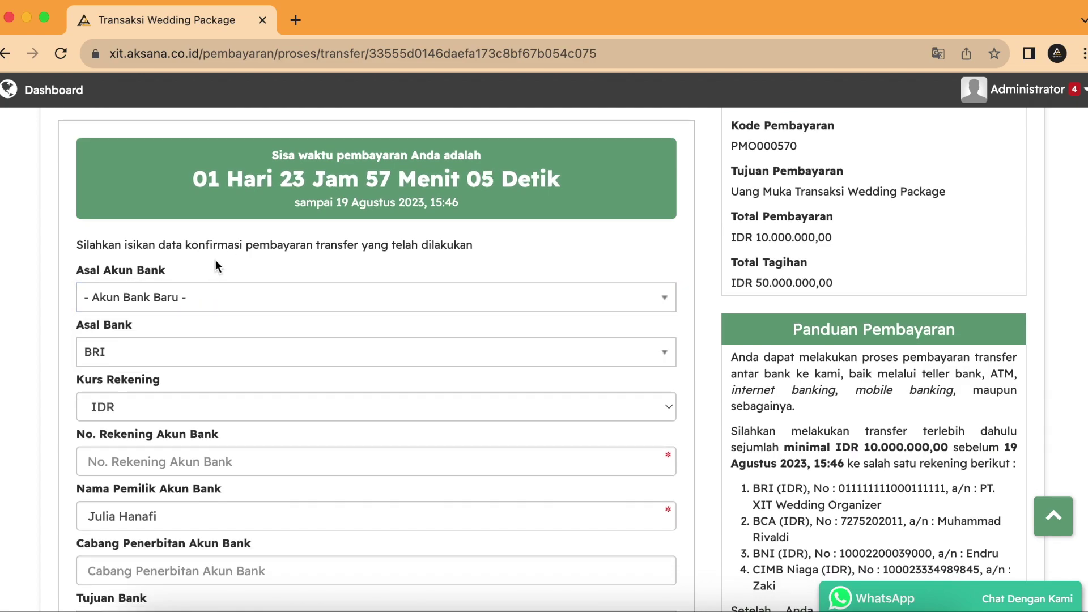
# Step: Keep BRI selected as the source bank (Asal Bank)
pyautogui.click(182, 358)
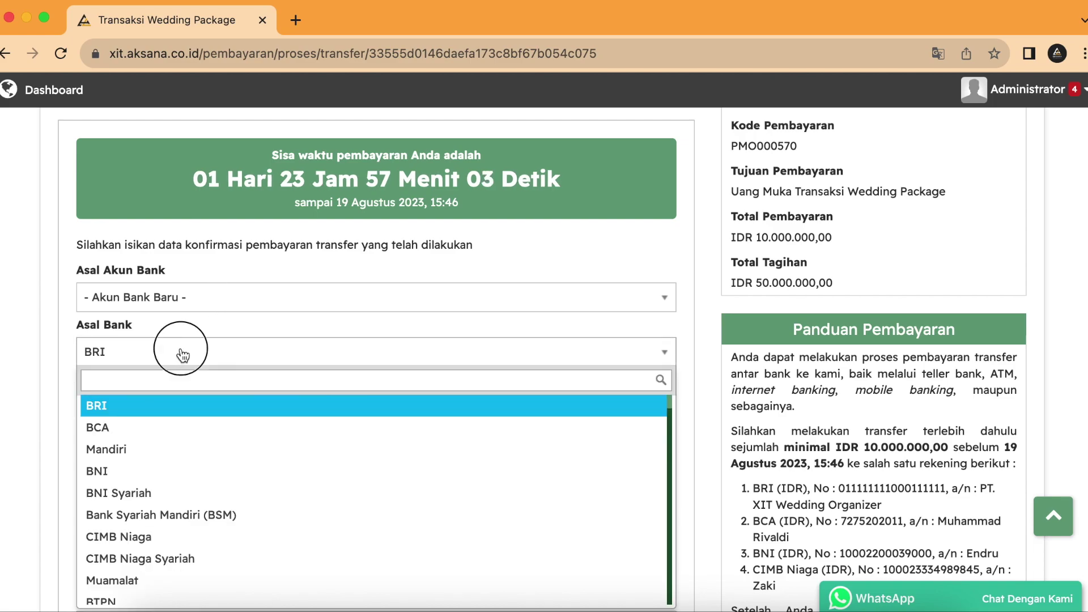
pyautogui.click(180, 352)
pyautogui.scroll(-1, 178, 340)
pyautogui.scroll(-1, 171, 383)
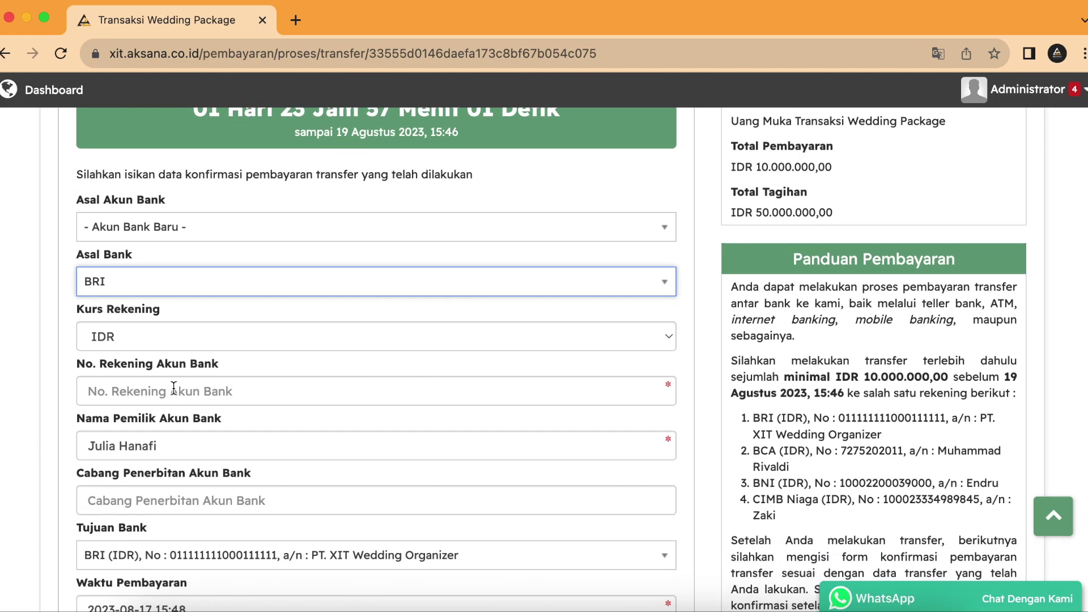
pyautogui.scroll(-3, 176, 391)
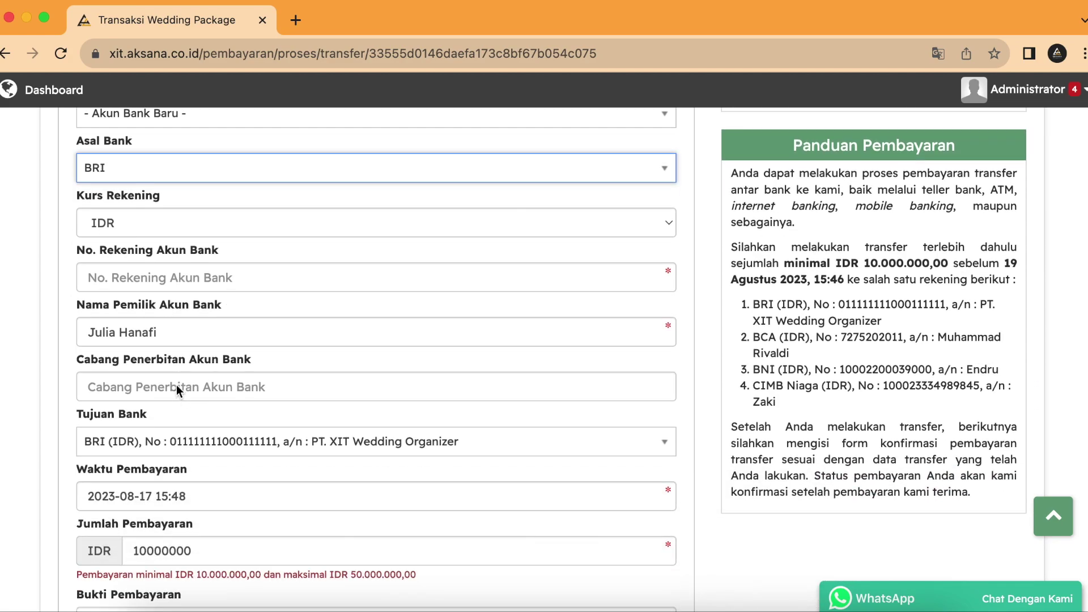
pyautogui.scroll(-1, 176, 395)
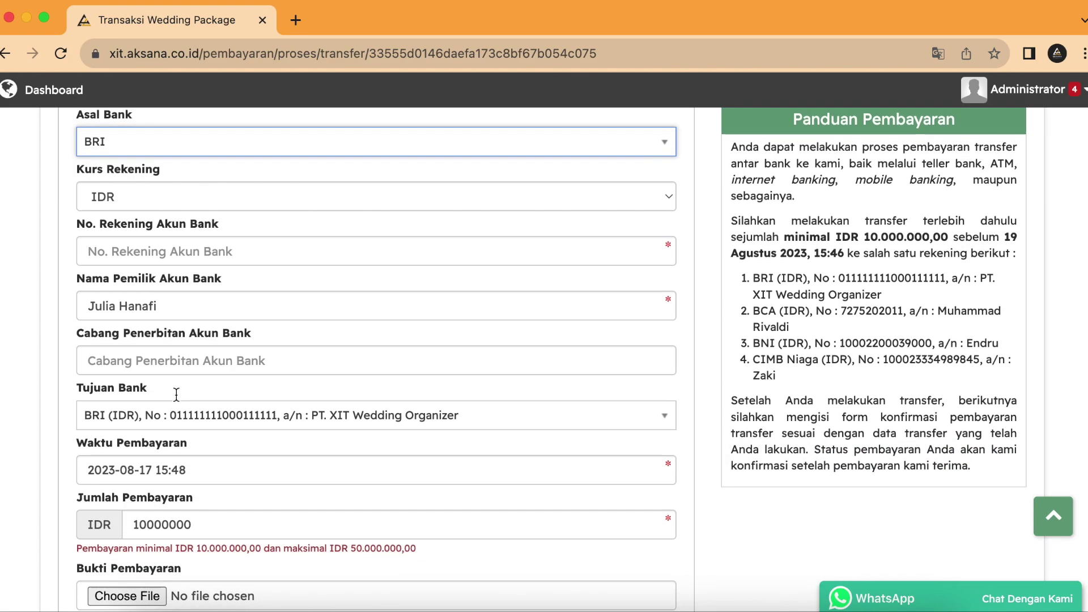
pyautogui.scroll(-3, 255, 408)
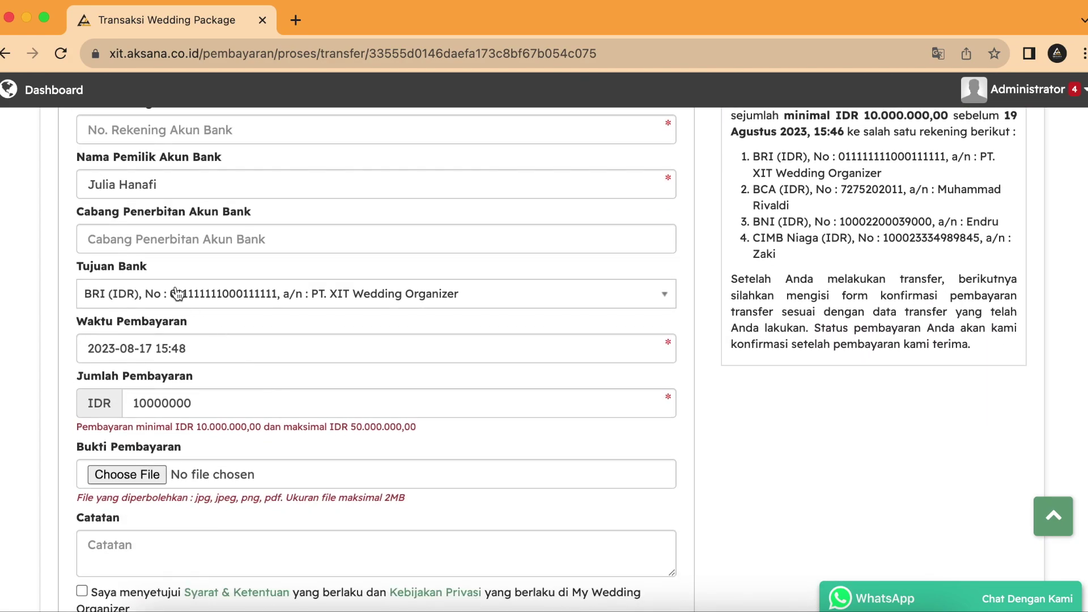
# Step: Set the destination bank to the organizer's BRI account, PT. XIT Wedding Organizer
pyautogui.click(182, 296)
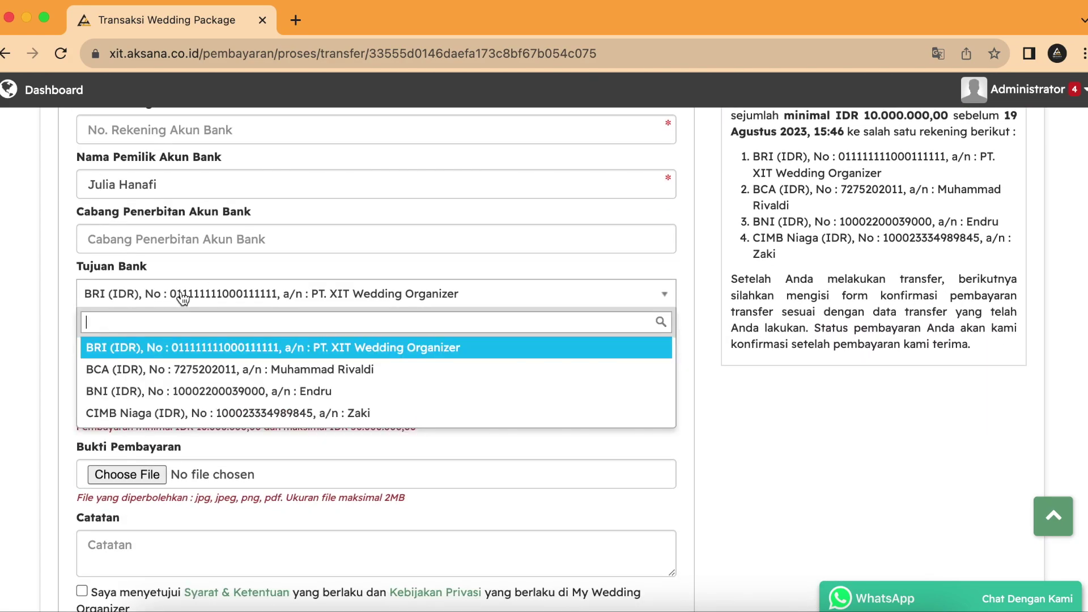
pyautogui.click(191, 353)
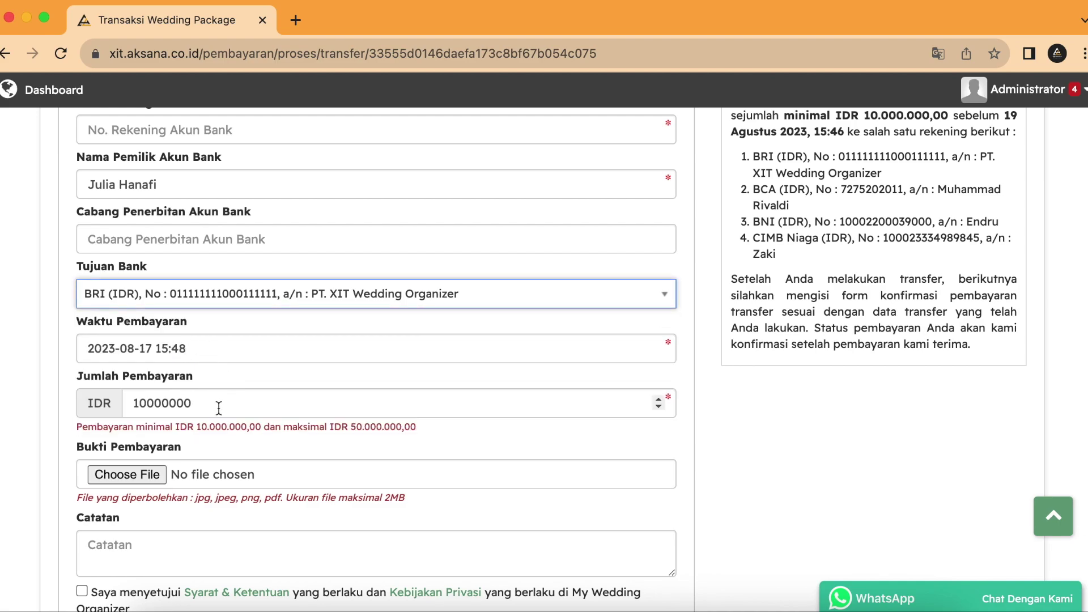
pyautogui.scroll(-2, 219, 408)
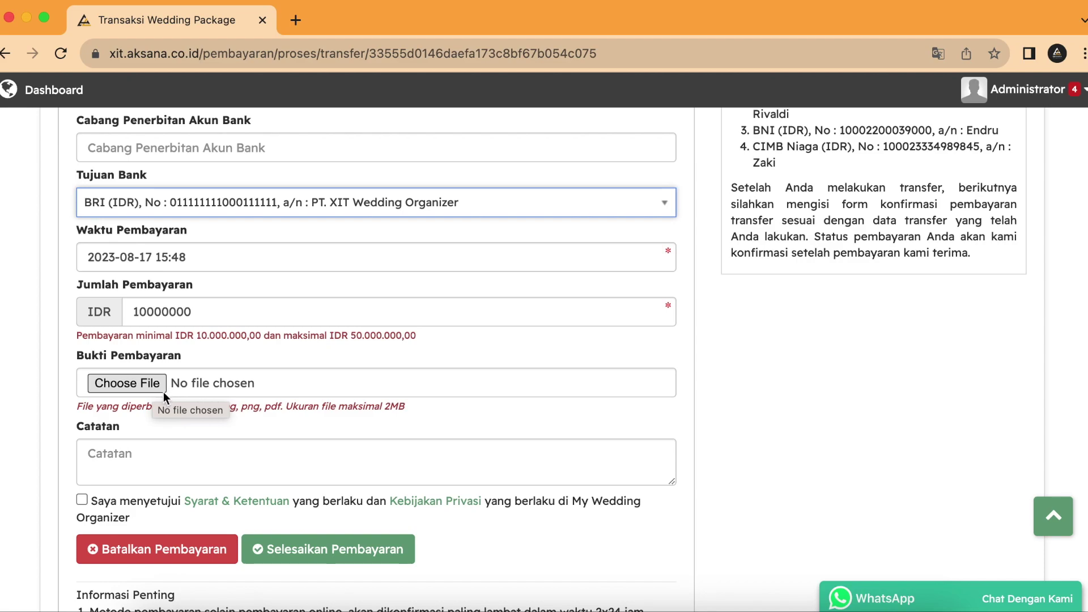
pyautogui.scroll(10, 180, 397)
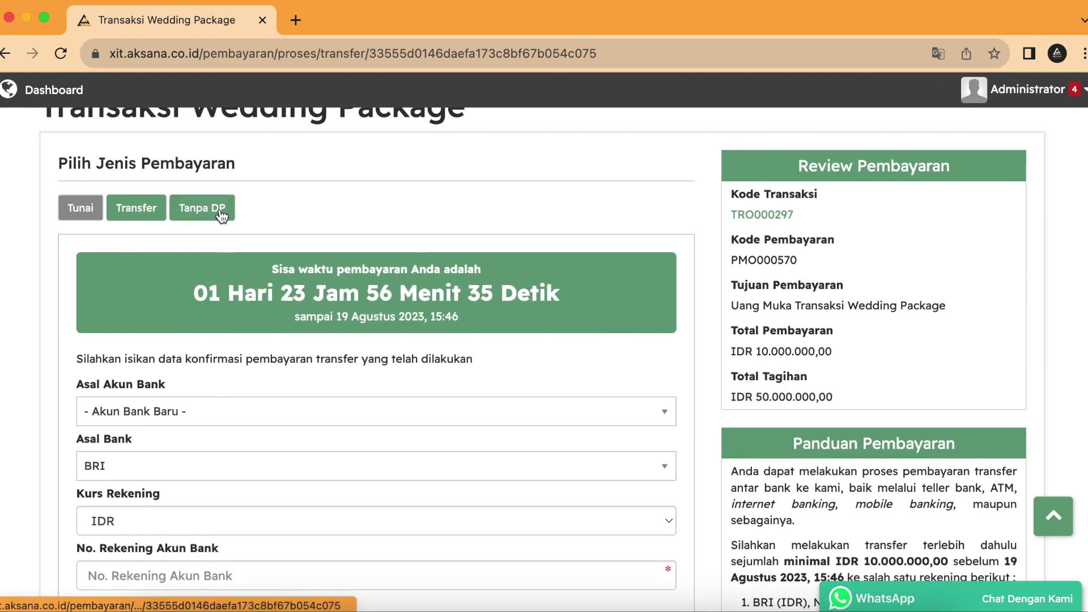
pyautogui.click(221, 216)
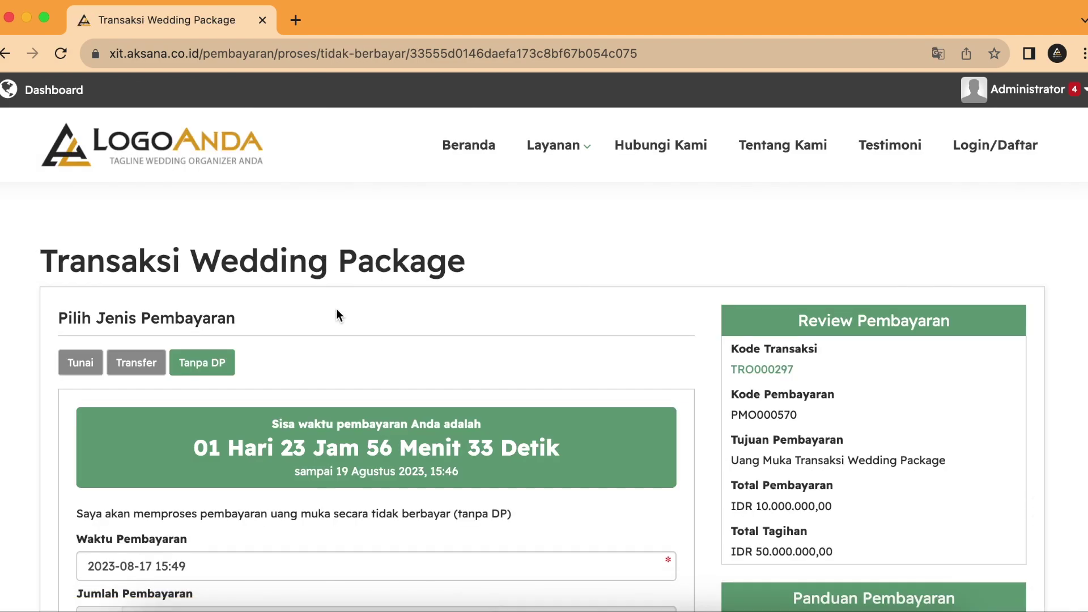
pyautogui.scroll(-3, 337, 312)
pyautogui.scroll(1, 246, 288)
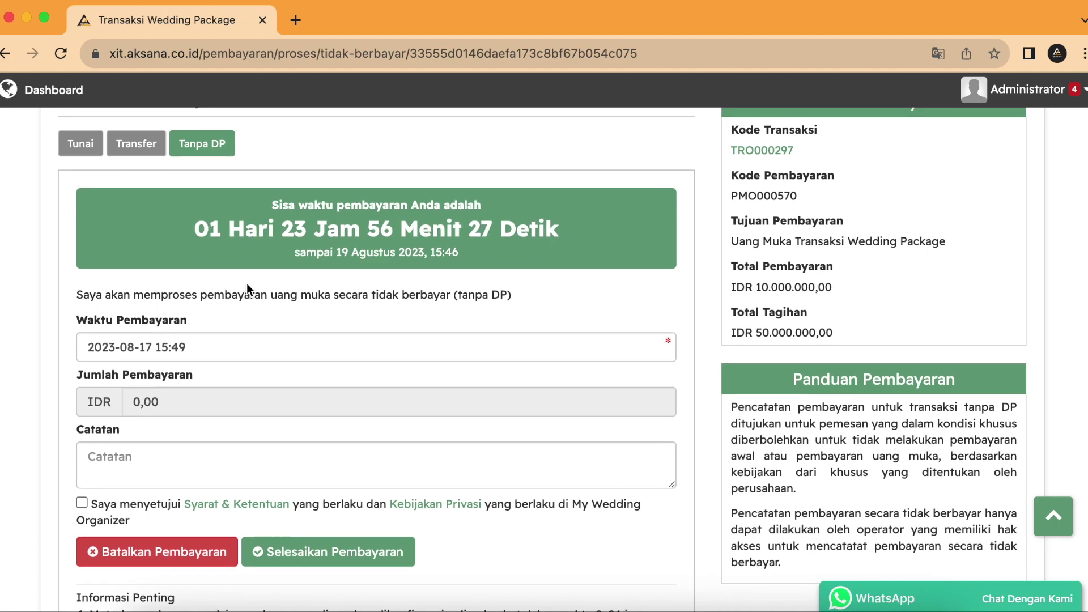
pyautogui.scroll(1, 246, 284)
pyautogui.scroll(1, 247, 283)
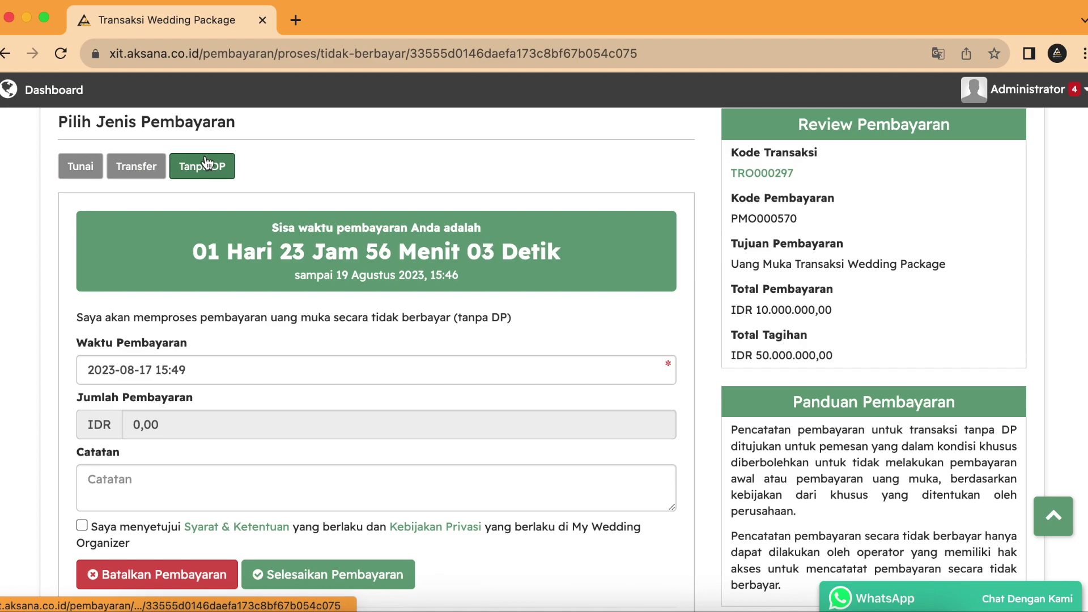
pyautogui.scroll(1, 278, 188)
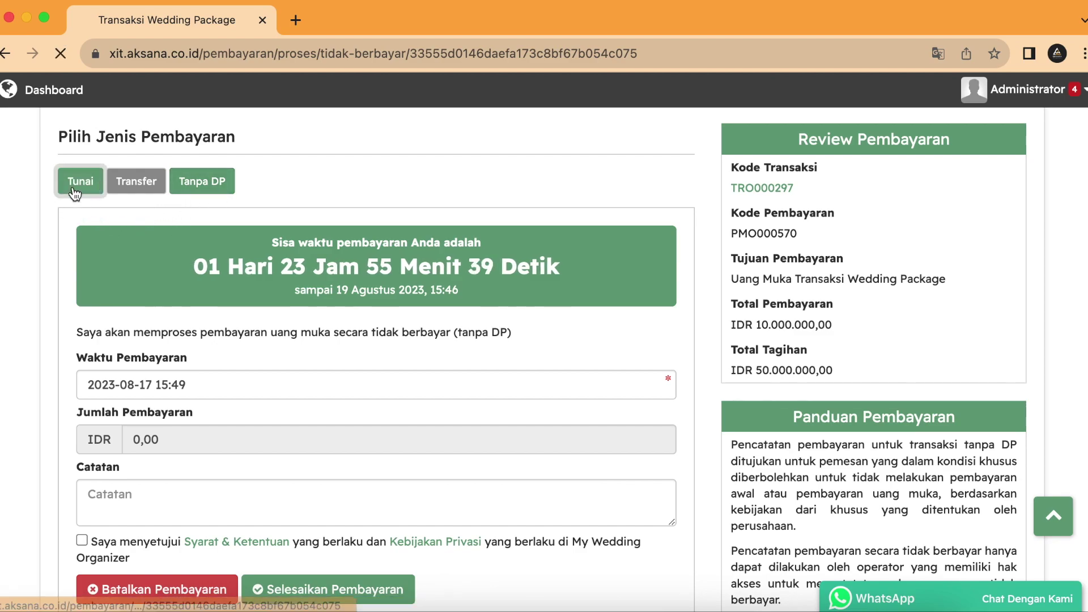
# Step: Pay the IDR 10.000.000,00 down payment for PMO000570 in cash, accepting the terms and confirming
pyautogui.click(74, 194)
pyautogui.scroll(-5, 319, 330)
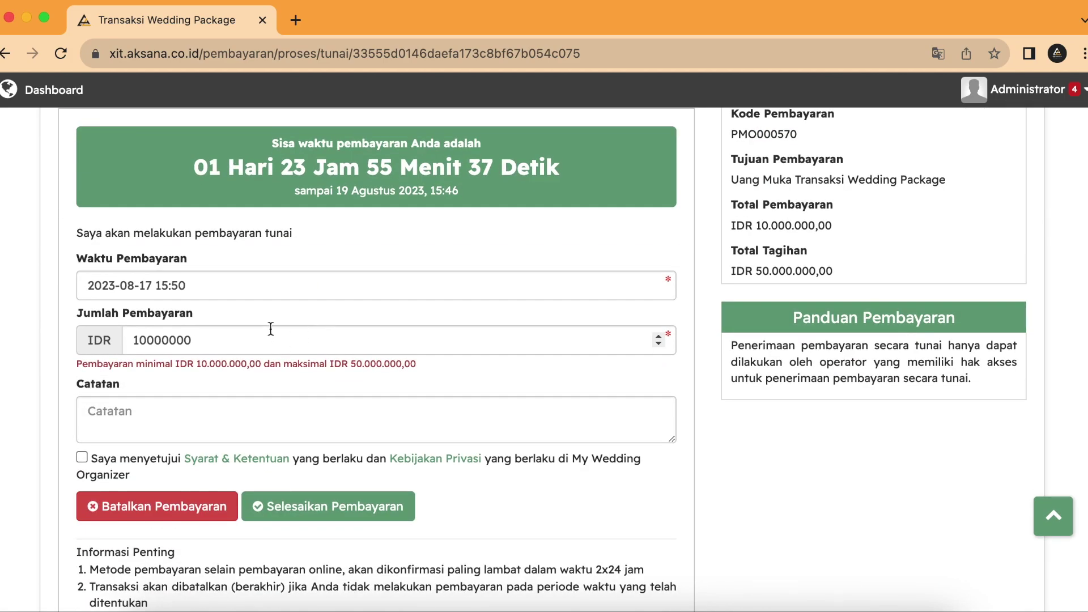
pyautogui.click(82, 458)
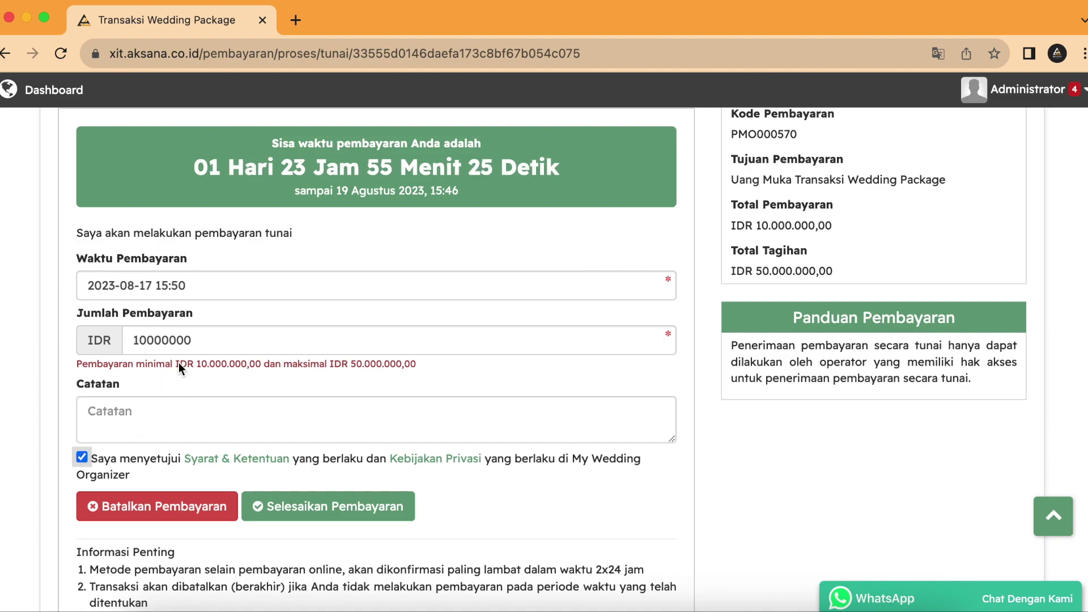
pyautogui.click(211, 349)
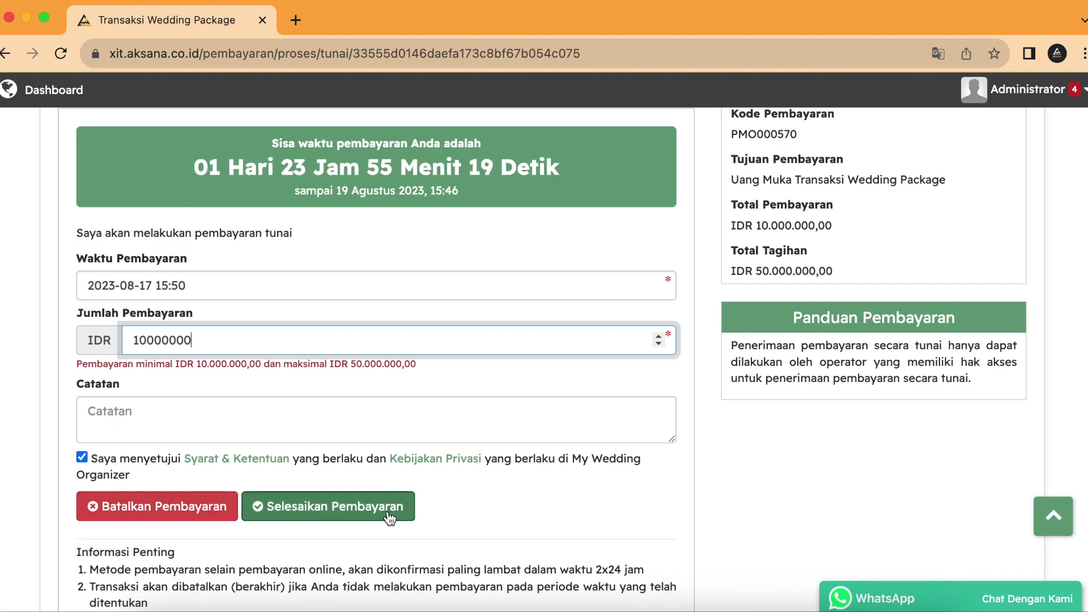
pyautogui.click(388, 510)
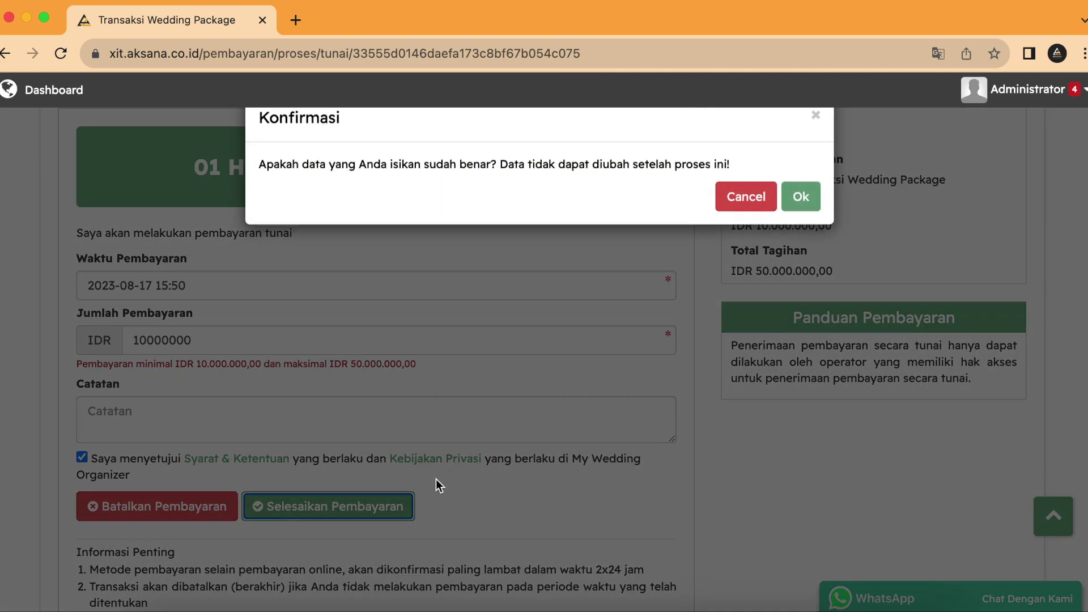
pyautogui.click(799, 205)
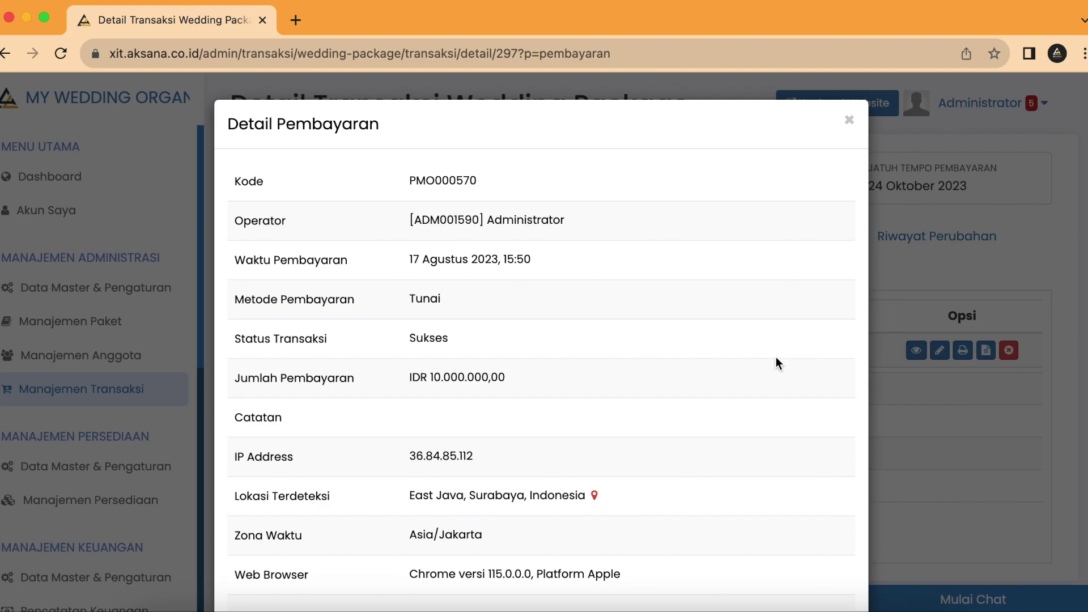
# Step: Close the payment details popup, then view and close the PMO000570 receipt
pyautogui.scroll(-2, 776, 359)
pyautogui.scroll(2, 775, 365)
pyautogui.click(847, 125)
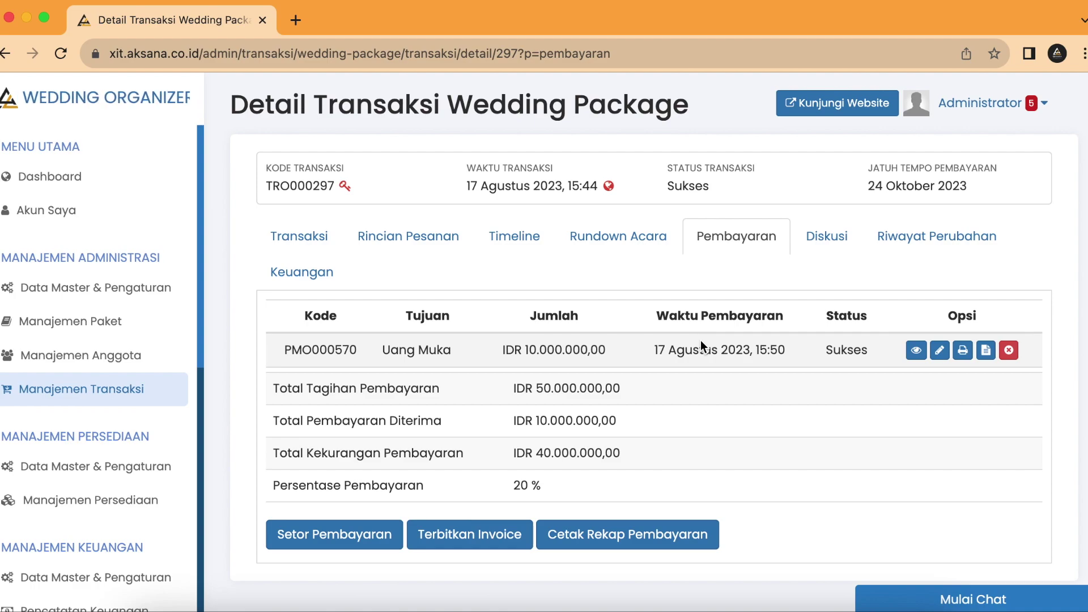
pyautogui.click(963, 351)
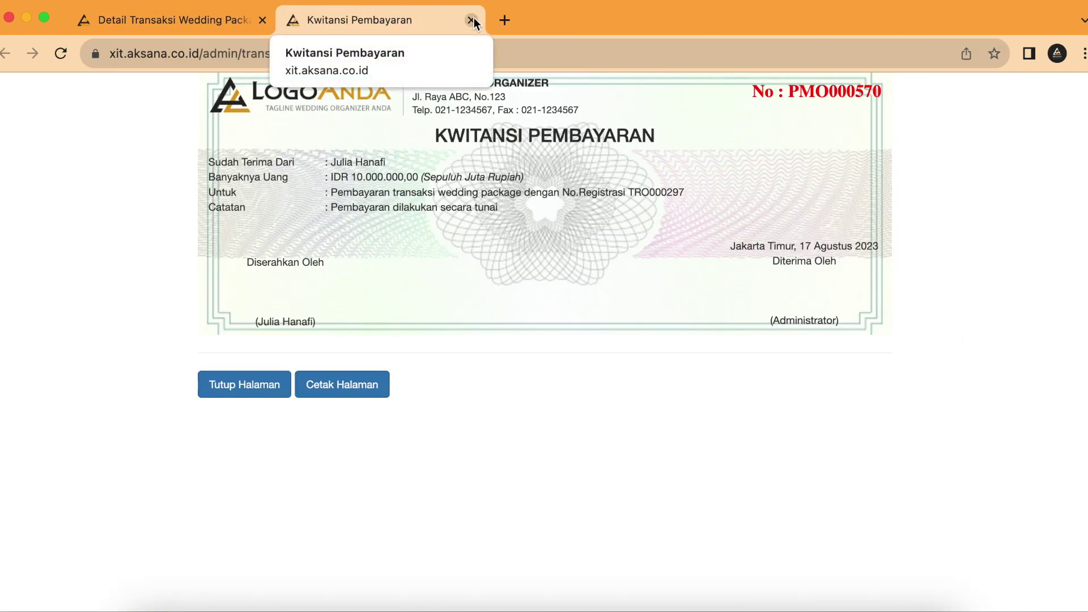
pyautogui.click(472, 21)
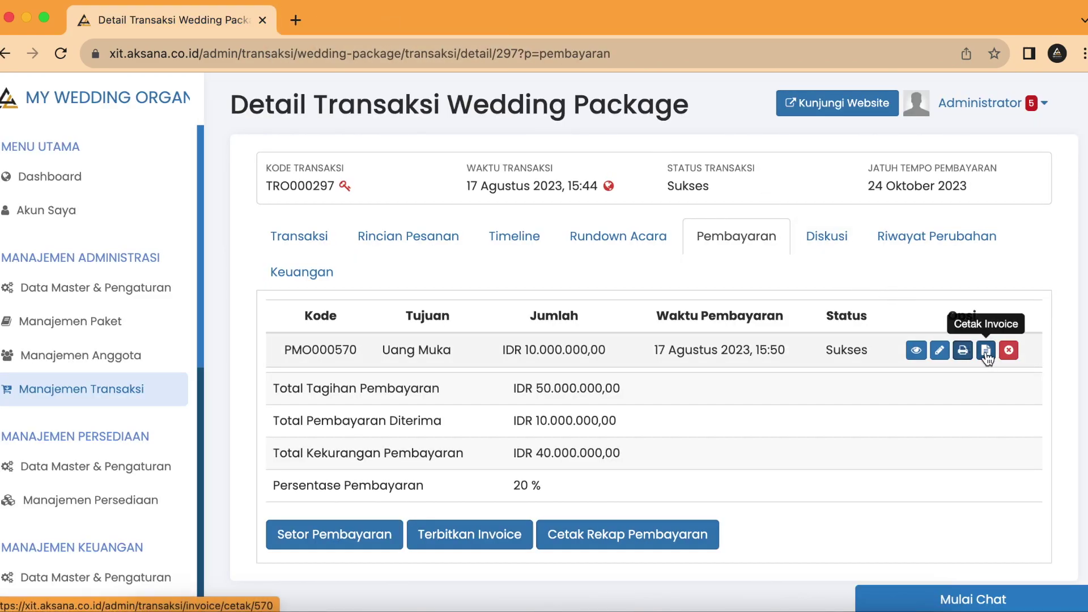
# Step: Review the printable Invoice Transaksi for the payment, then close it
pyautogui.click(986, 350)
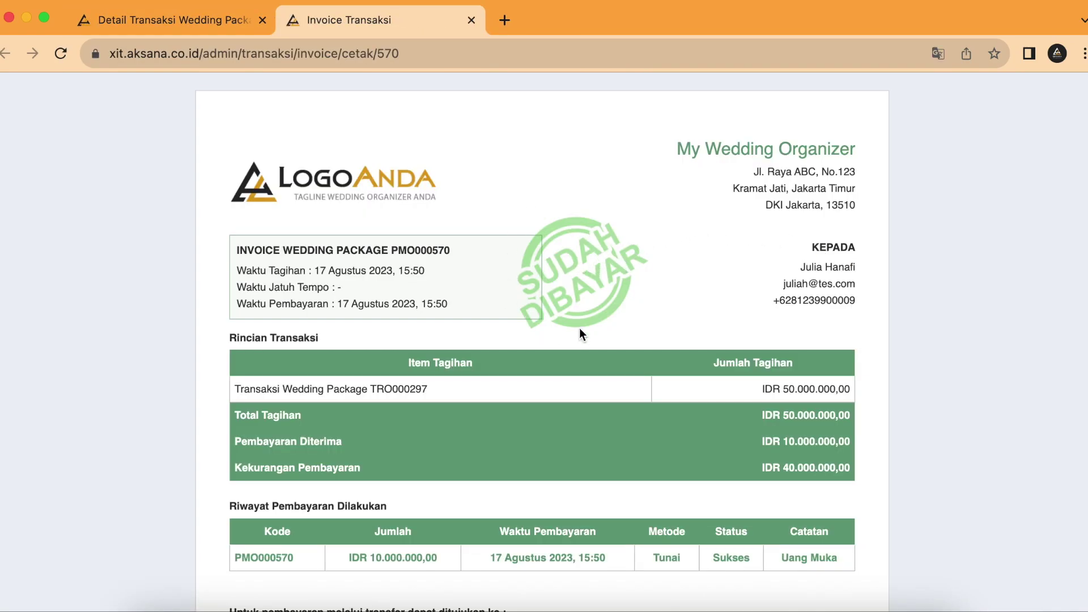
pyautogui.scroll(-3, 570, 313)
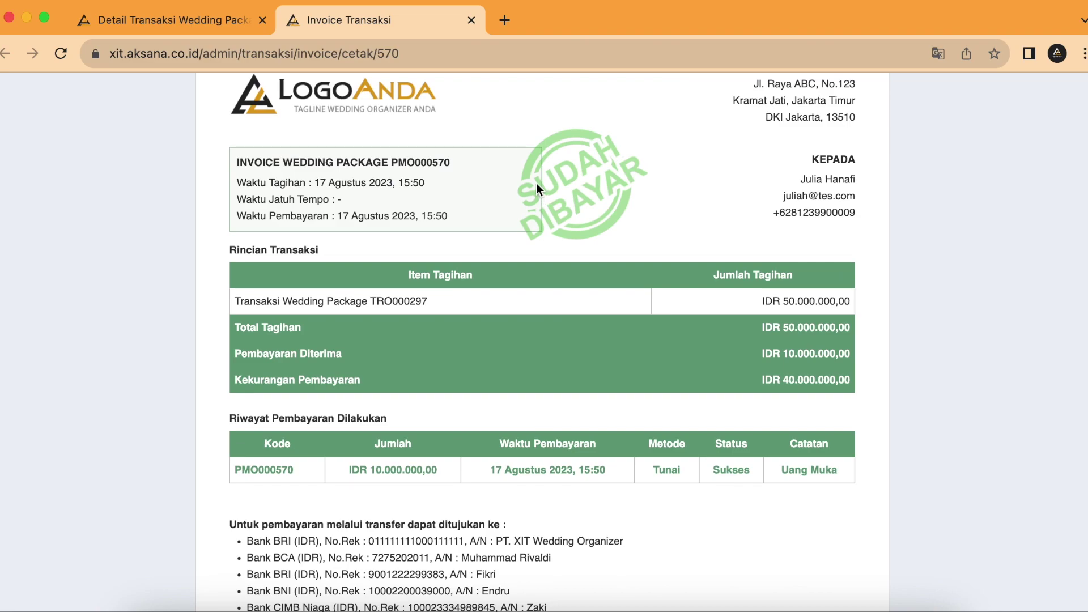
pyautogui.scroll(3, 536, 189)
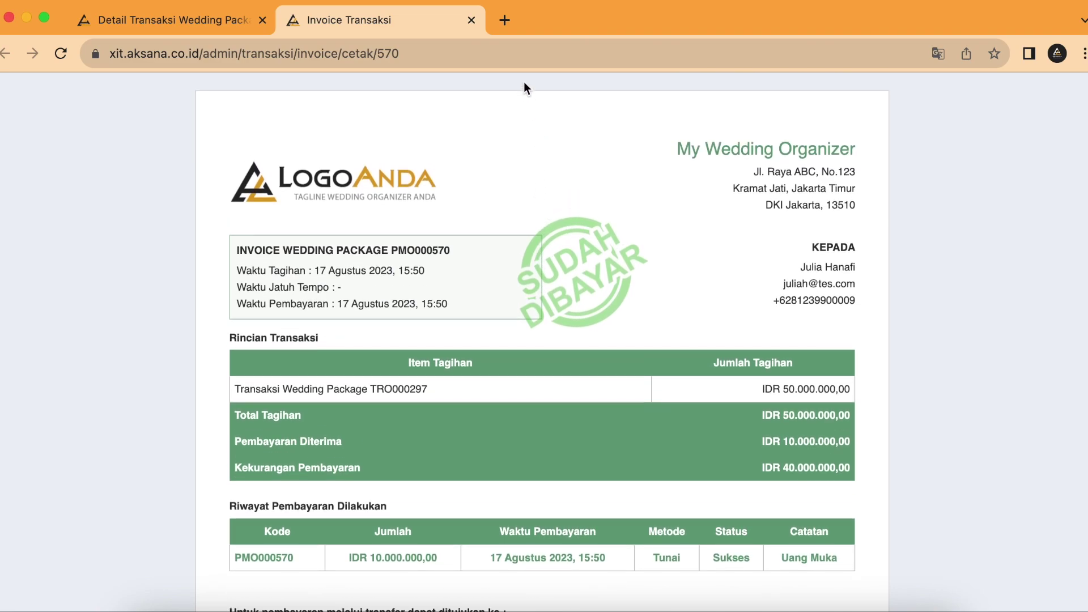
pyautogui.click(472, 20)
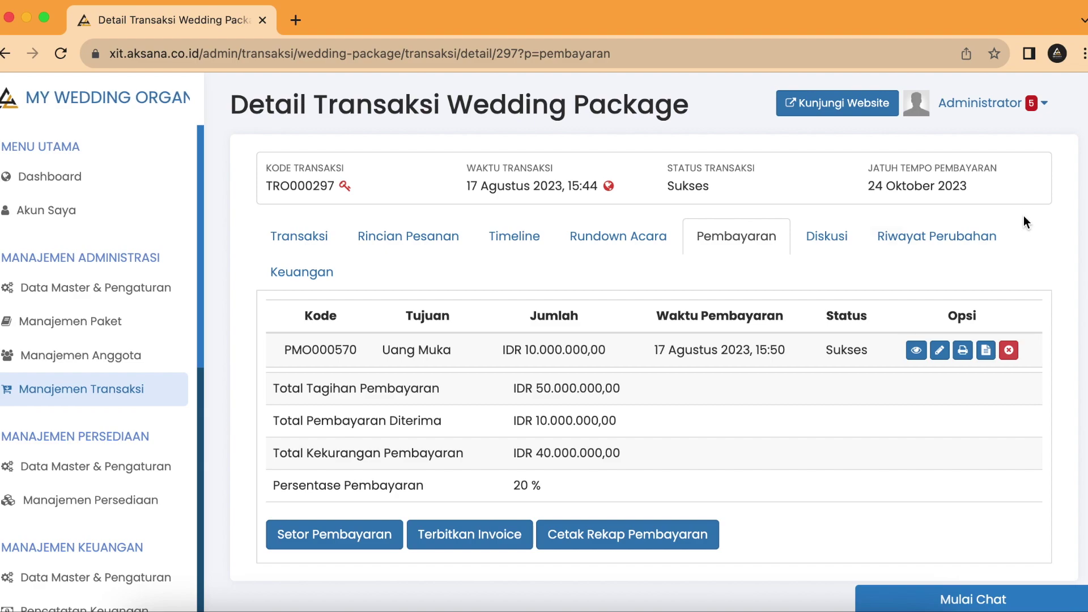
# Step: Log out of the Administrator account, go to Beranda and dismiss the image popup
pyautogui.click(1021, 111)
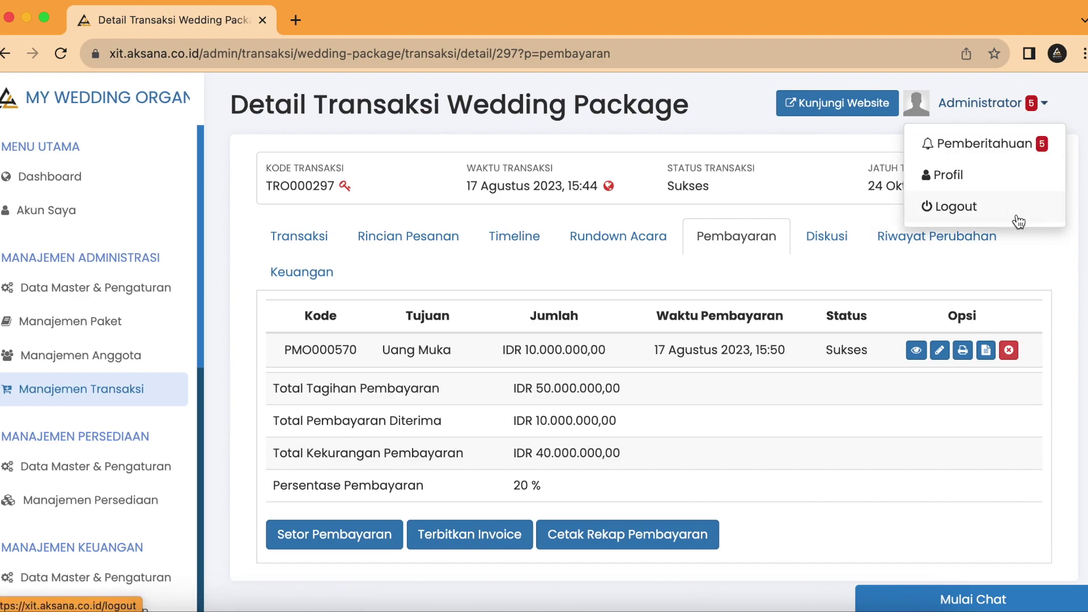
pyautogui.click(989, 211)
pyautogui.click(501, 105)
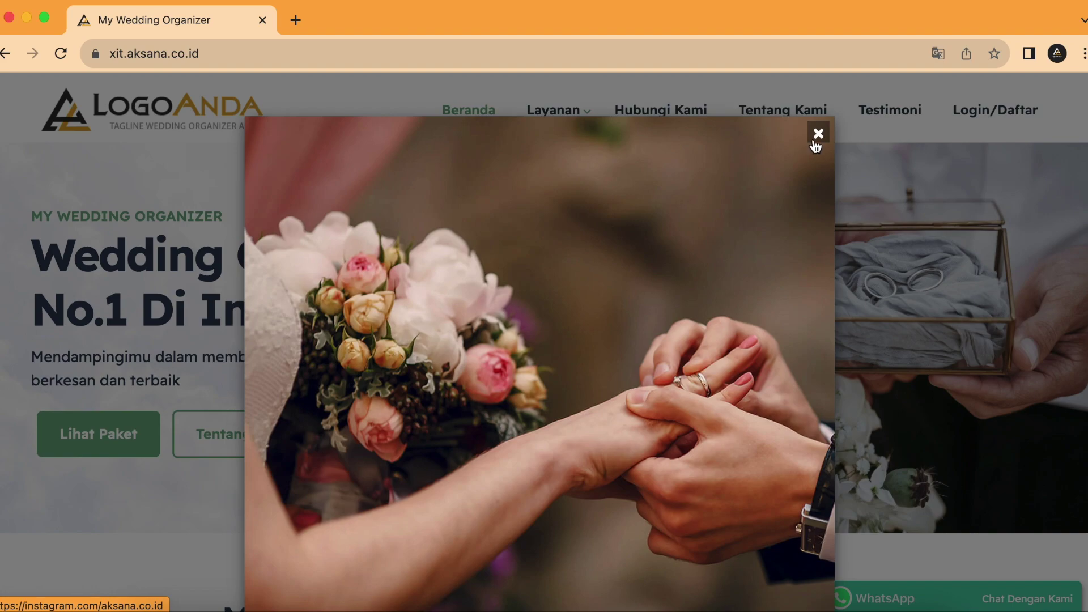
pyautogui.click(818, 134)
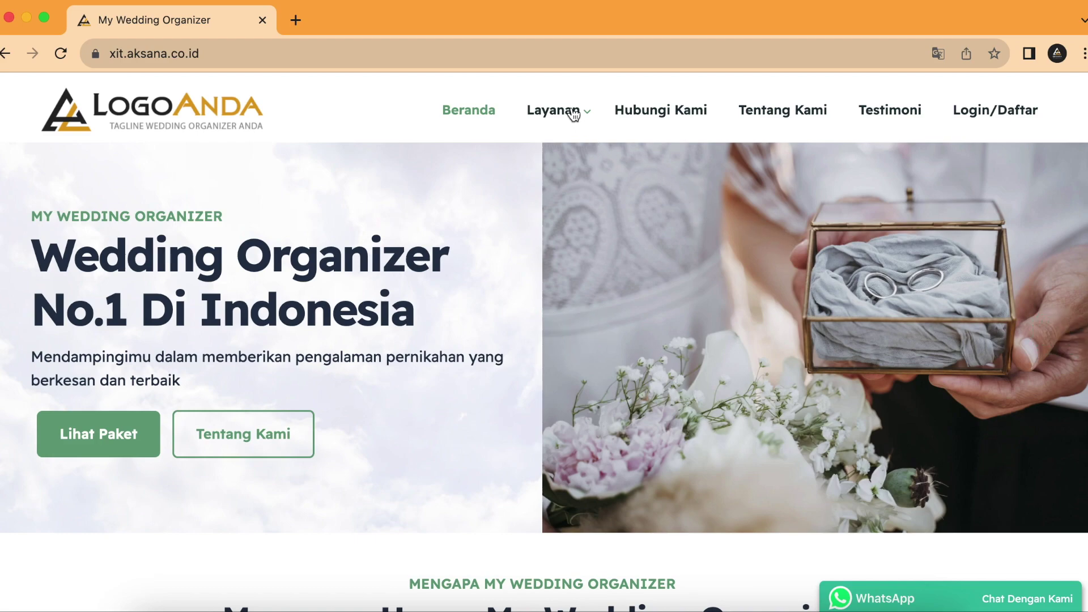
# Step: Open the Paket Gold Ultimate AKSANA page from Layanan > Wedding Package
pyautogui.click(574, 114)
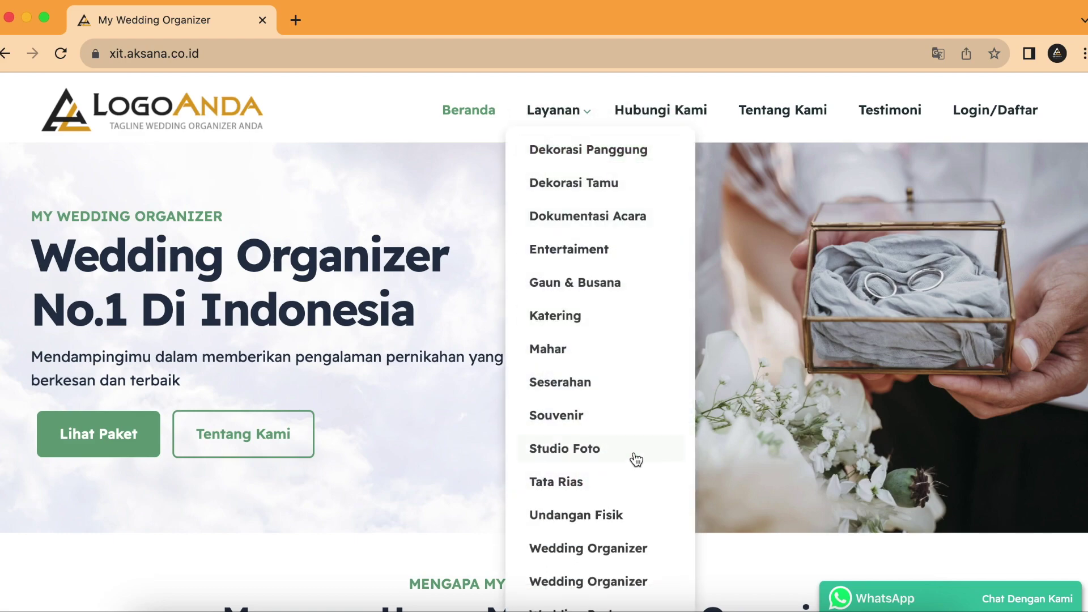
pyautogui.scroll(-2, 633, 455)
pyautogui.click(618, 514)
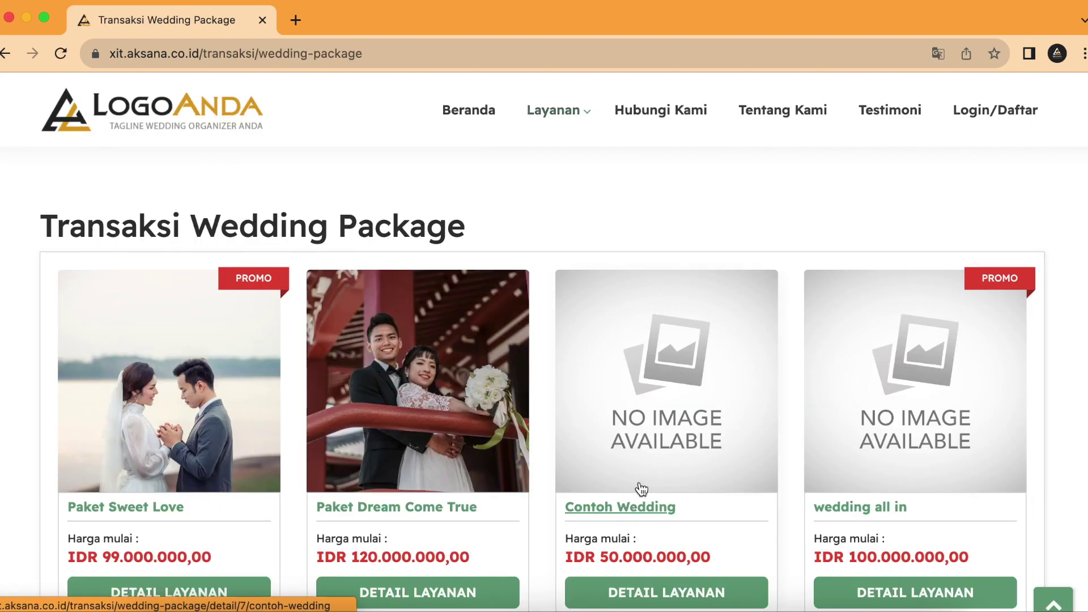
pyautogui.scroll(-15, 666, 437)
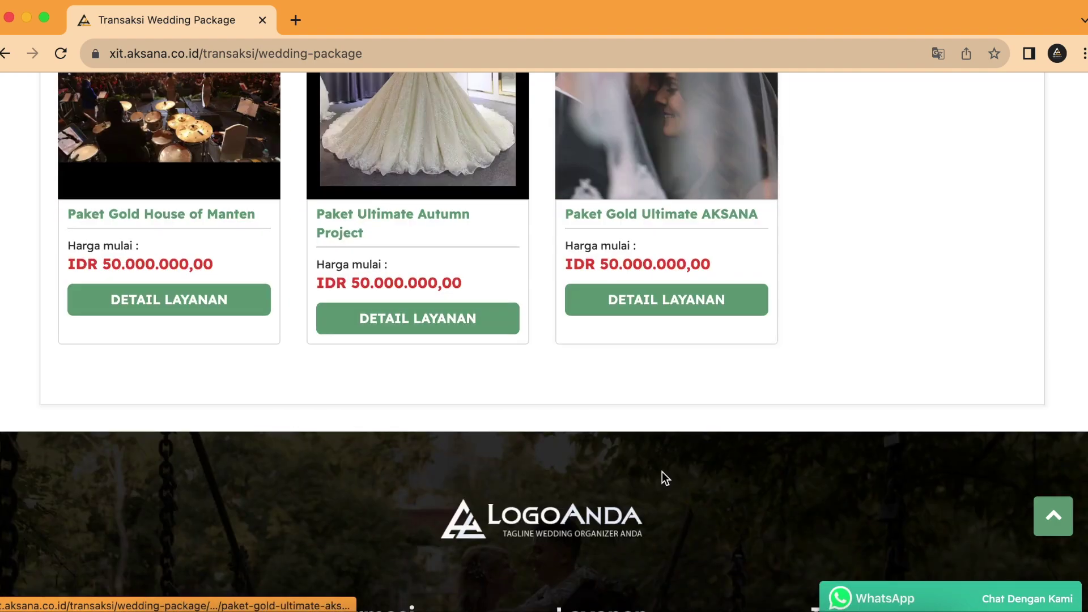
pyautogui.click(658, 215)
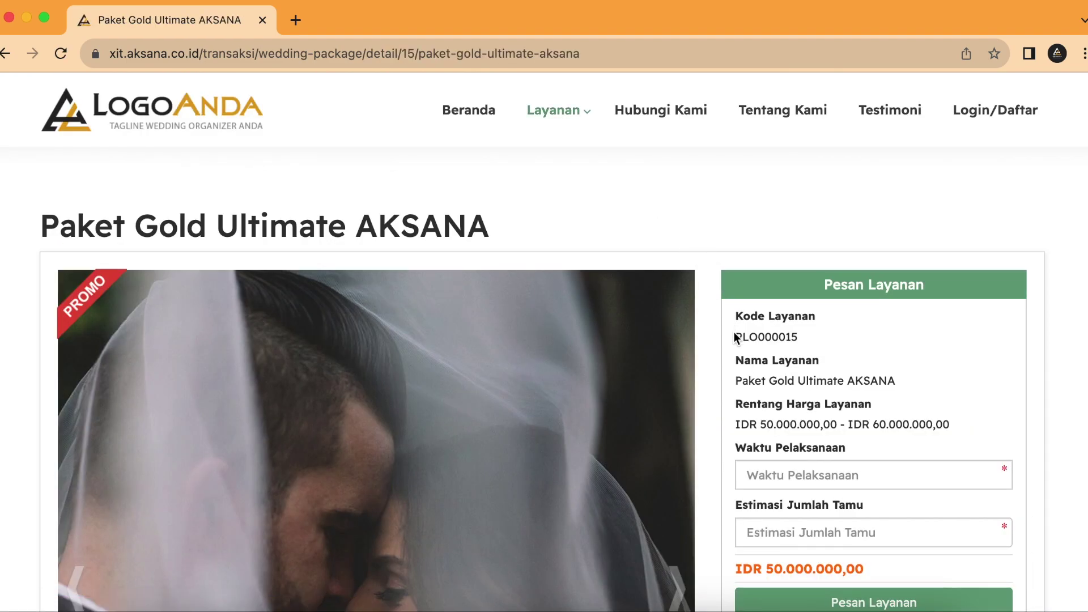
pyautogui.scroll(-2, 846, 375)
pyautogui.scroll(-1, 845, 371)
# Step: Book the package for 30 November 2023 at 10:00 with 500 guests
pyautogui.click(846, 335)
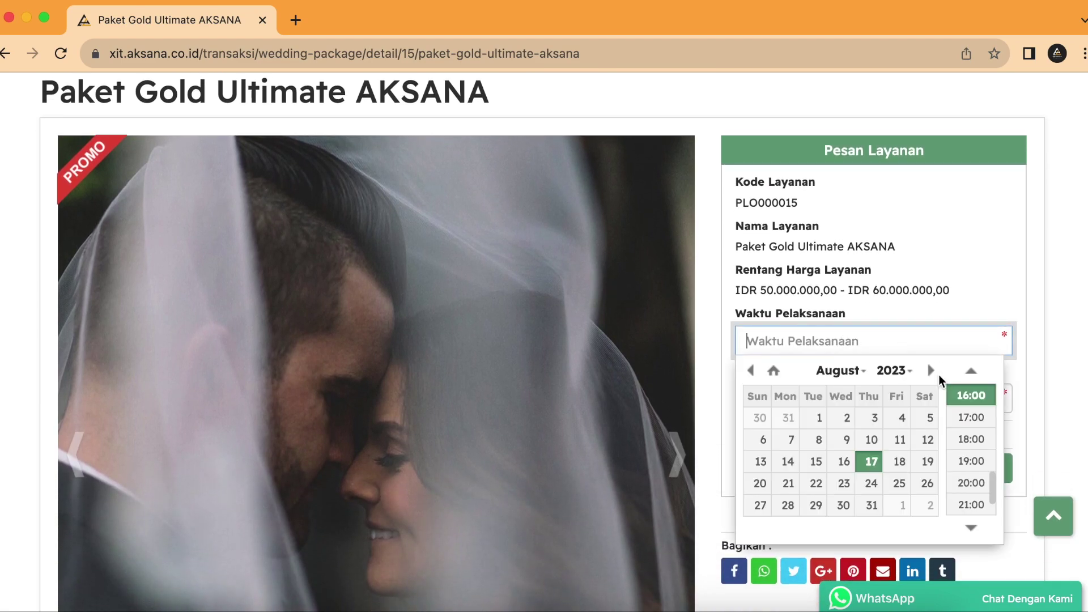
pyautogui.click(931, 372)
pyautogui.click(931, 372)
pyautogui.click(931, 371)
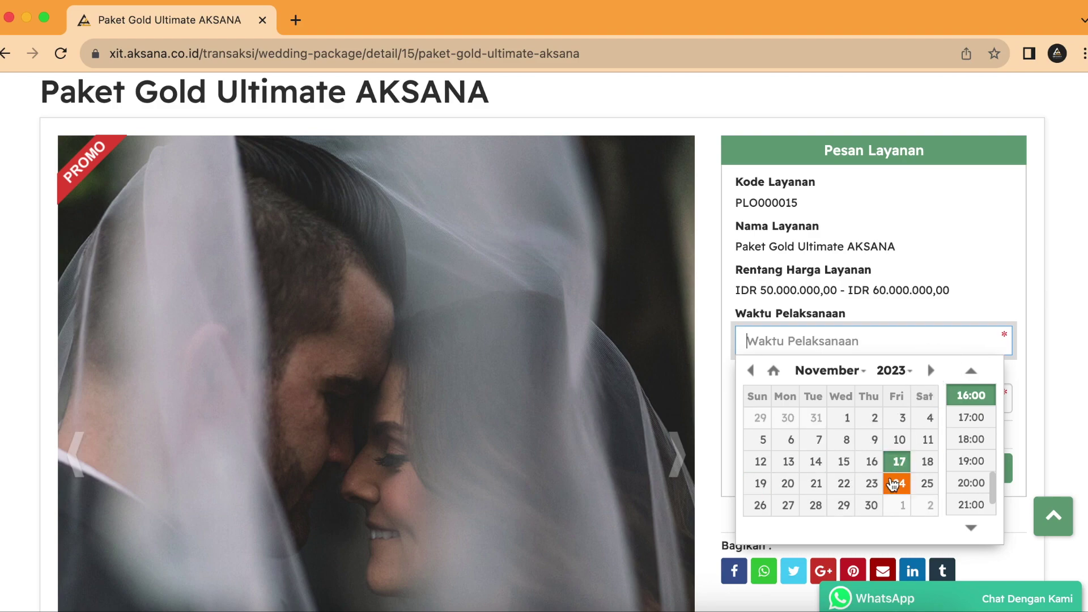
pyautogui.click(872, 503)
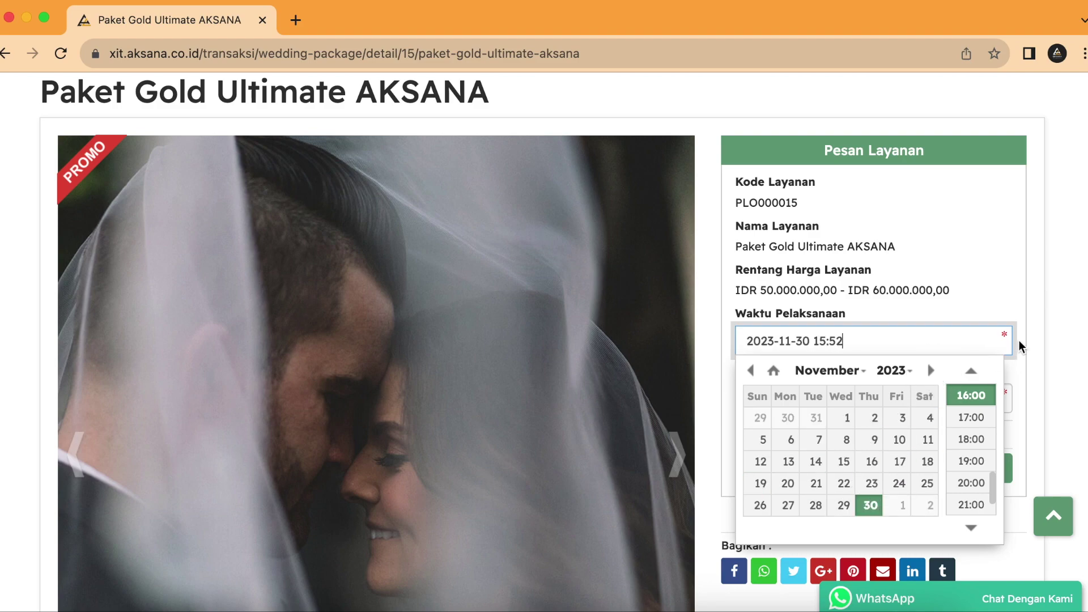
pyautogui.scroll(3, 974, 434)
pyautogui.scroll(1, 971, 391)
pyautogui.click(971, 391)
pyautogui.click(918, 405)
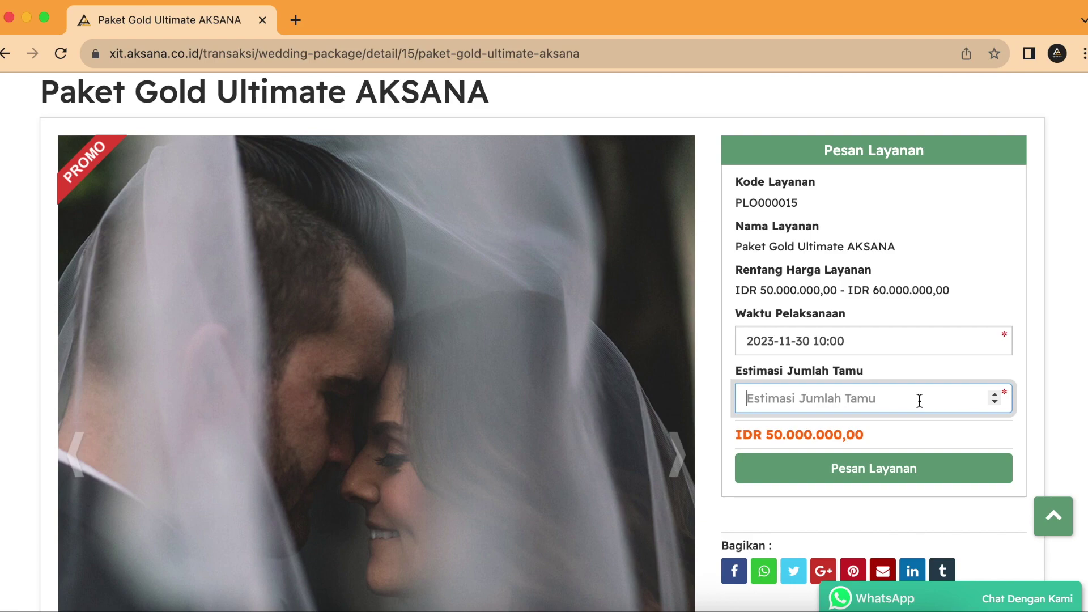
pyautogui.write('500')
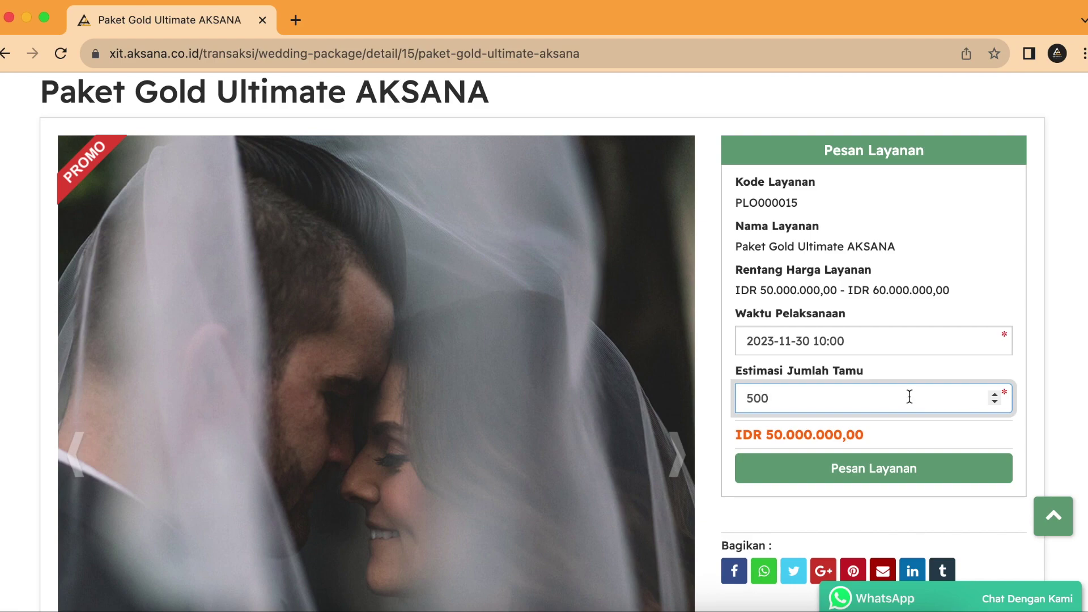
pyautogui.click(965, 476)
# Step: Confirm the booking, choose gender Perempuan and enter the customer's full name
pyautogui.click(807, 204)
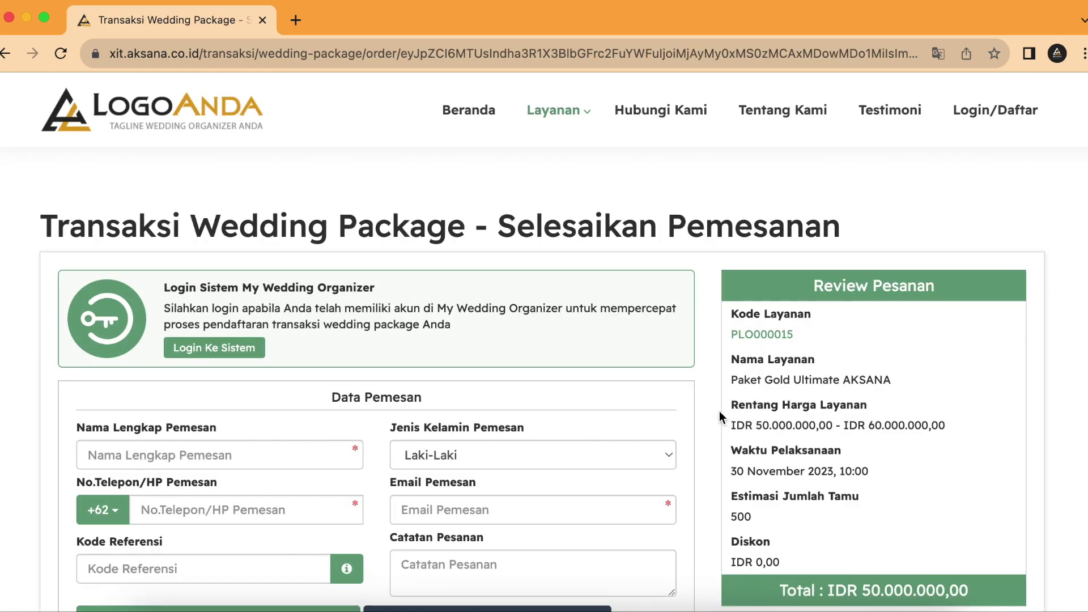
pyautogui.scroll(-3, 720, 412)
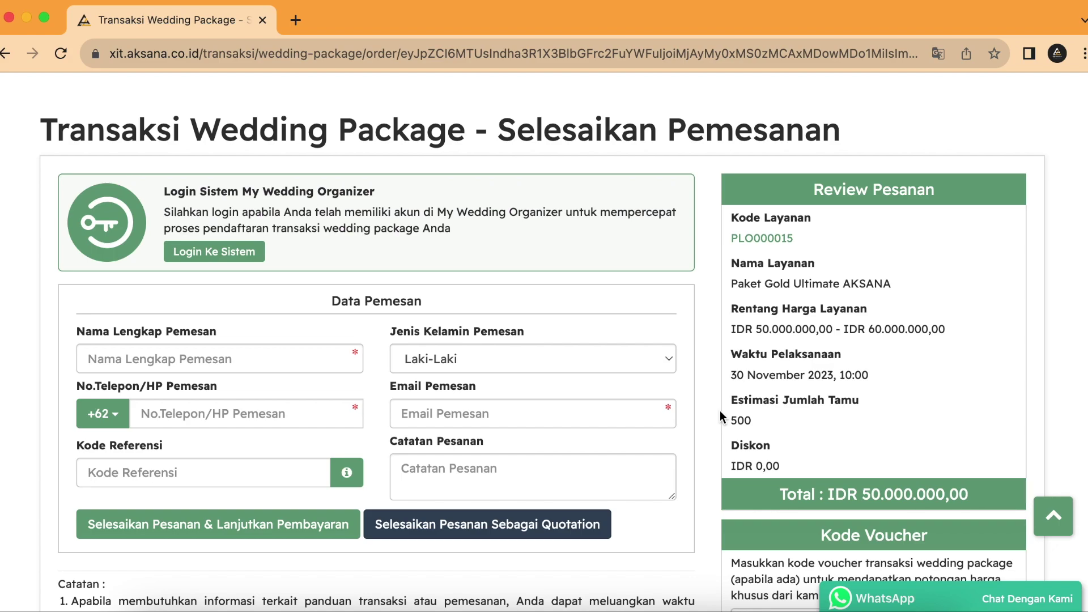
pyautogui.click(287, 366)
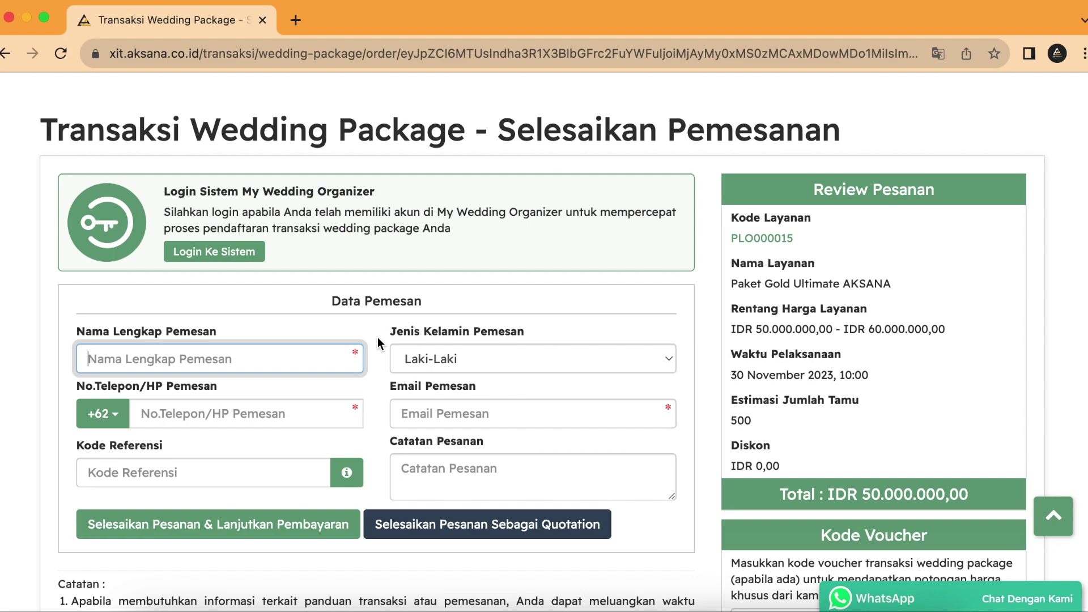
pyautogui.click(490, 357)
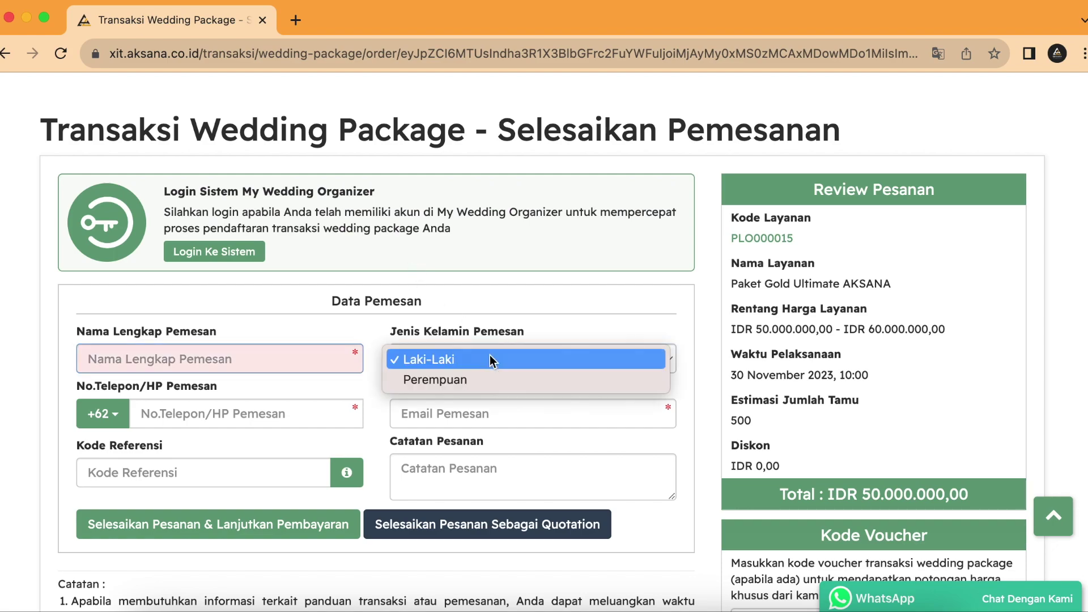
pyautogui.click(454, 376)
pyautogui.click(235, 361)
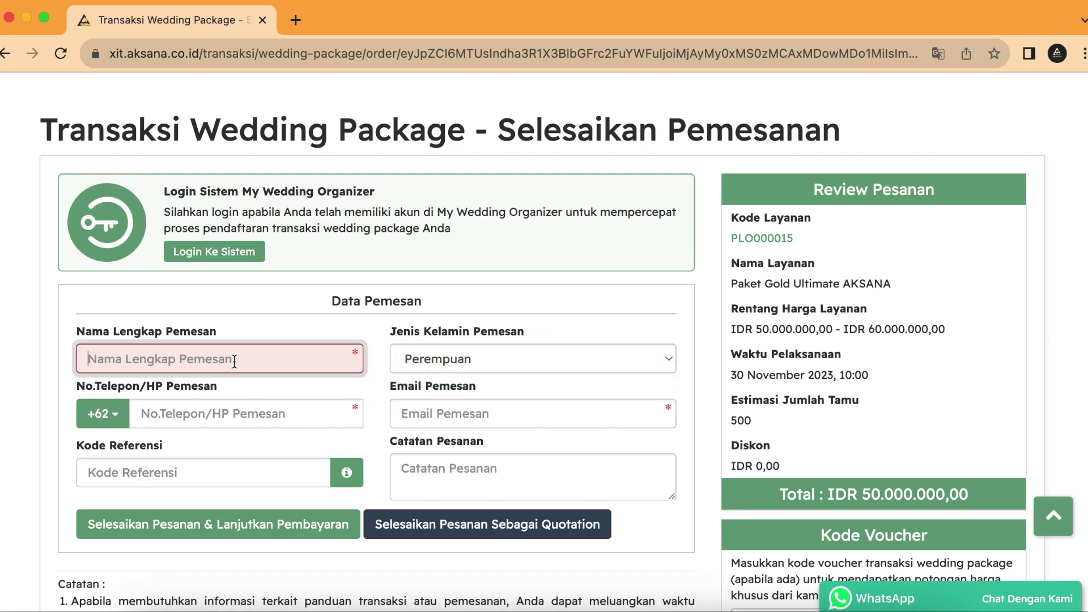
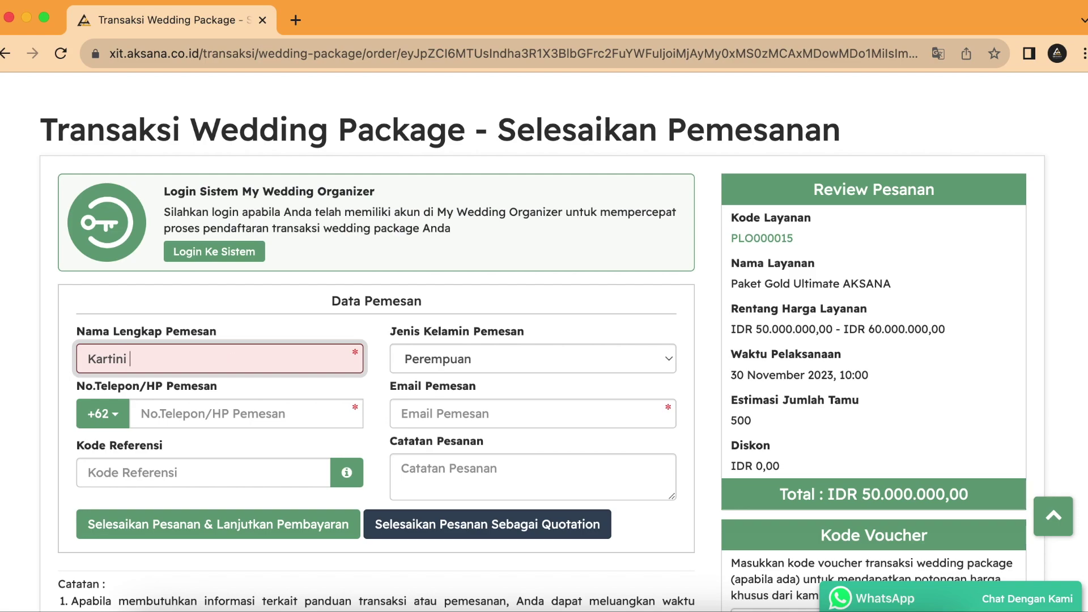
# Step: Fill in the customer's phone number and e-mail address
pyautogui.click(263, 418)
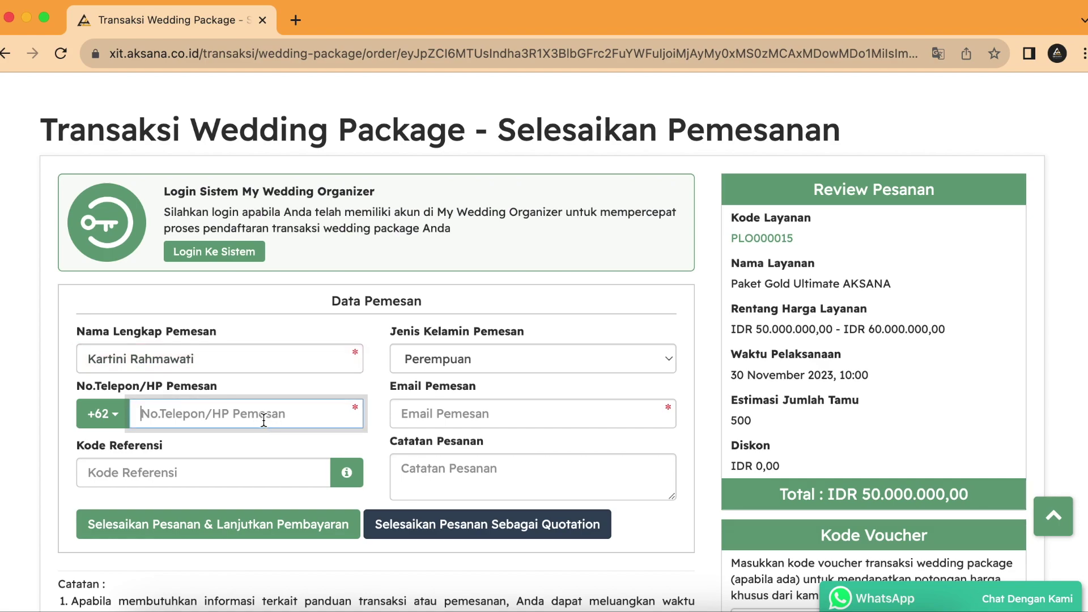
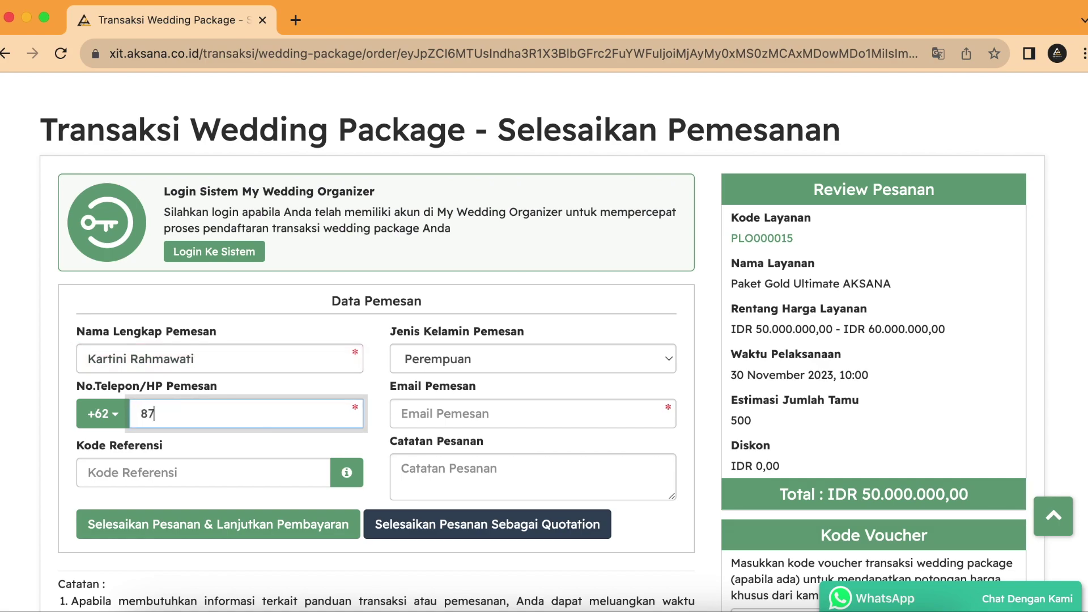
pyautogui.click(491, 419)
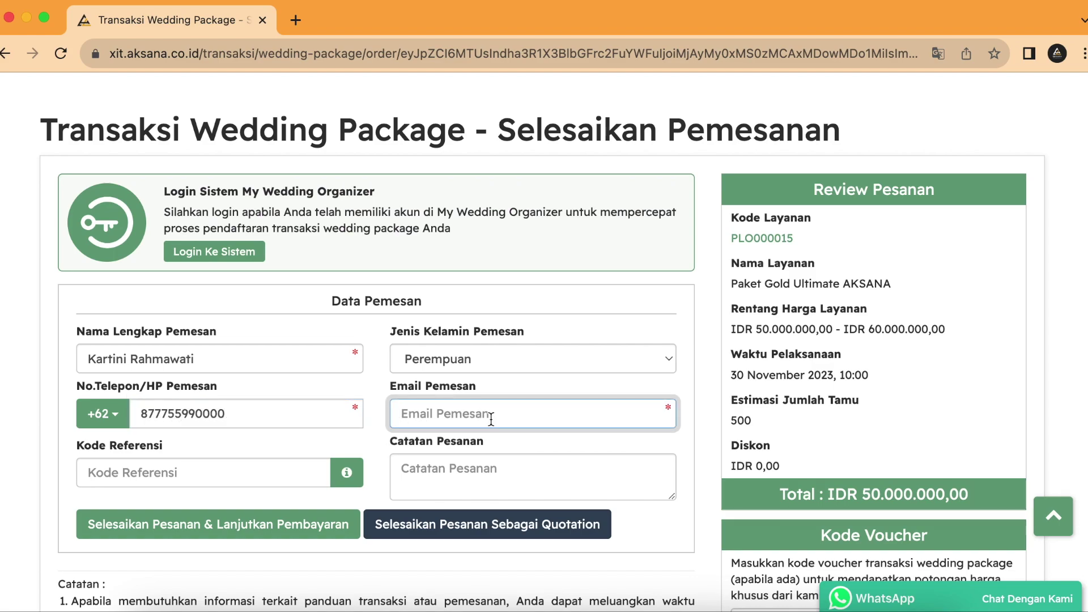
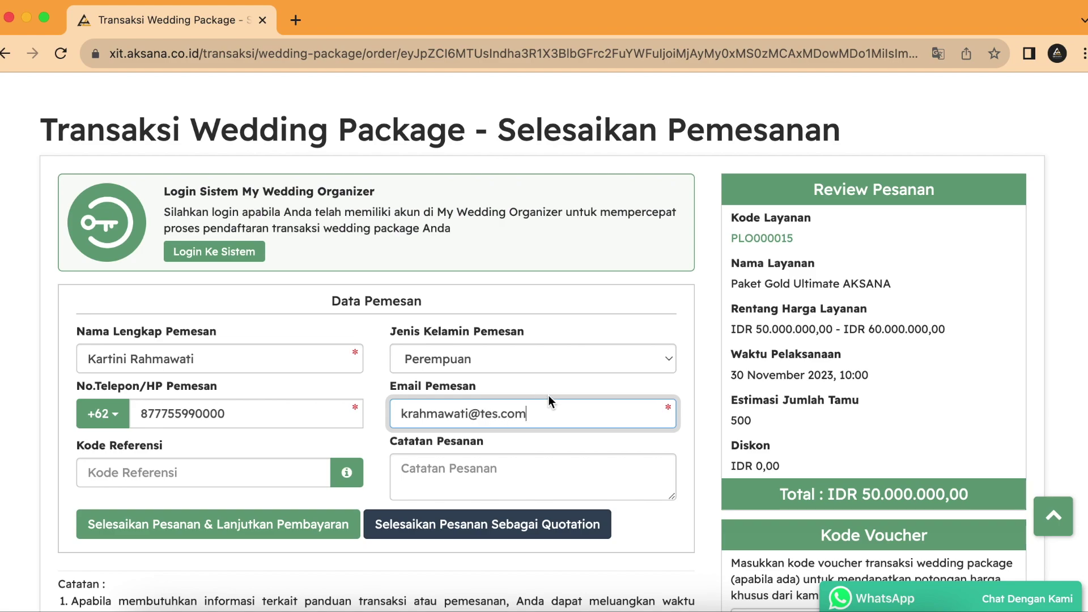
pyautogui.click(701, 376)
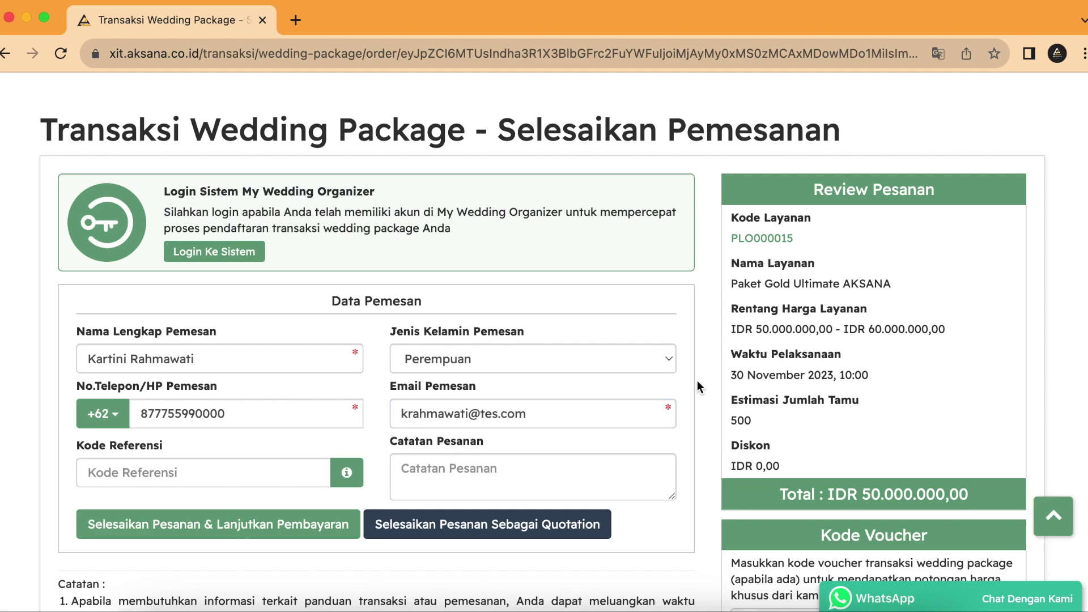
pyautogui.scroll(-1, 348, 503)
pyautogui.scroll(-1, 317, 476)
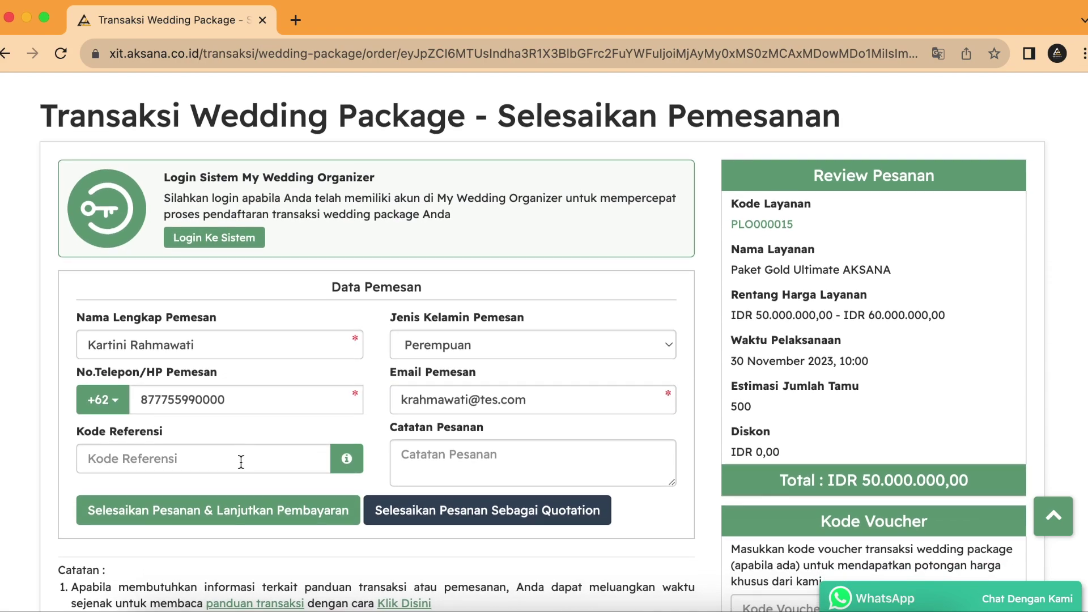
pyautogui.scroll(-2, 346, 459)
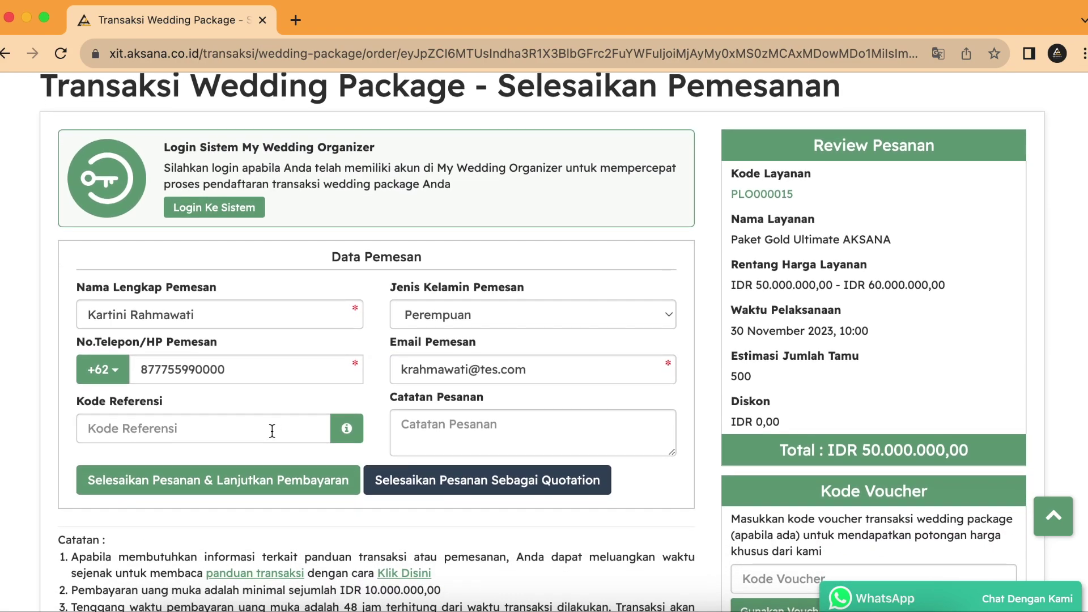
pyautogui.scroll(-5, 714, 467)
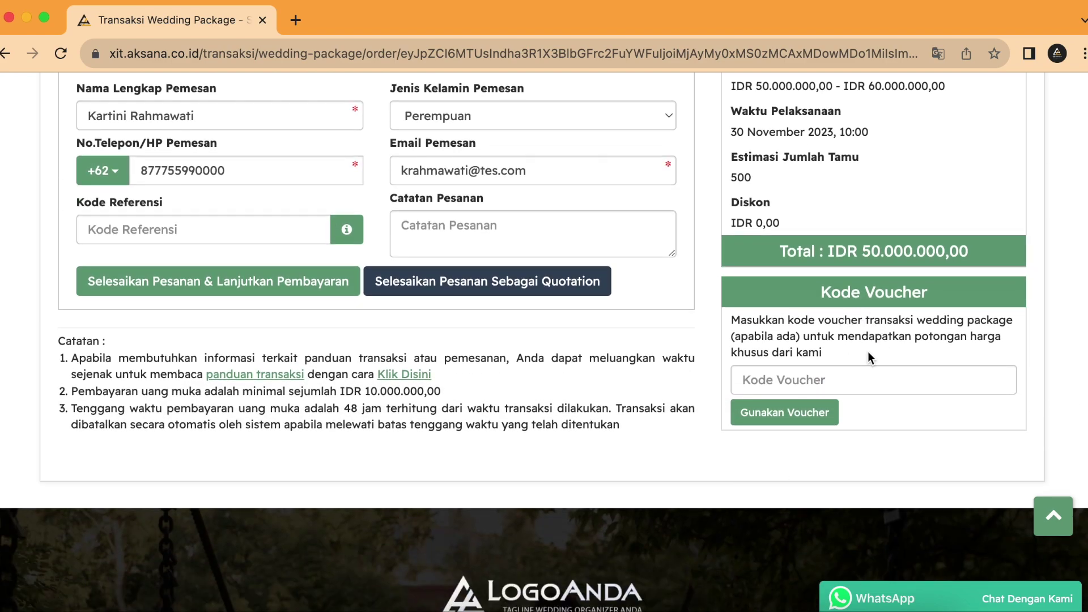
pyautogui.scroll(3, 868, 352)
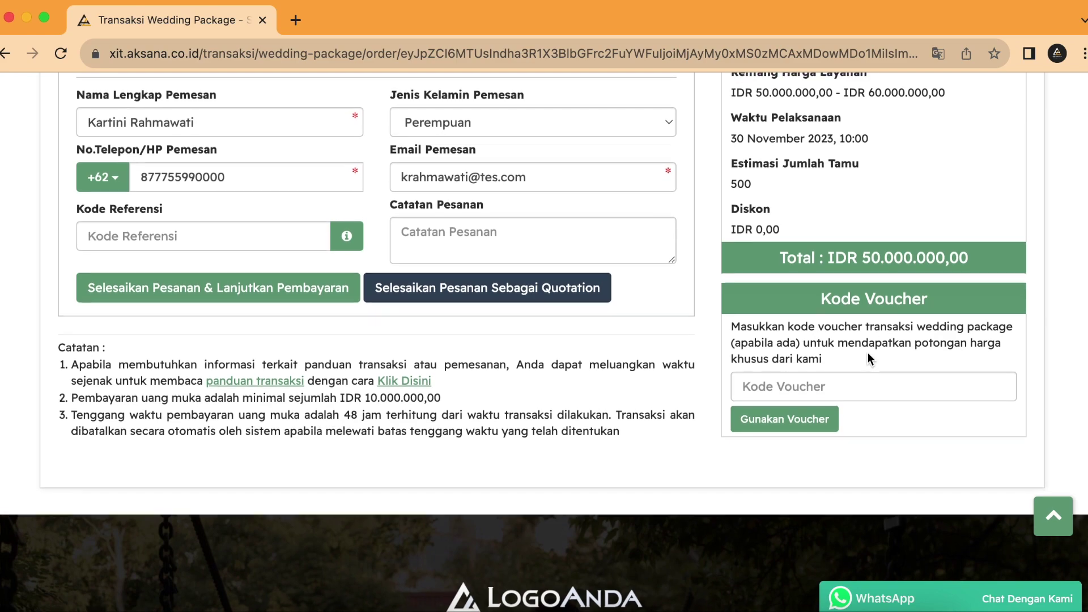
pyautogui.scroll(2, 867, 352)
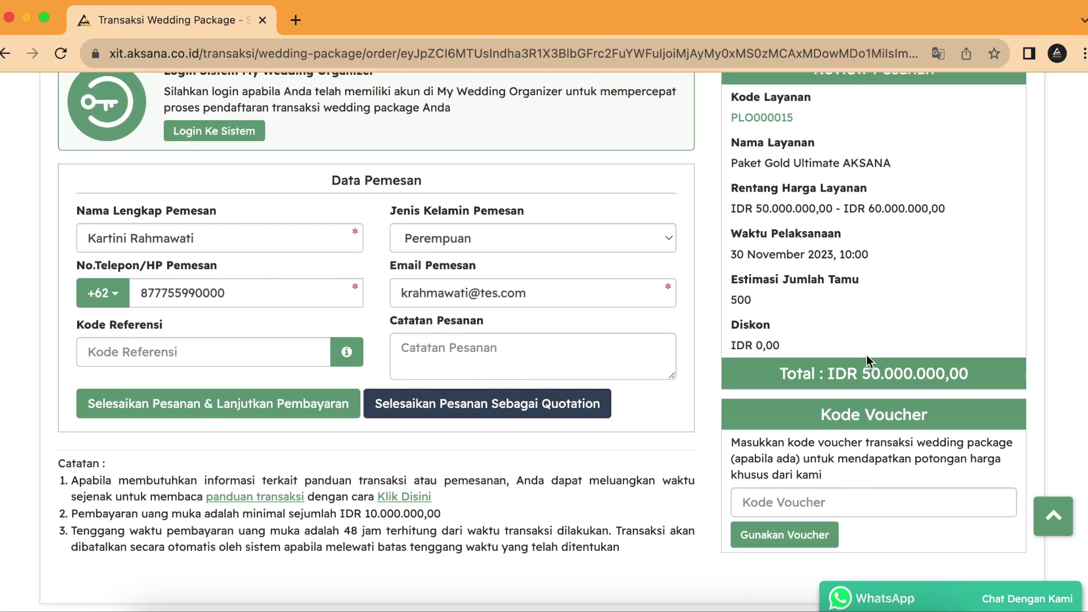
pyautogui.scroll(1, 867, 355)
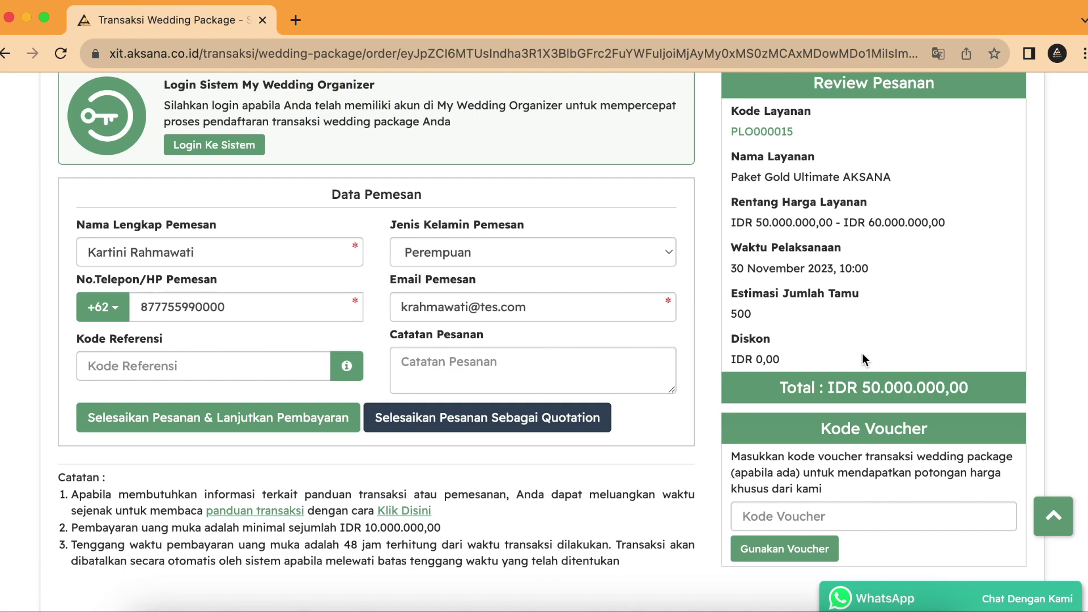
pyautogui.scroll(2, 709, 369)
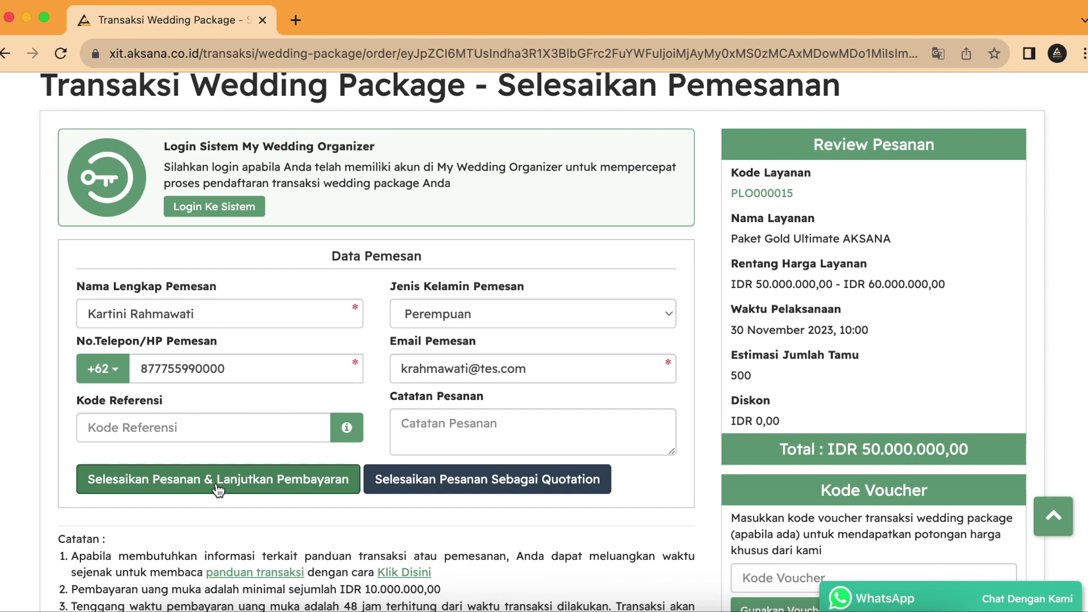
# Step: Submit the order via 'Selesaikan Pesanan & Lanjutkan Pembayaran' and confirm the booking data
pyautogui.click(218, 489)
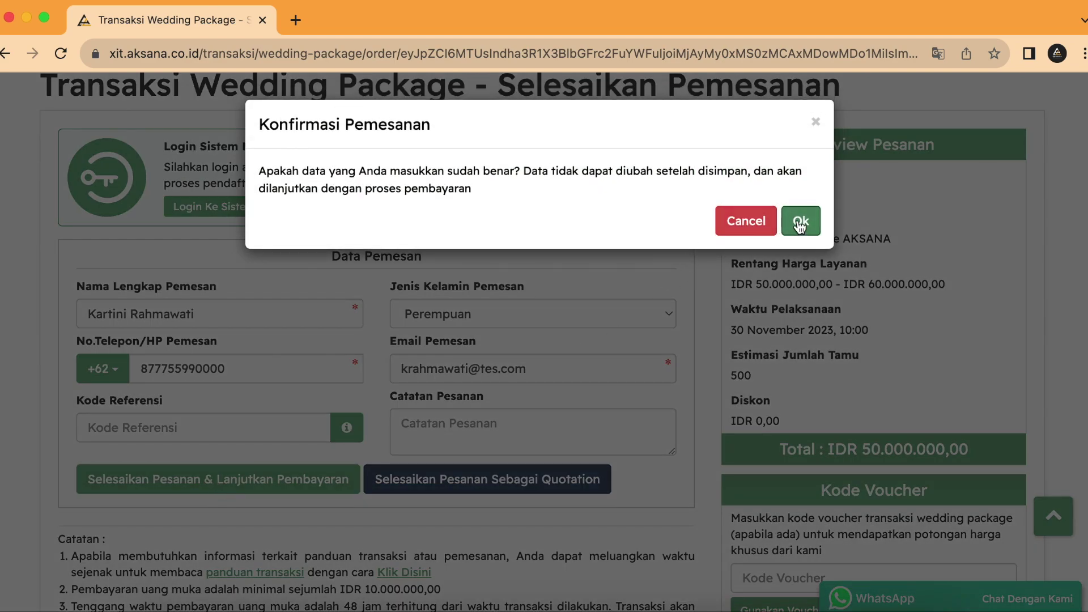
pyautogui.click(800, 222)
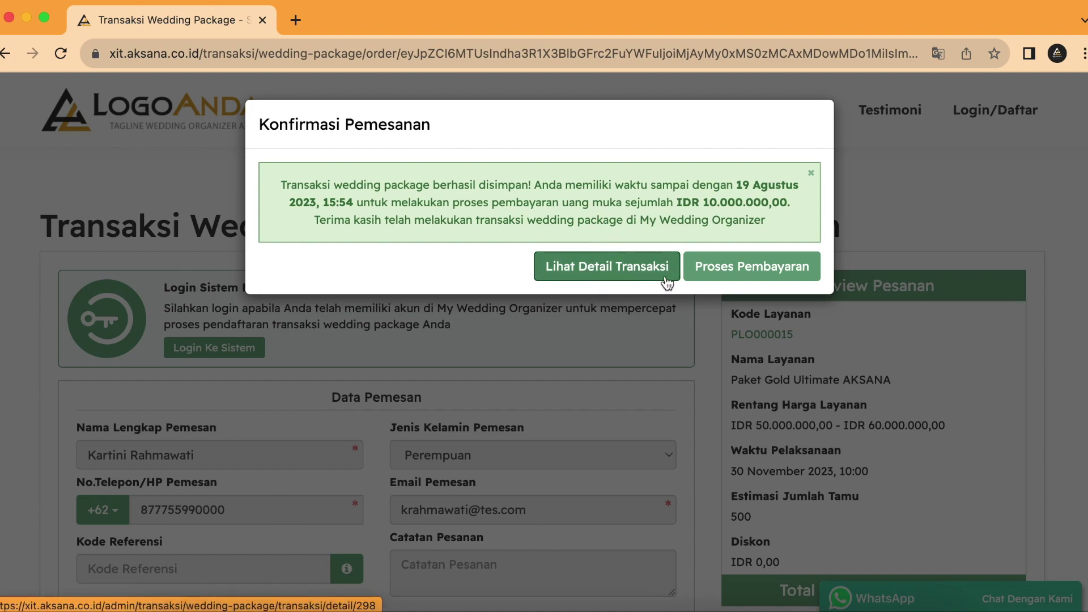
# Step: Proceed to the transfer payment page for PMO000571's IDR 10.000.000,00 down payment
pyautogui.click(773, 272)
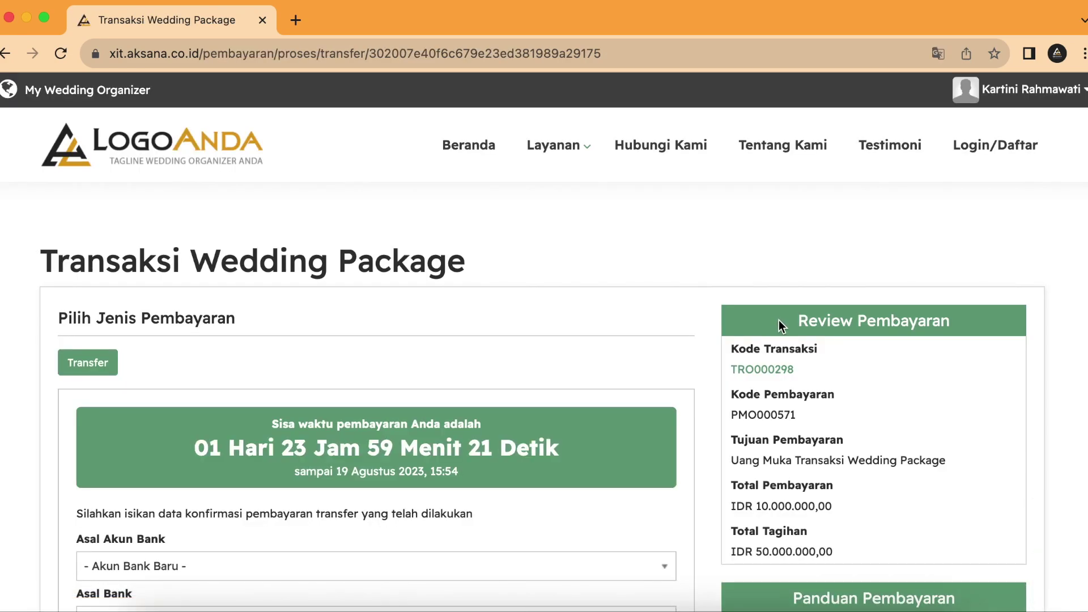
pyautogui.scroll(-4, 618, 368)
pyautogui.scroll(4, 606, 360)
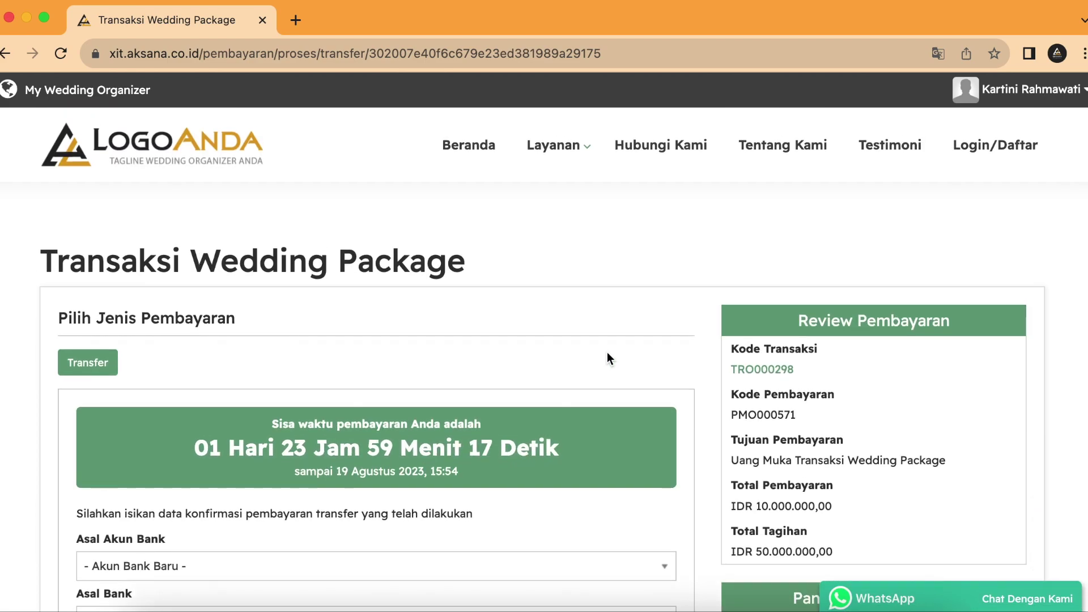
pyautogui.scroll(-2, 615, 358)
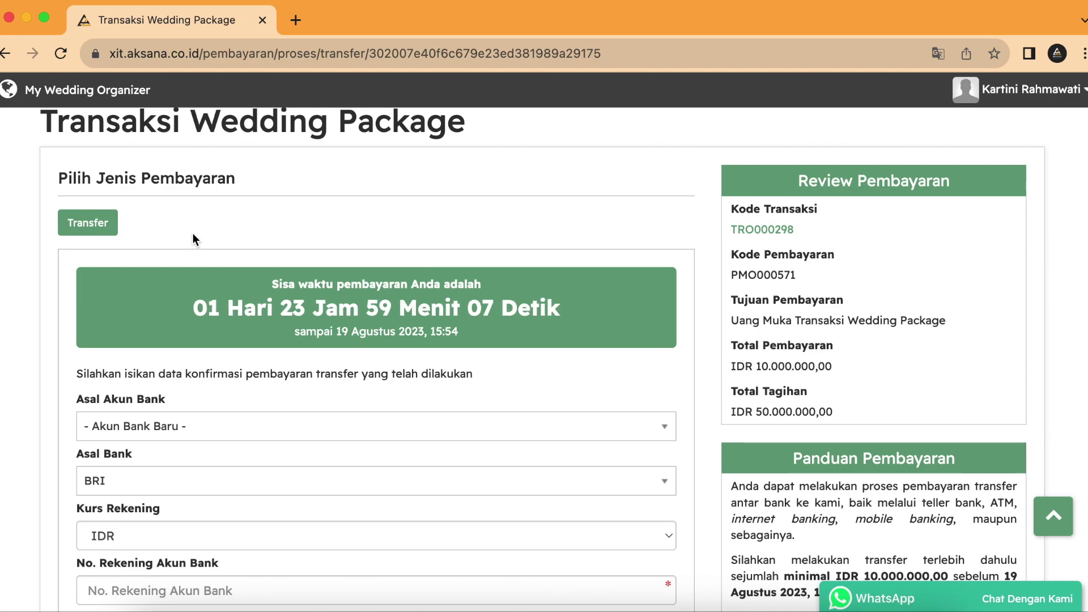
pyautogui.scroll(-3, 233, 229)
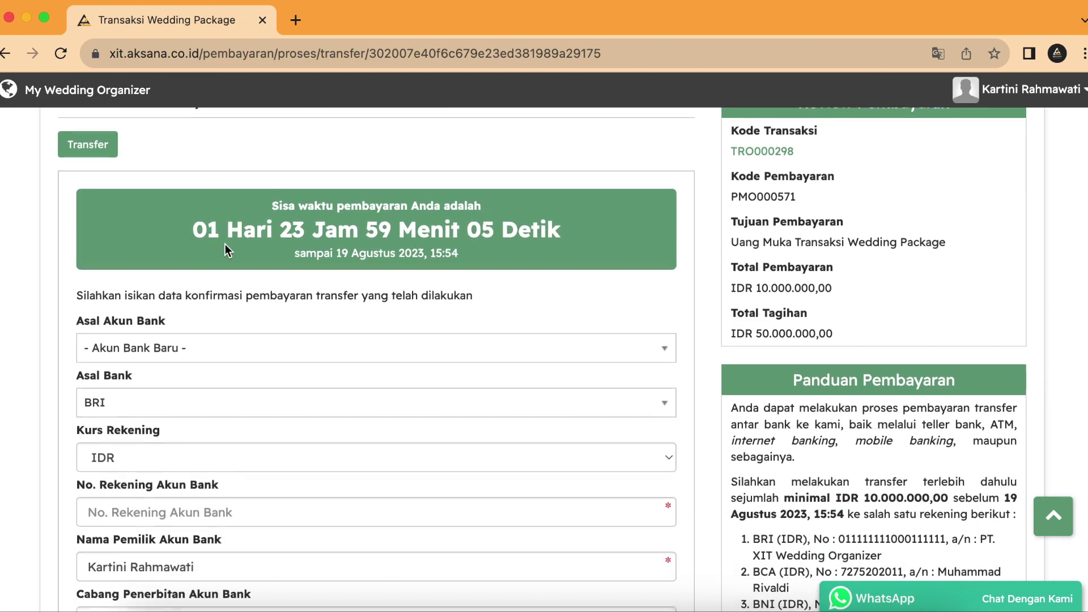
pyautogui.scroll(-2, 231, 243)
pyautogui.scroll(5, 473, 256)
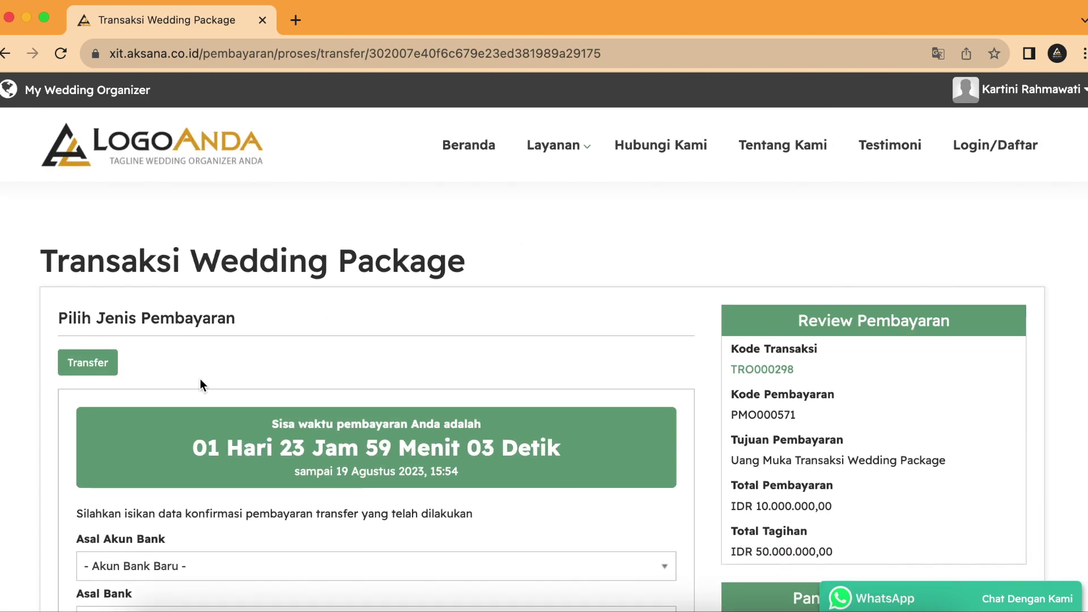
# Step: From the profile's Daftar Transaksi list, open TRO000298's details for Paket Gold Ultimate AKSANA
pyautogui.click(1071, 98)
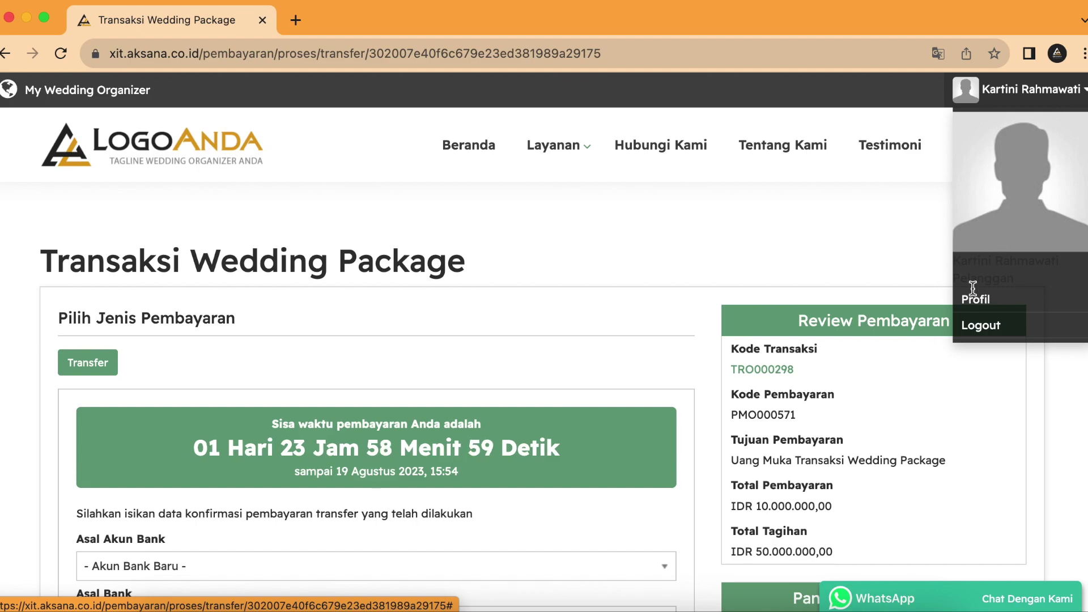
pyautogui.click(995, 301)
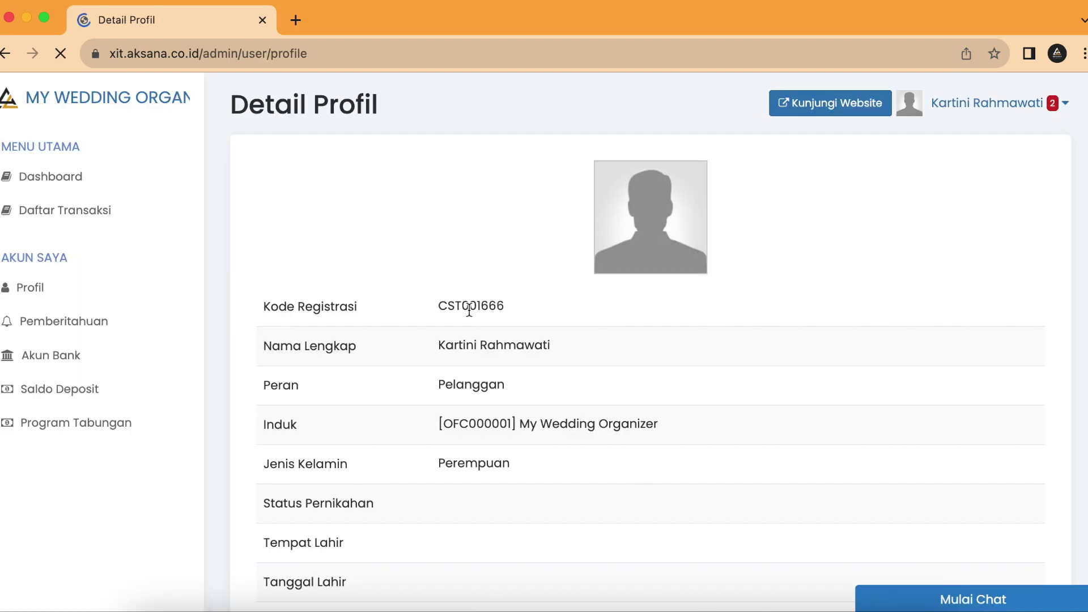
pyautogui.click(111, 213)
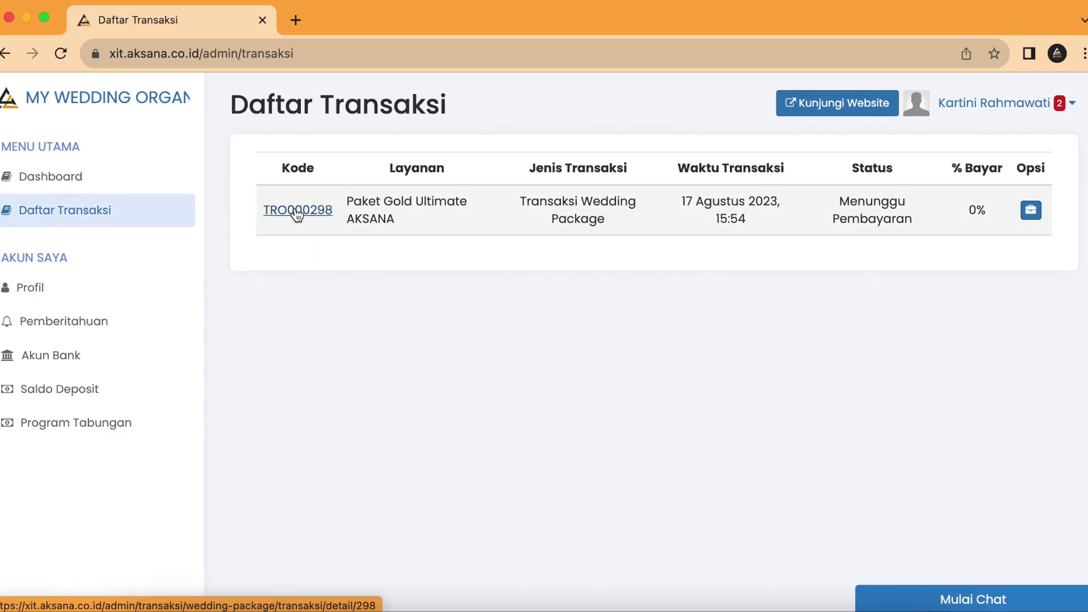
pyautogui.click(297, 211)
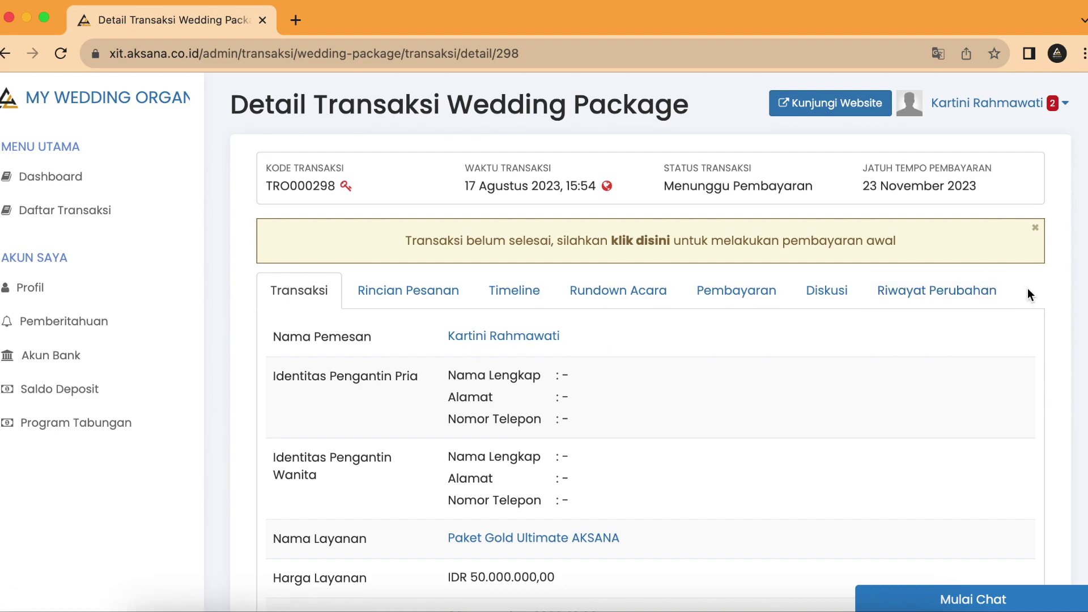
pyautogui.scroll(-1, 1028, 291)
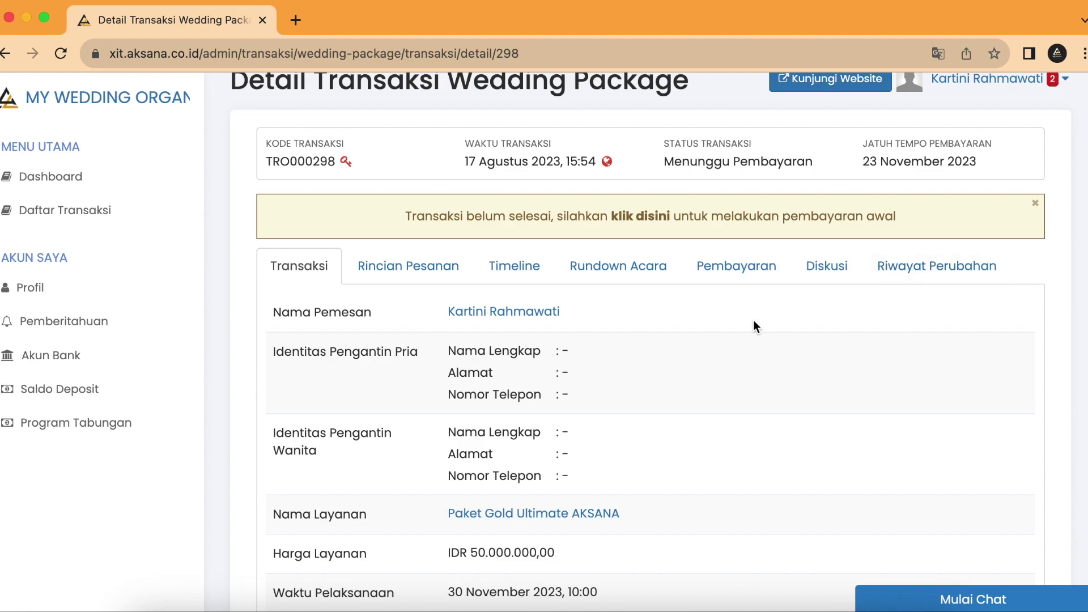
pyautogui.scroll(-7, 757, 325)
pyautogui.scroll(7, 759, 328)
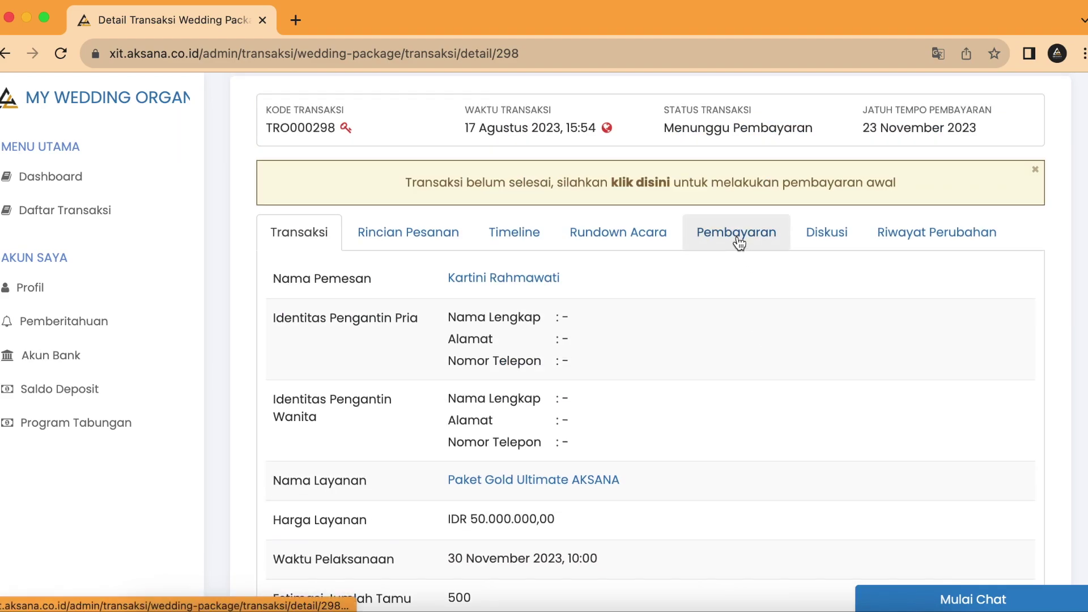
# Step: Browse the transaction's detail tabs, then return to the Pembayaran records
pyautogui.click(738, 241)
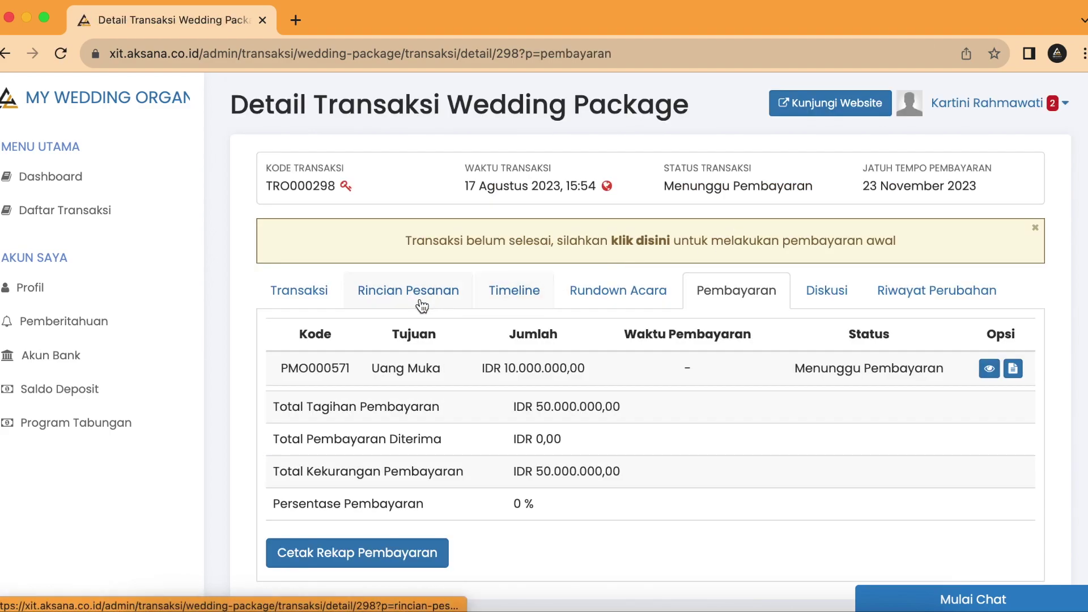
pyautogui.click(417, 307)
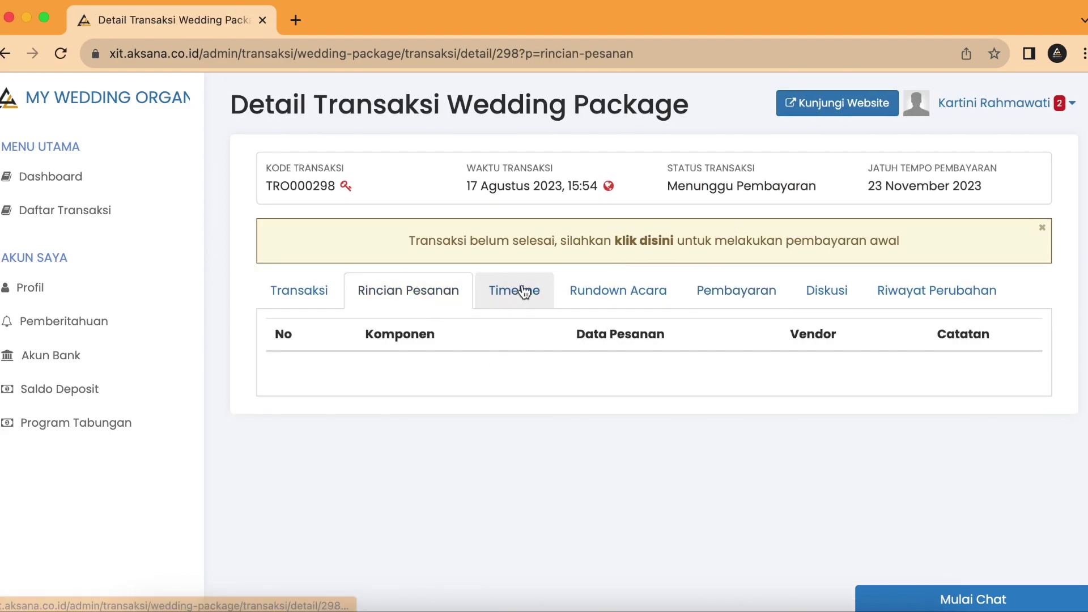
pyautogui.click(514, 292)
pyautogui.click(638, 301)
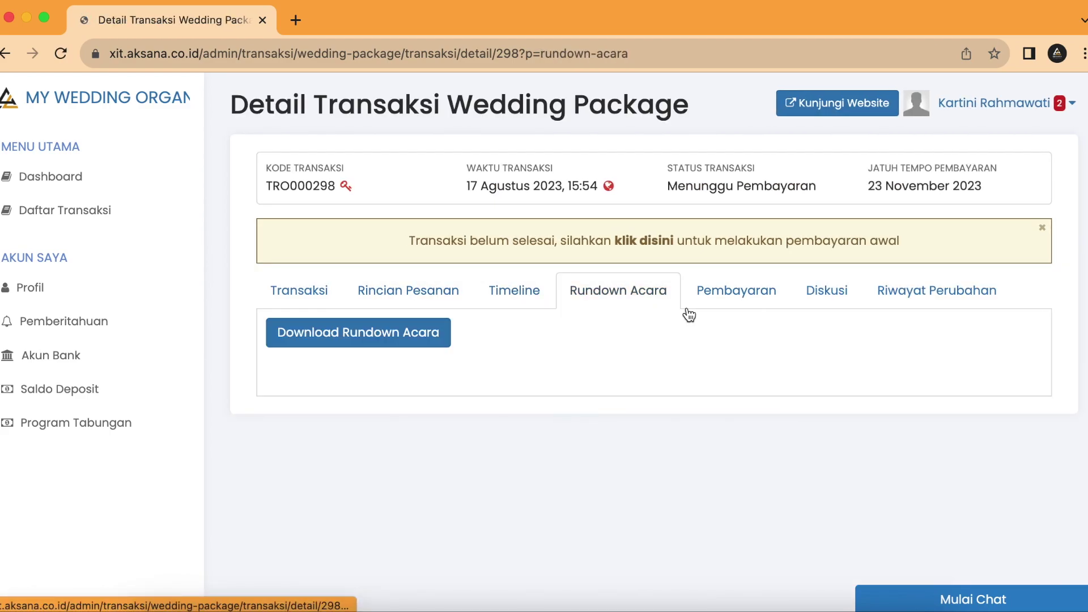
pyautogui.click(734, 295)
pyautogui.click(823, 292)
pyautogui.click(906, 287)
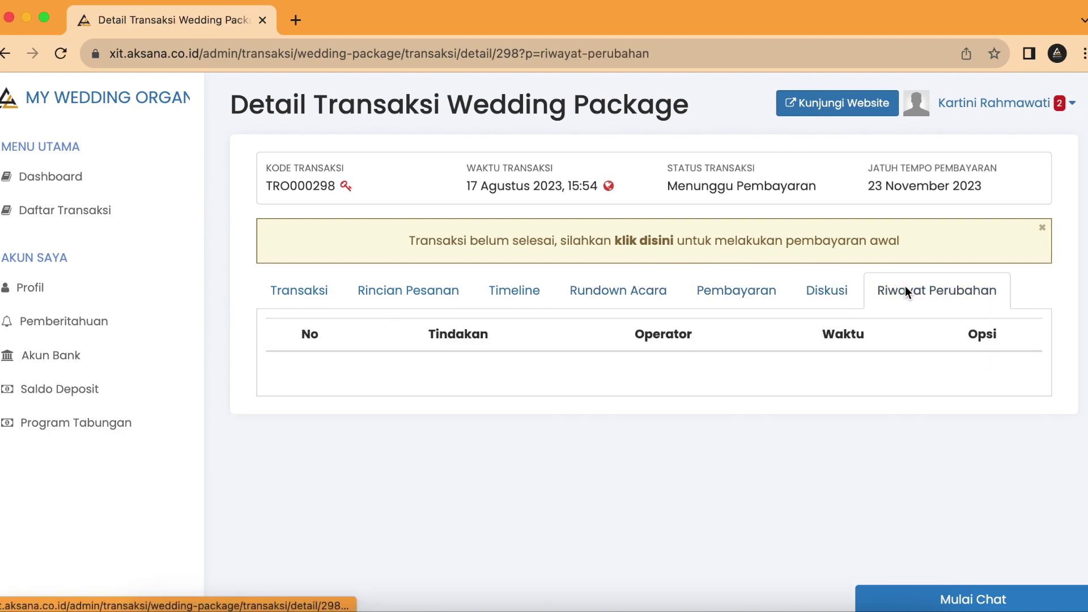
pyautogui.click(703, 291)
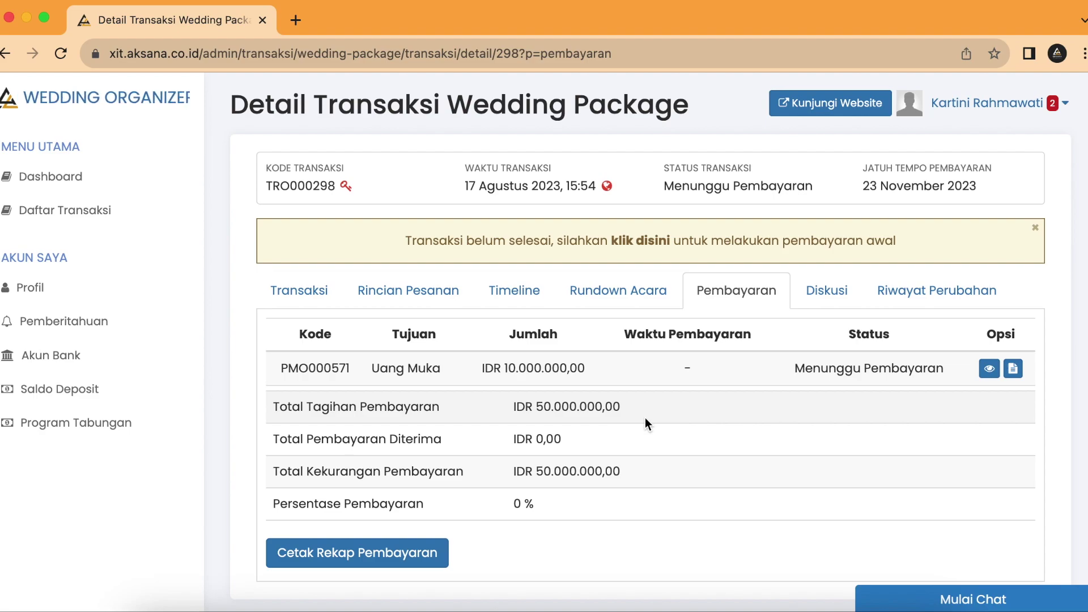
# Step: Open down payment PMO000571's details and proceed to its transfer payment page
pyautogui.moveTo(366, 368); pyautogui.dragTo(451, 370)
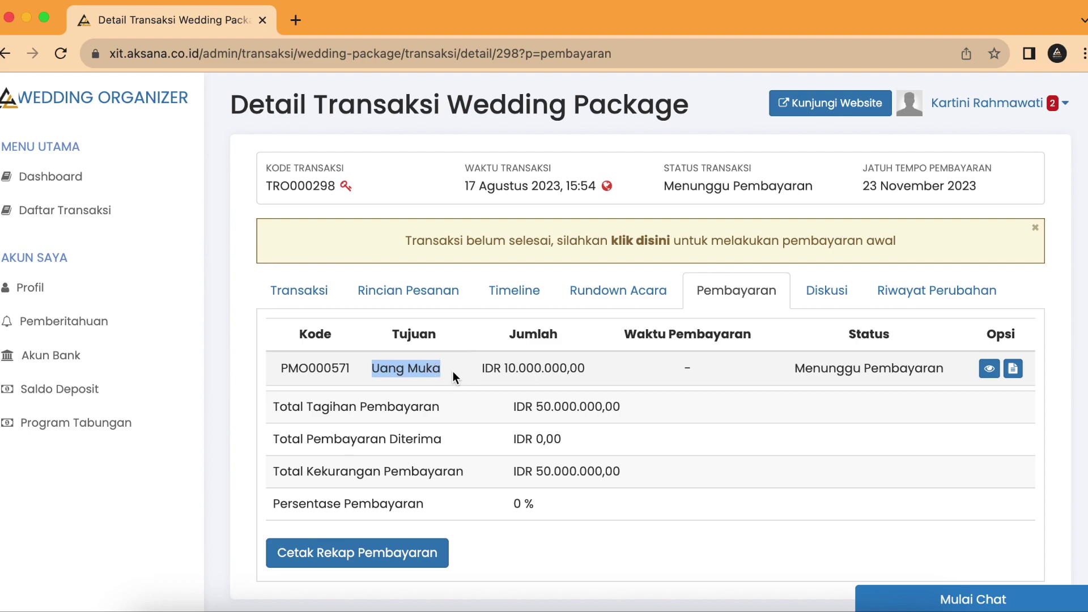
pyautogui.click(450, 368)
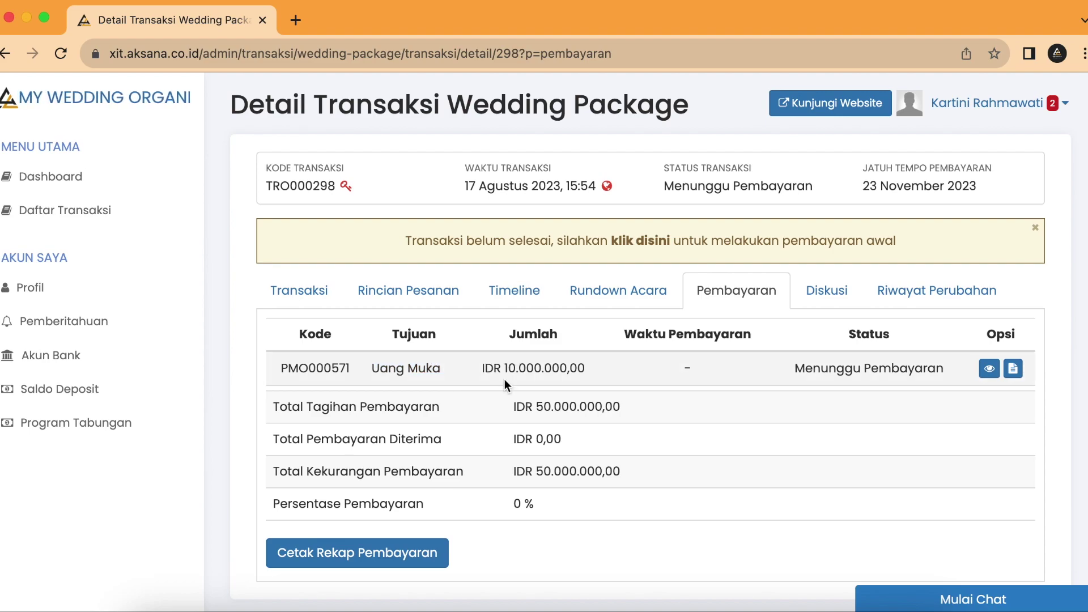
pyautogui.click(989, 372)
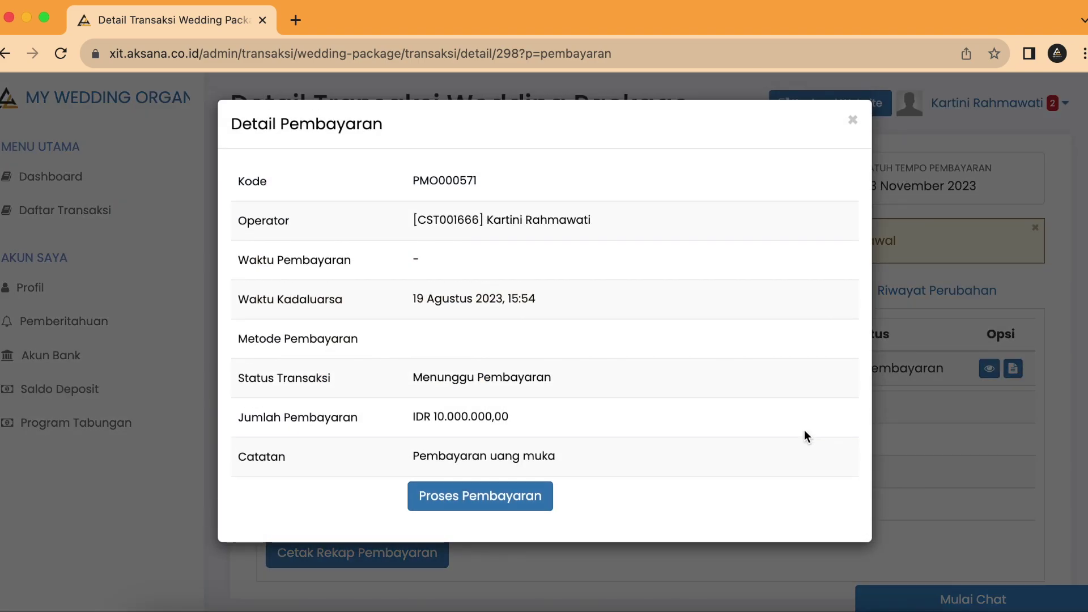
pyautogui.click(513, 506)
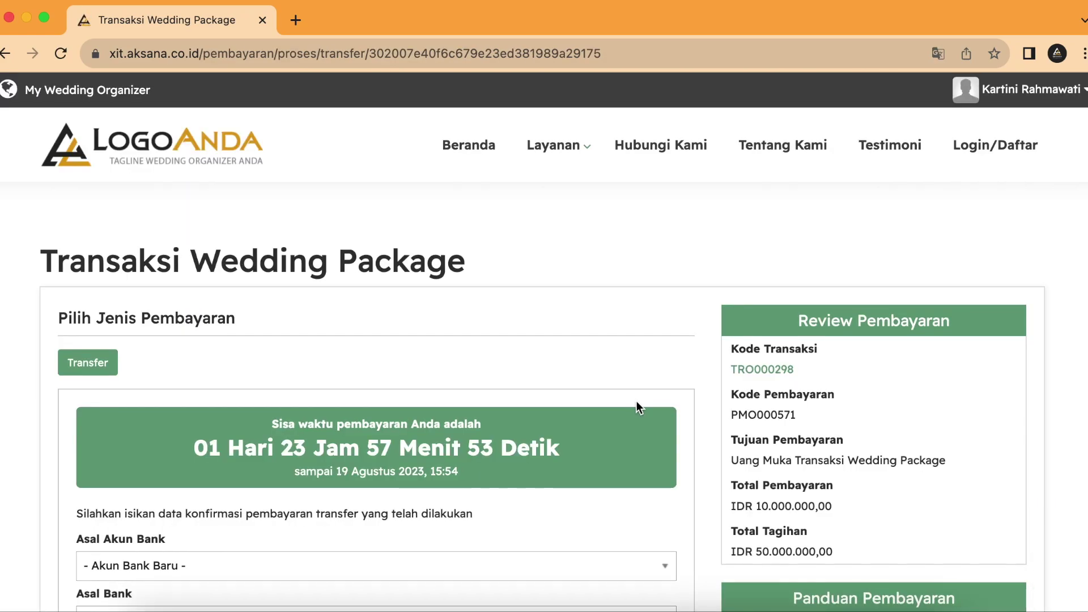
# Step: Choose Mandiri as the sending bank and enter the sender's account number
pyautogui.scroll(-5, 233, 280)
pyautogui.scroll(2, 226, 395)
pyautogui.scroll(-5, 226, 395)
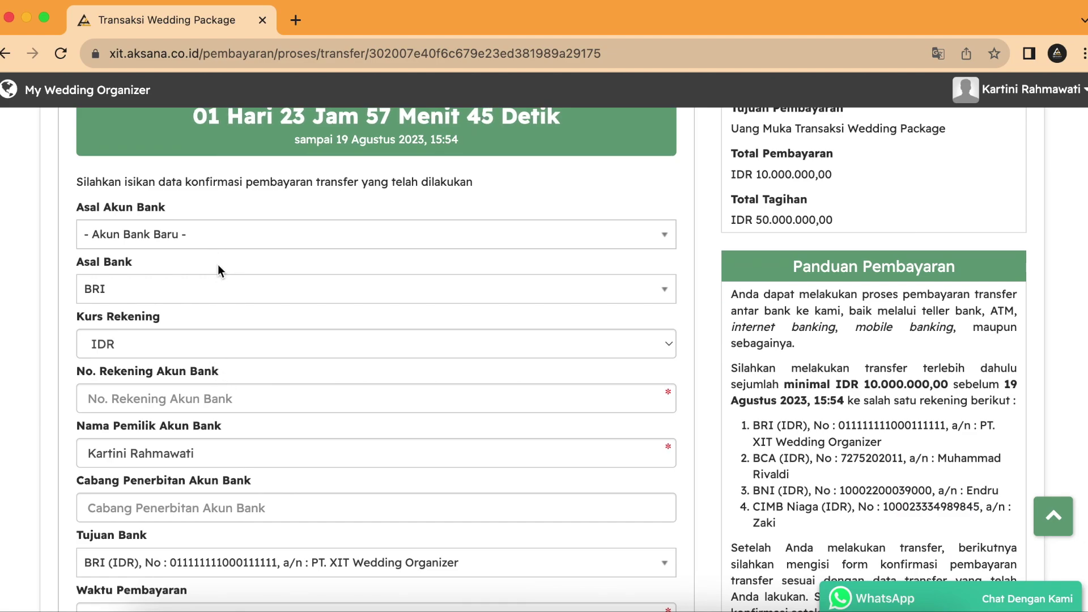
pyautogui.scroll(-1, 218, 270)
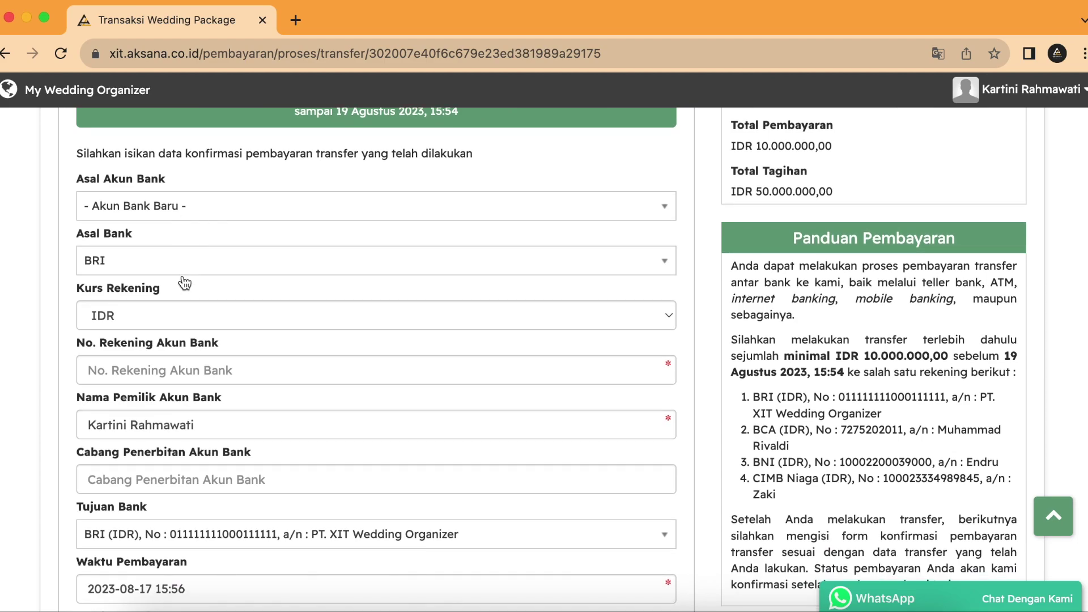
pyautogui.click(175, 257)
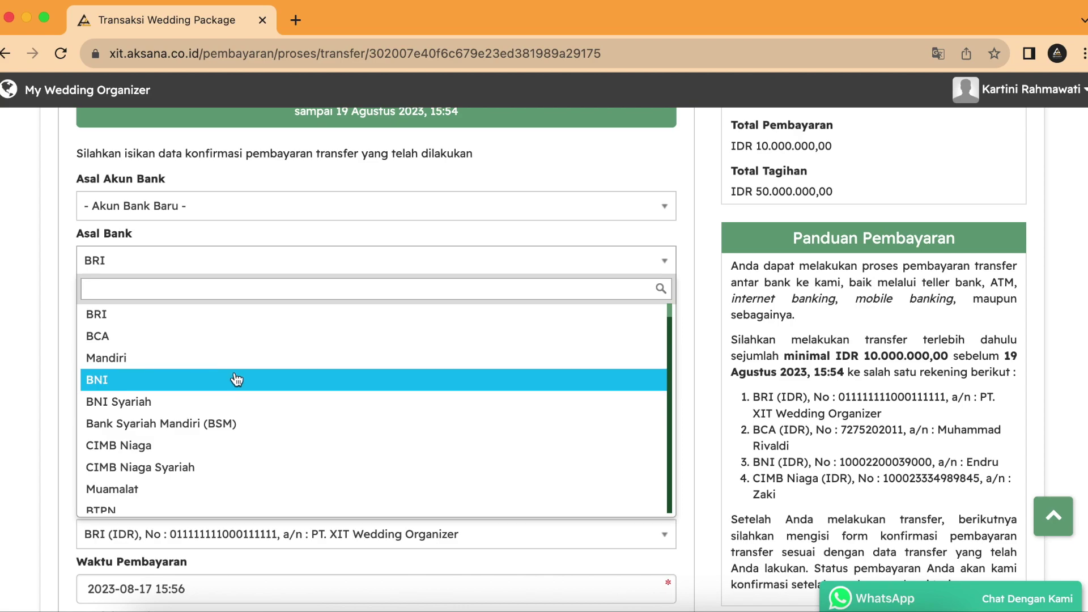
pyautogui.click(178, 358)
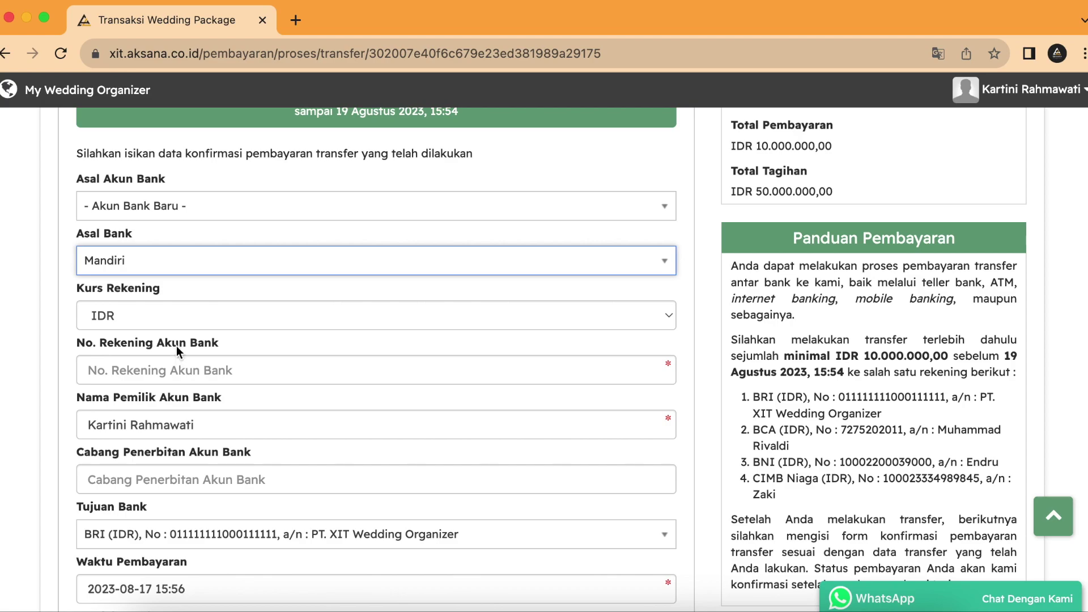
pyautogui.click(178, 368)
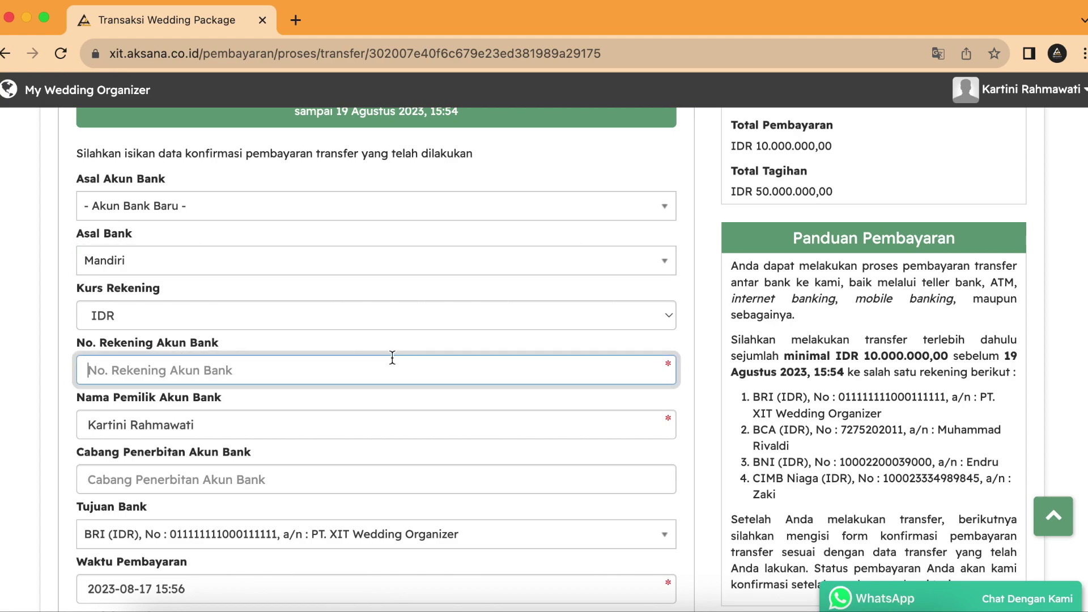
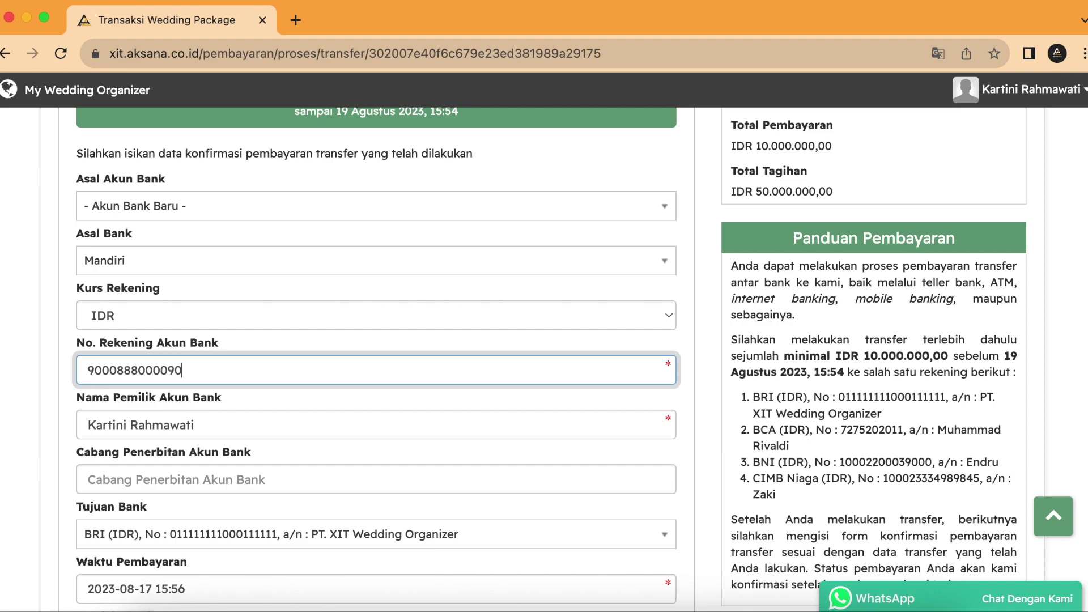
# Step: Enter issuing branch Jakarta, keep BRI as destination bank, and check the IDR 10000000 amount
pyautogui.scroll(-2, 389, 356)
pyautogui.click(277, 426)
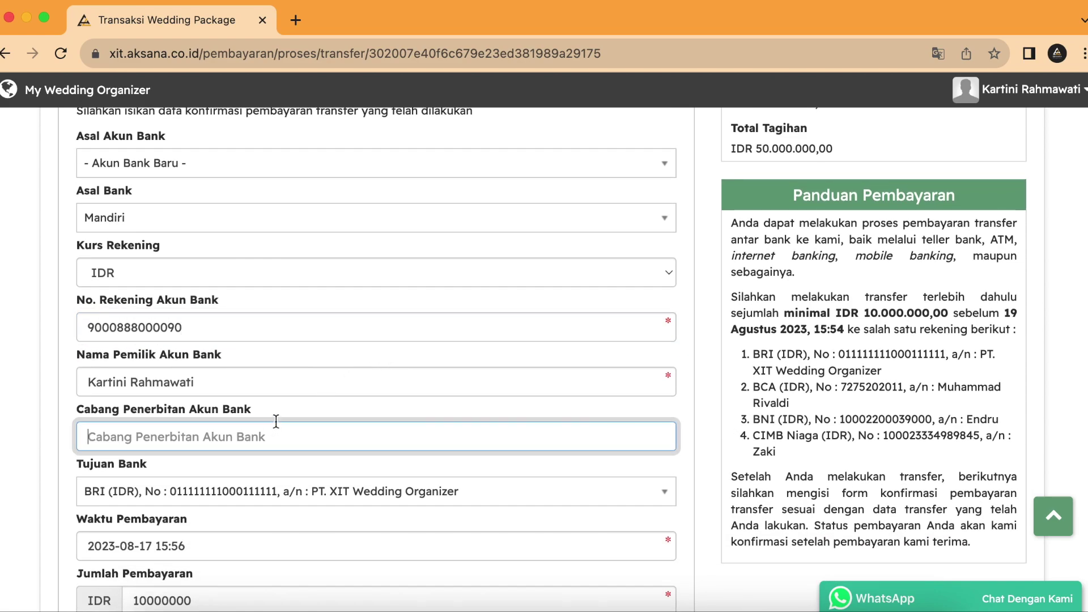
pyautogui.write('Jakarta')
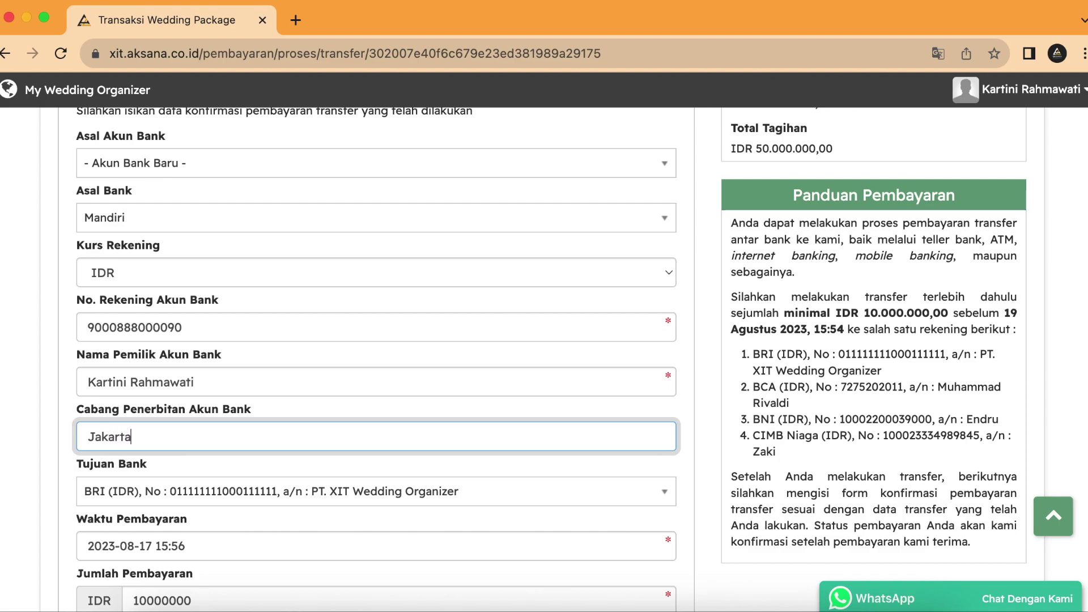
pyautogui.scroll(-5, 425, 342)
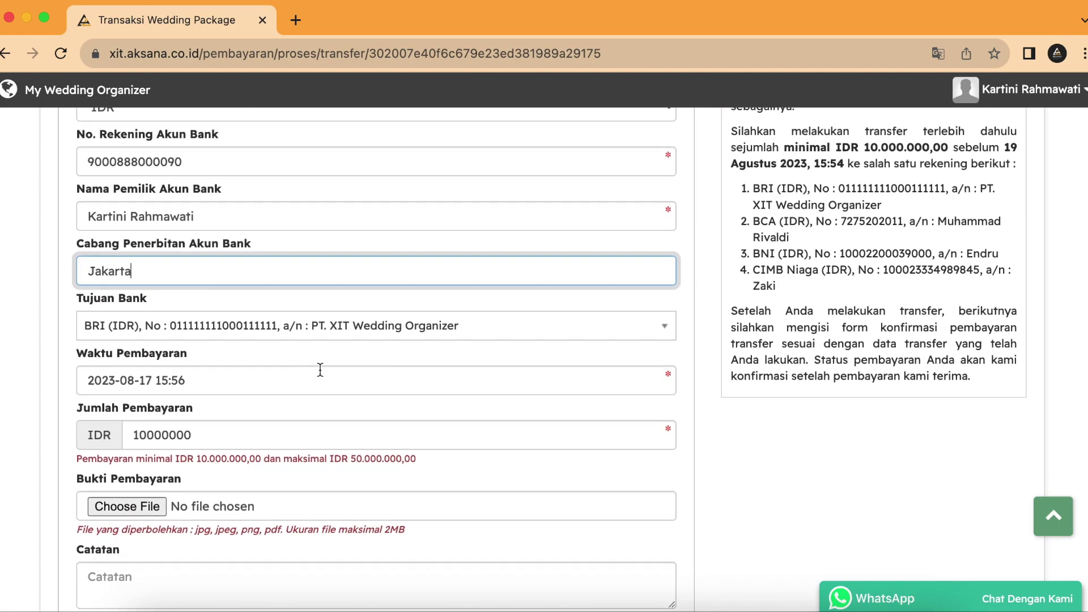
pyautogui.click(282, 326)
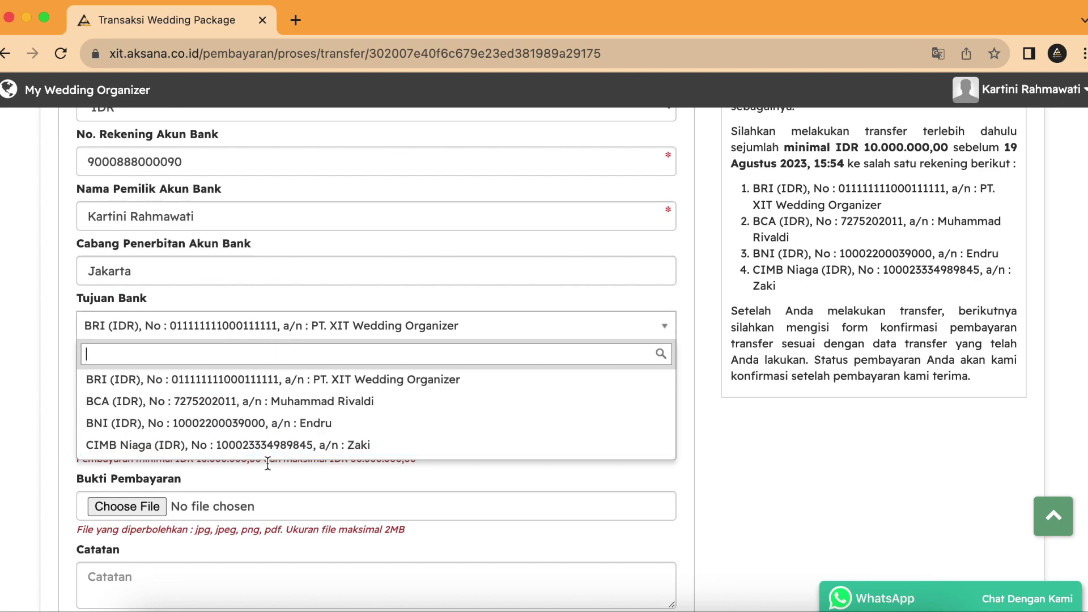
pyautogui.click(240, 379)
pyautogui.scroll(-4, 264, 332)
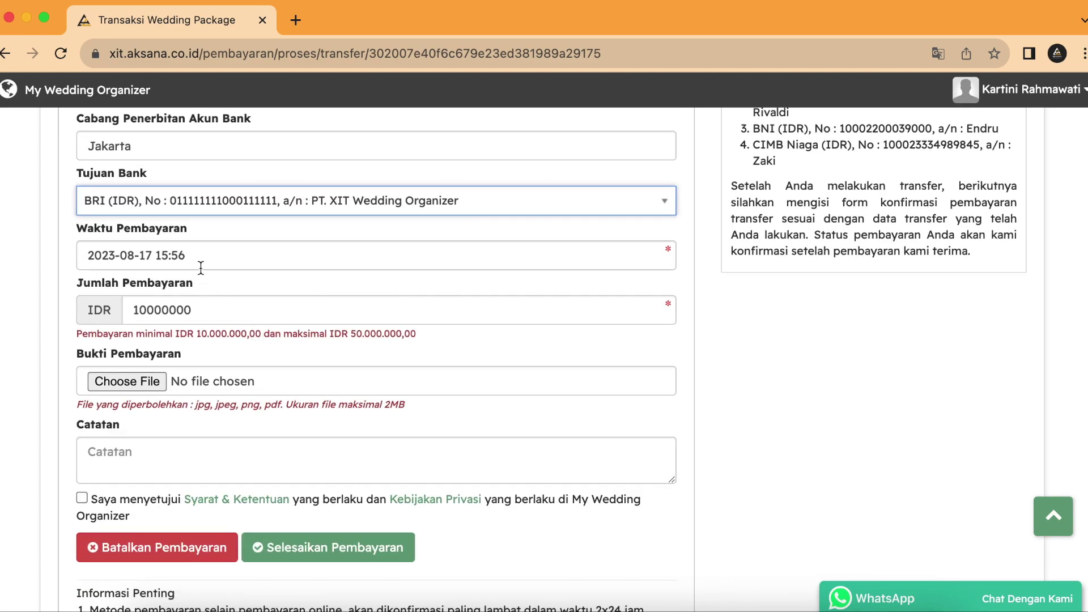
pyautogui.click(215, 312)
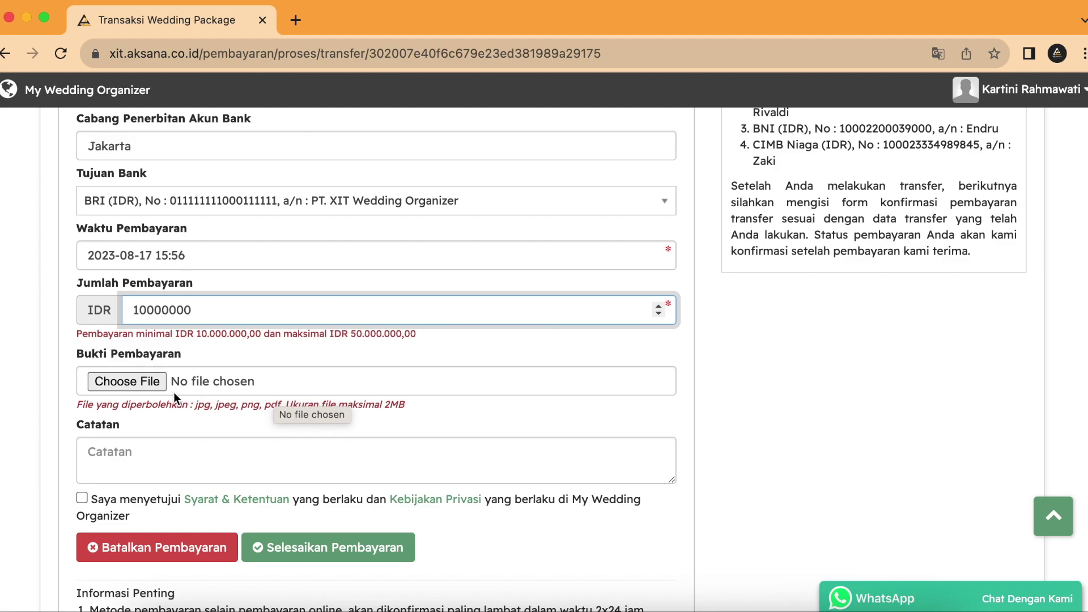
# Step: Attach Screenshot 2023-08-16 at 11.11.45.png as proof, accept the terms, and submit
pyautogui.click(153, 385)
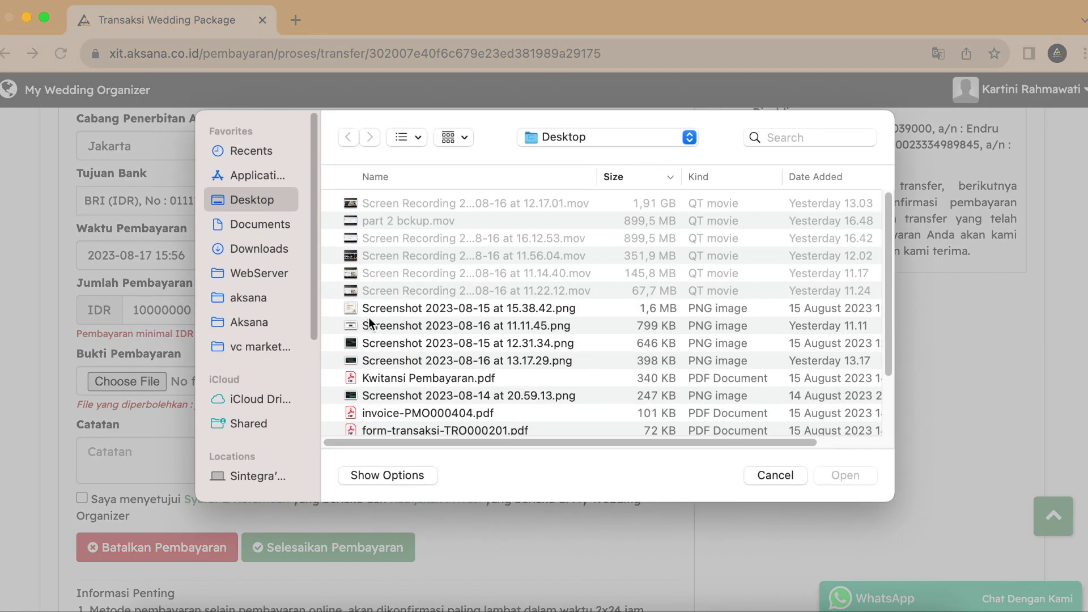
pyautogui.click(384, 309)
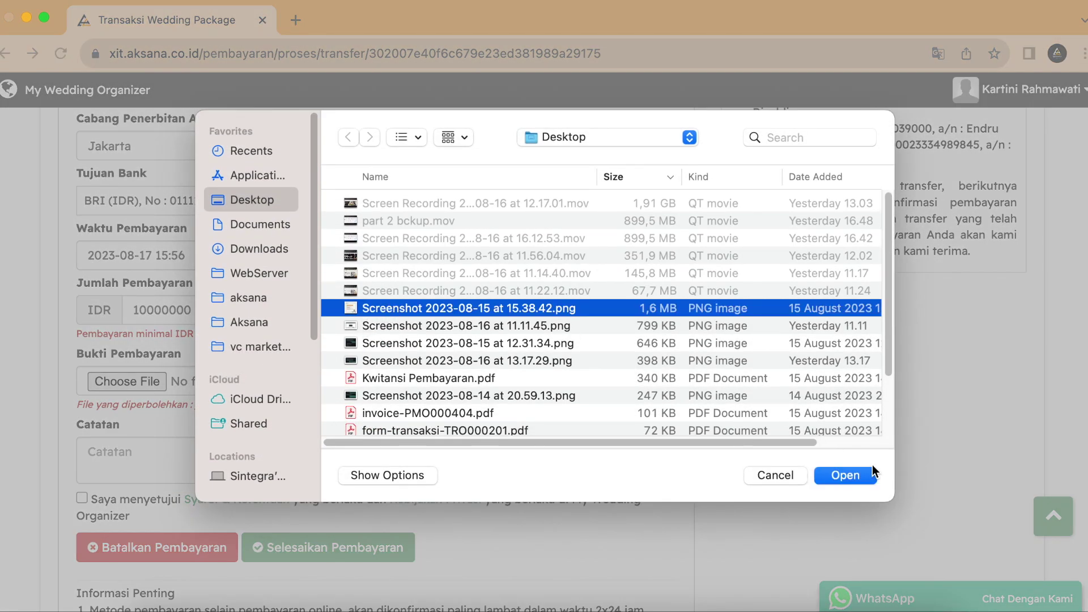
pyautogui.click(642, 327)
pyautogui.click(830, 475)
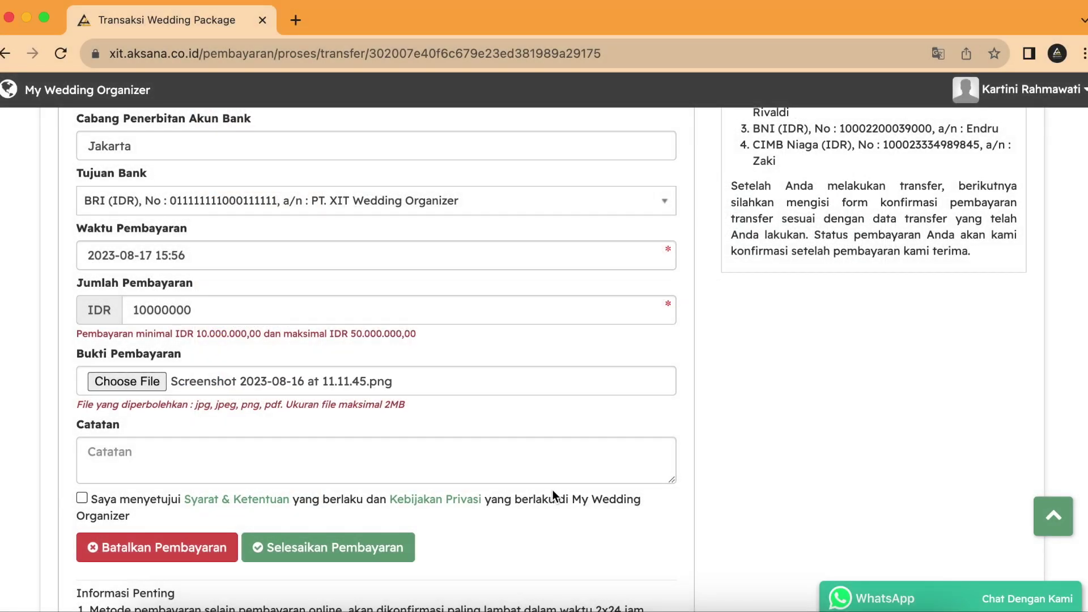
pyautogui.scroll(-3, 283, 456)
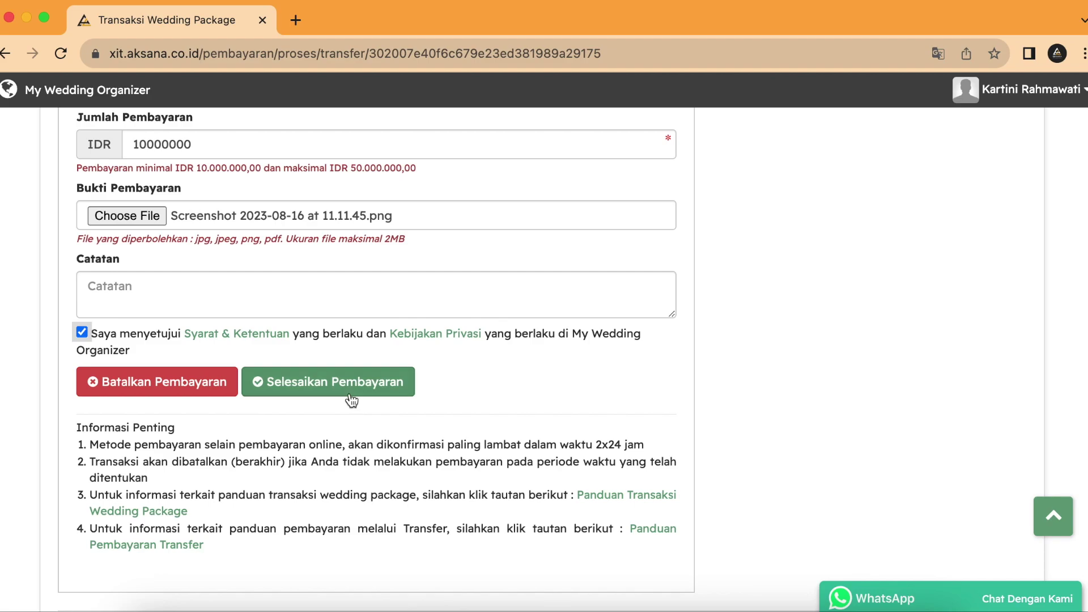
pyautogui.click(601, 388)
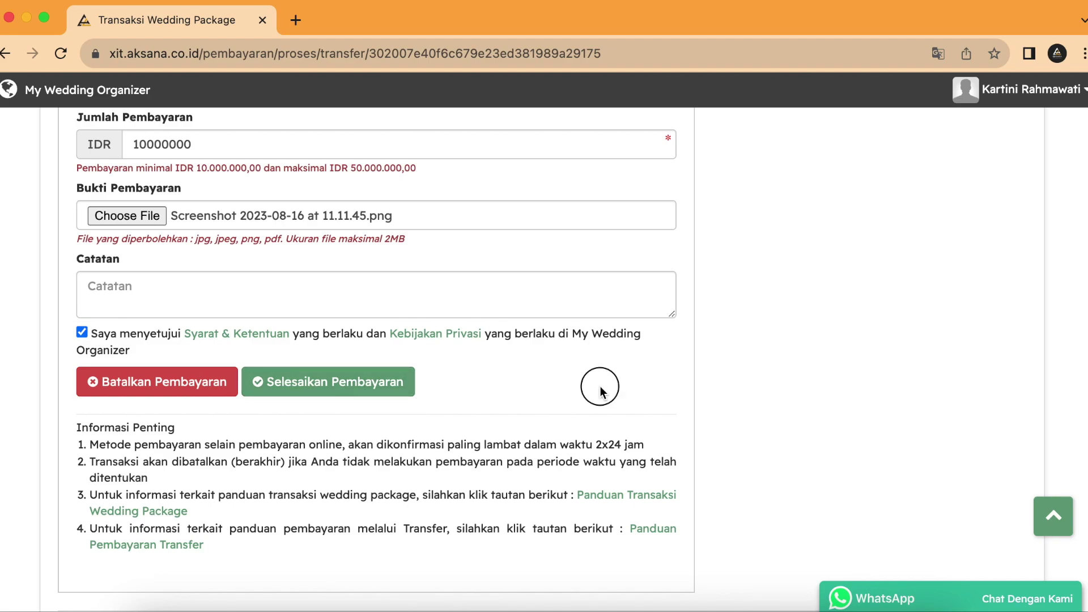
pyautogui.click(394, 383)
# Step: Confirm the payment submission and close its details, leaving PMO000571 as Menunggu Konfirmasi
pyautogui.click(798, 203)
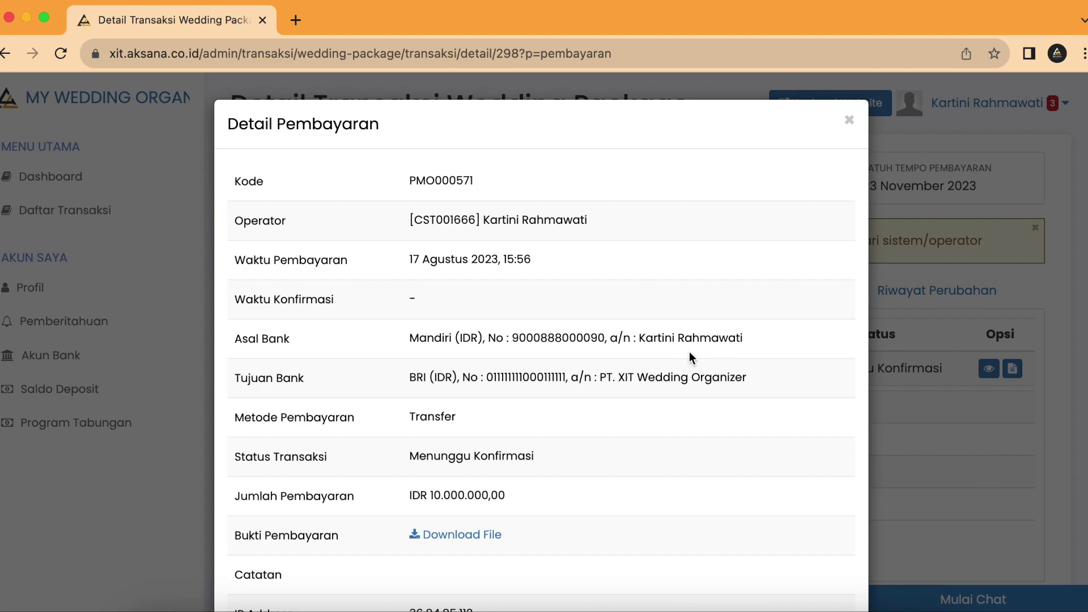
pyautogui.scroll(-4, 719, 295)
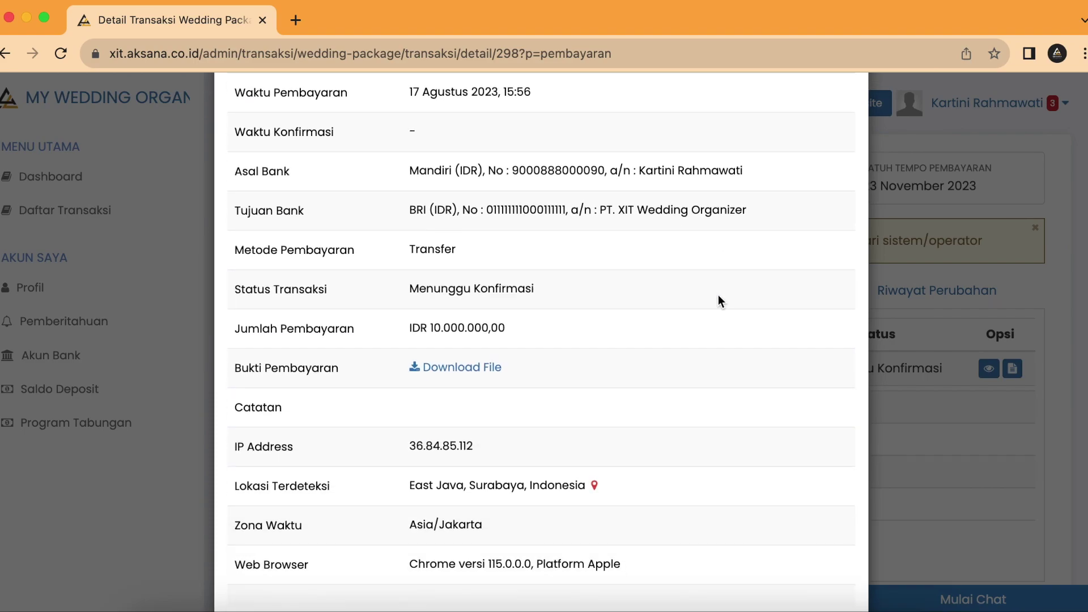
pyautogui.scroll(4, 720, 291)
pyautogui.click(849, 120)
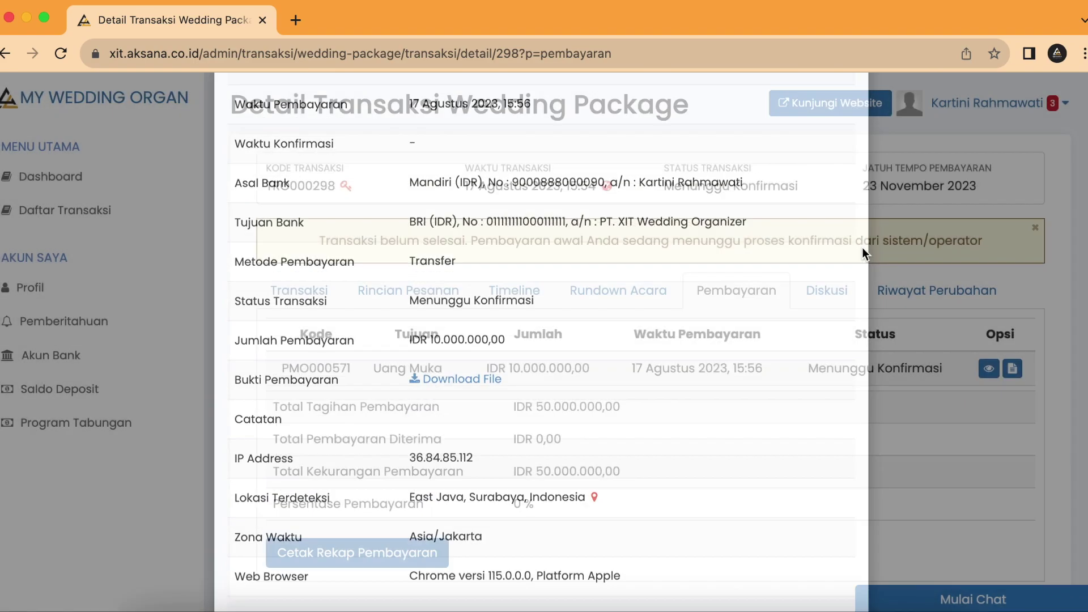
pyautogui.moveTo(814, 367); pyautogui.dragTo(947, 367)
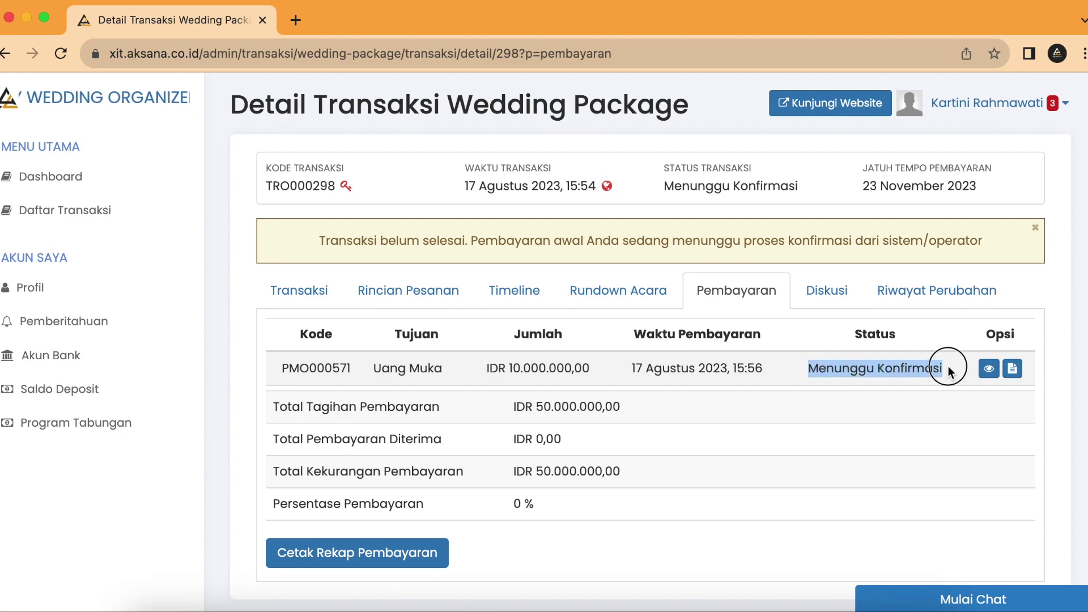
# Step: Log the customer out to the Login Sistem page
pyautogui.click(933, 368)
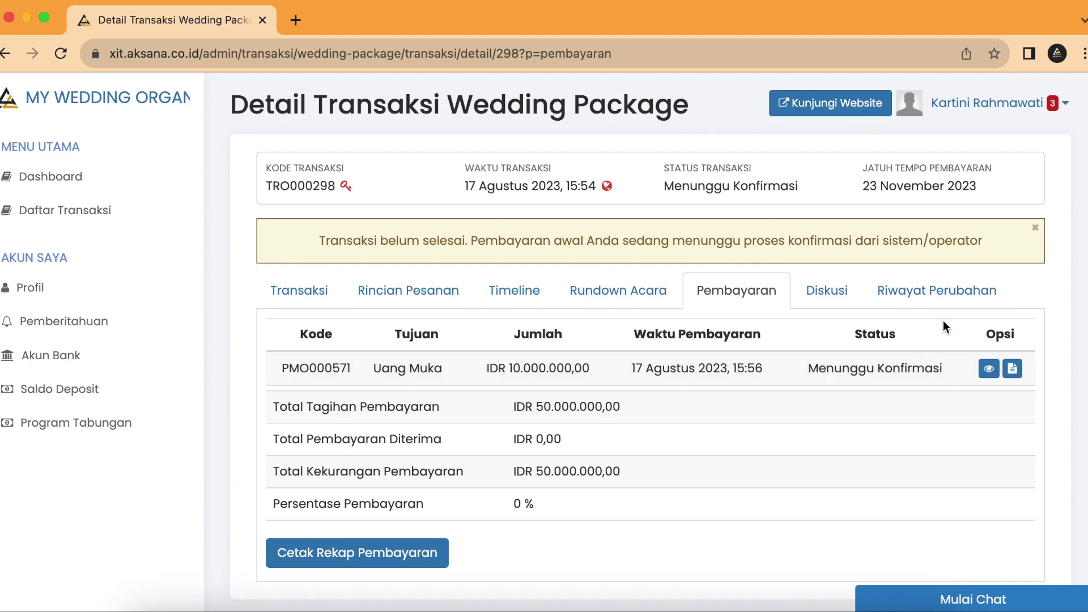
pyautogui.click(985, 110)
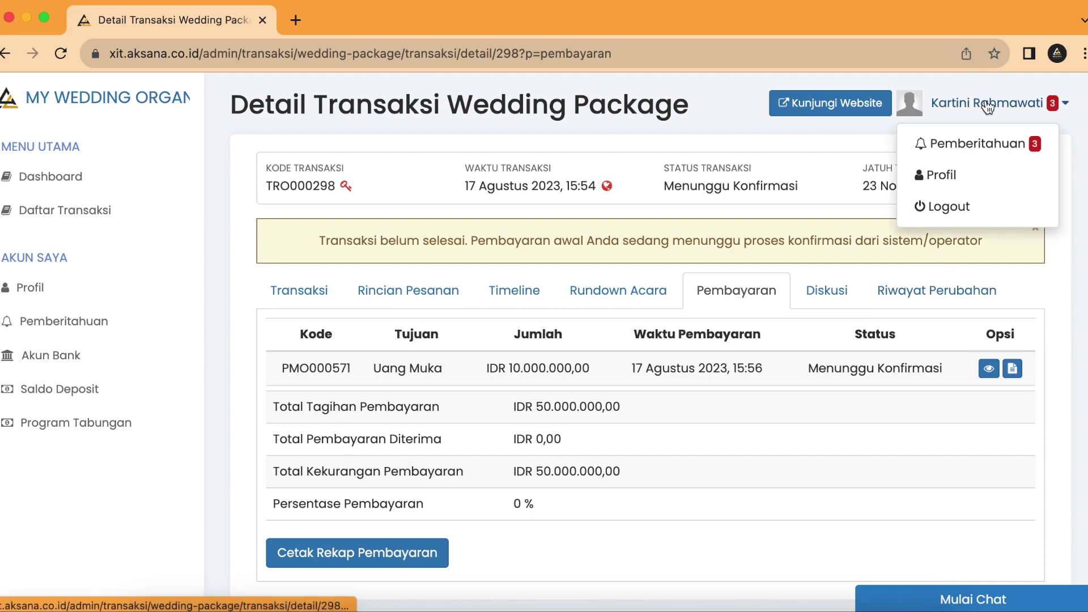
pyautogui.click(963, 211)
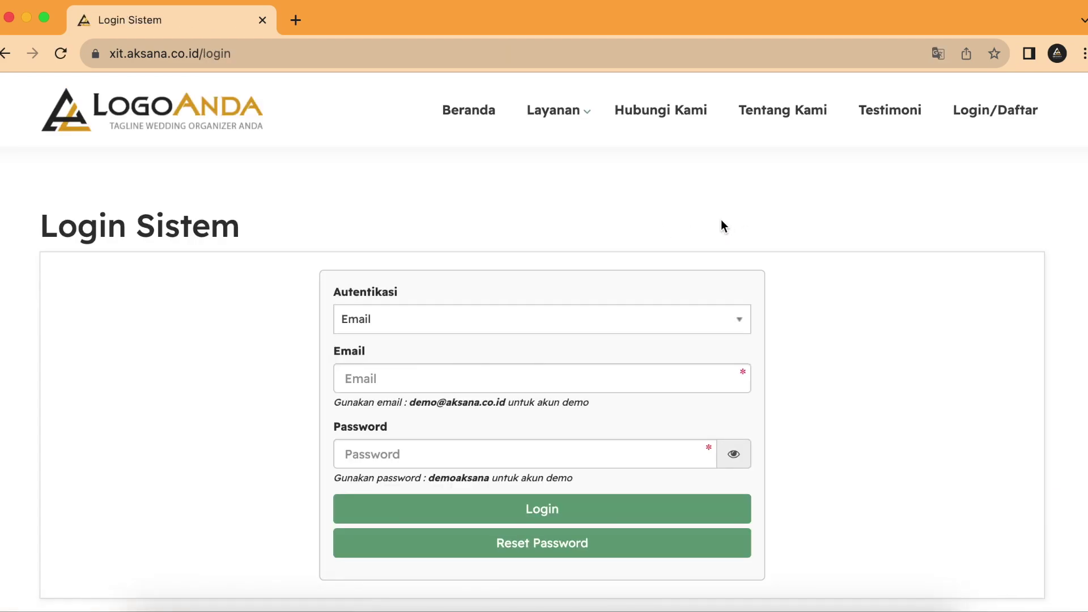
# Step: Go to the home page, dismiss the popup, and open the Wedding Package catalogue under Layanan
pyautogui.click(466, 111)
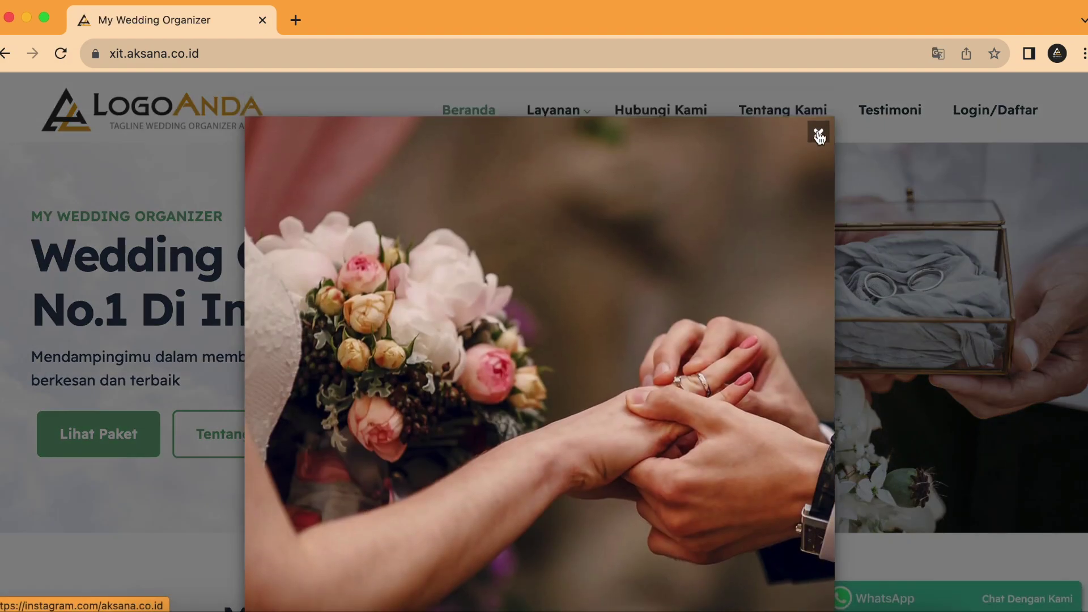
pyautogui.click(819, 135)
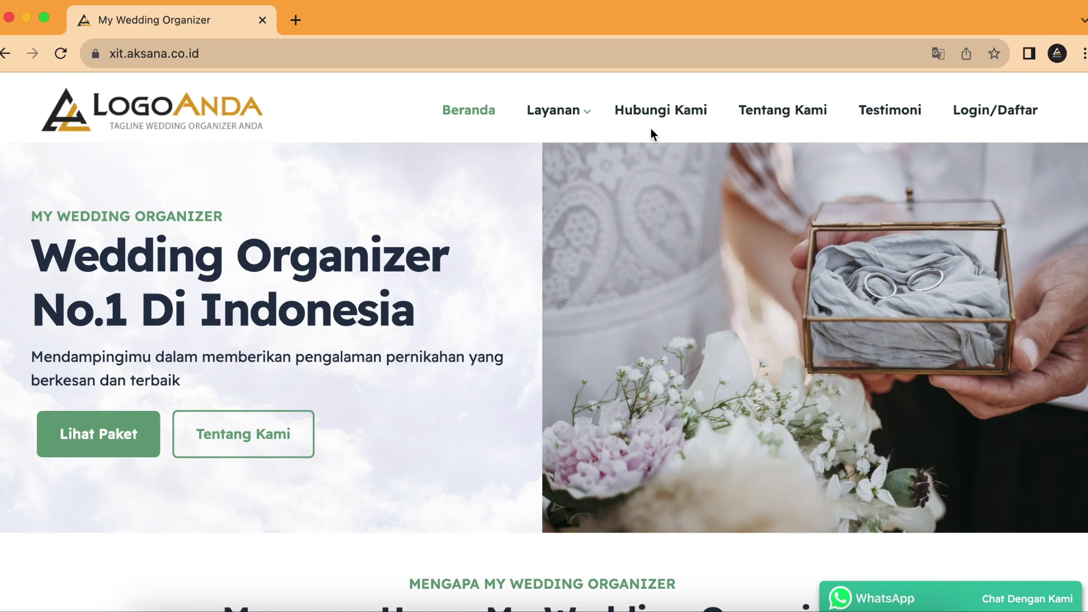
pyautogui.click(573, 115)
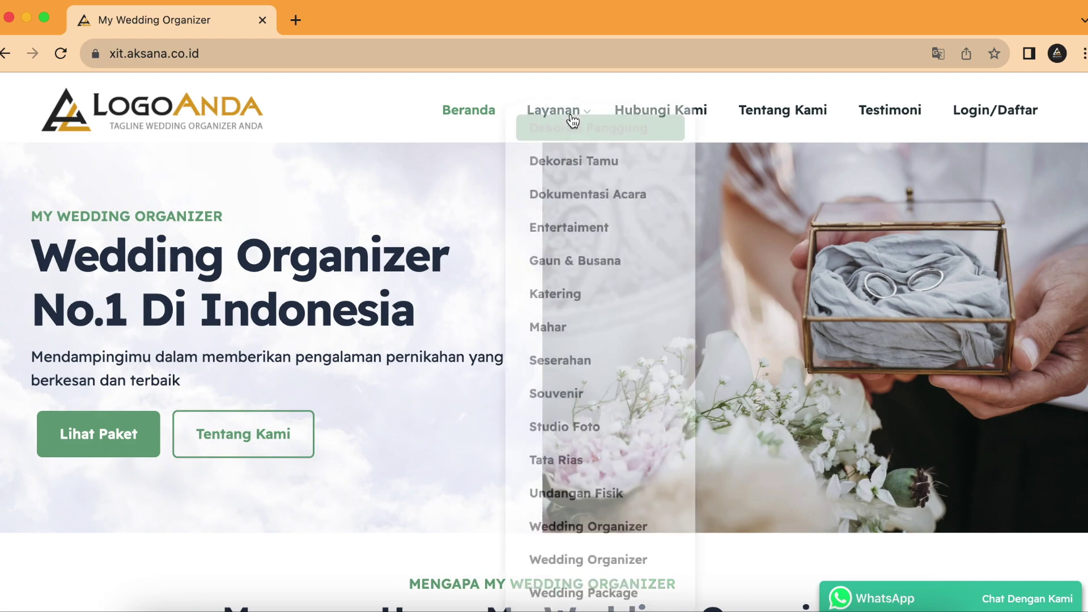
pyautogui.scroll(-2, 618, 397)
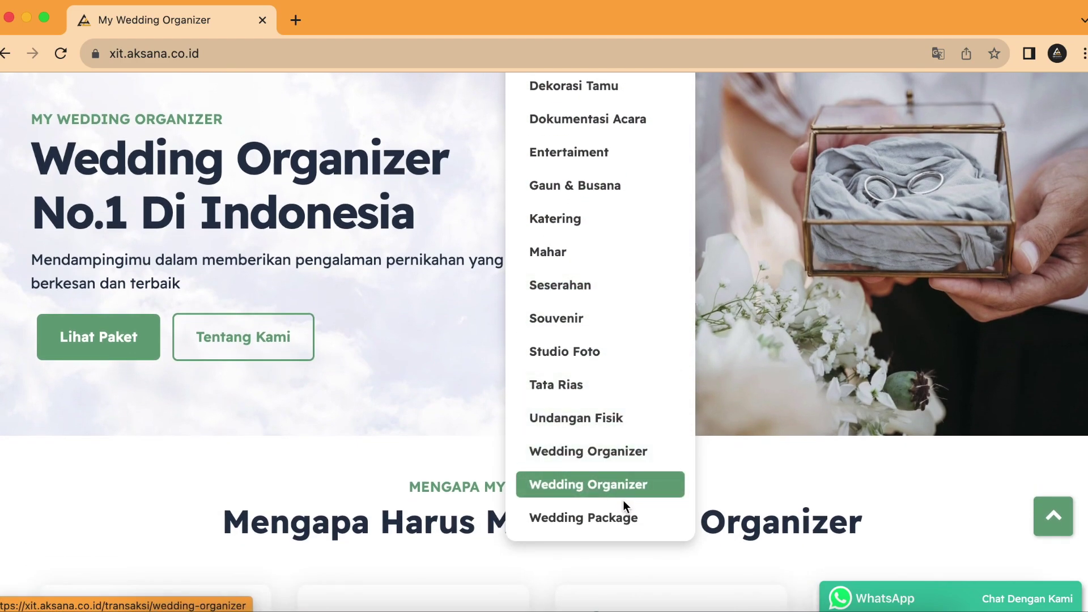
pyautogui.click(618, 517)
pyautogui.scroll(-15, 547, 424)
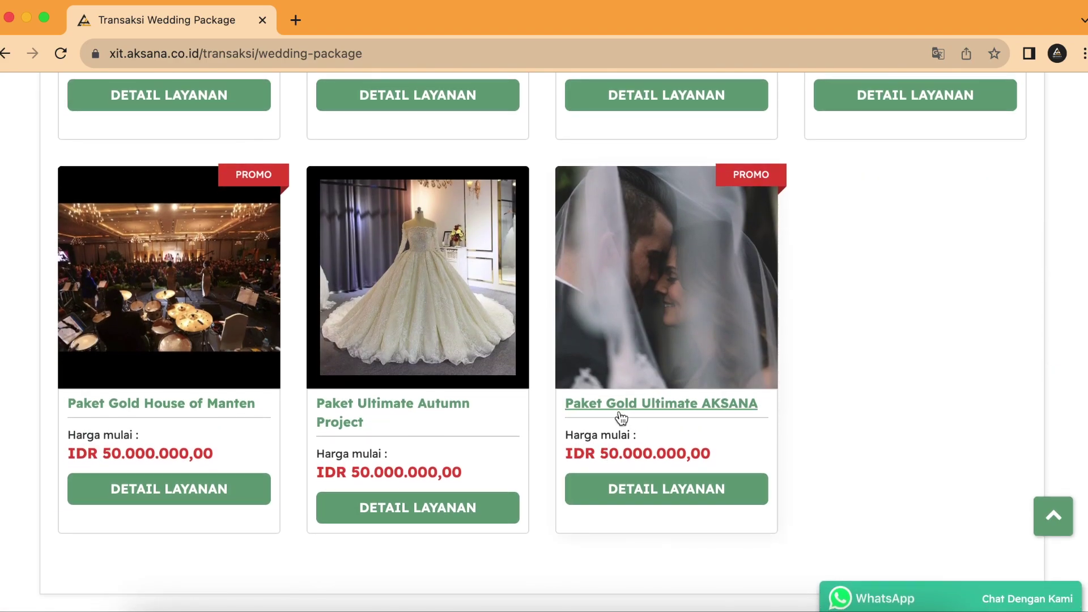
# Step: Open Paket Gold Ultimate AKSANA and set the event date to 4 November 2023
pyautogui.click(620, 413)
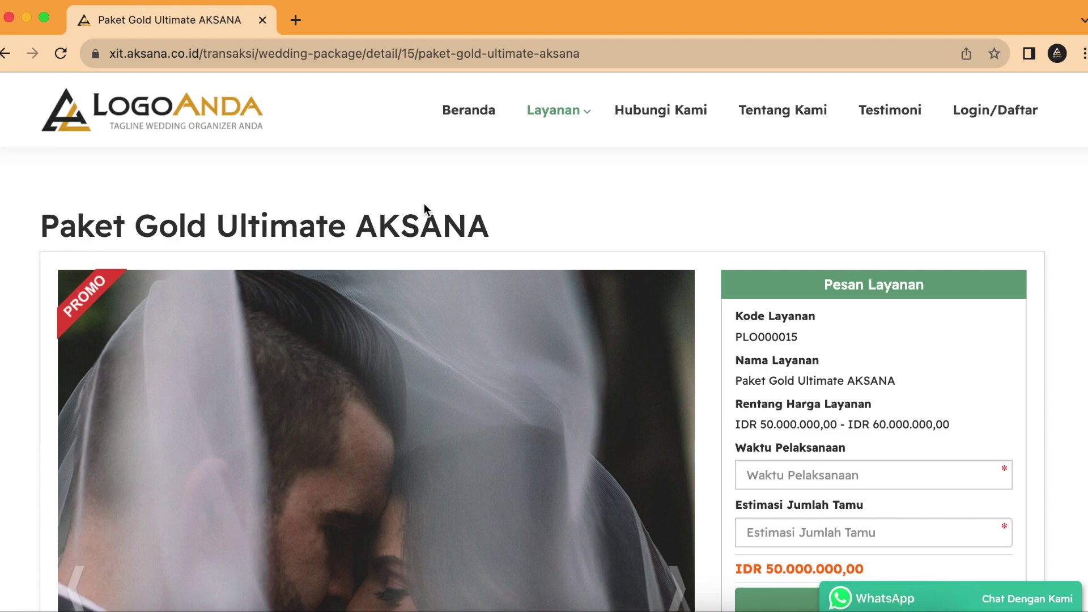
pyautogui.scroll(-5, 764, 202)
pyautogui.click(876, 316)
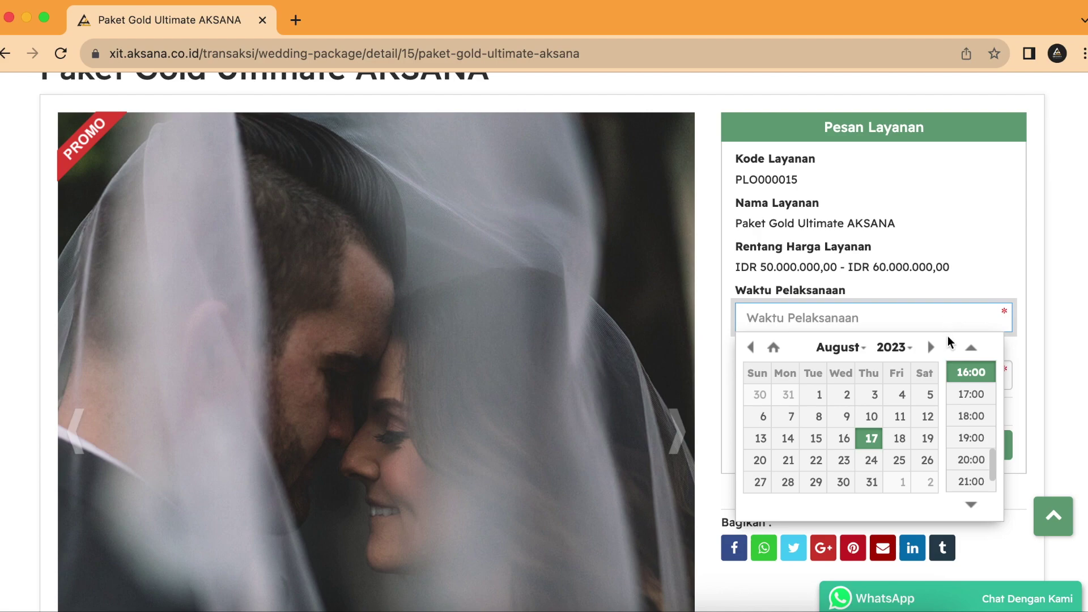
pyautogui.click(931, 347)
pyautogui.click(931, 346)
pyautogui.click(931, 347)
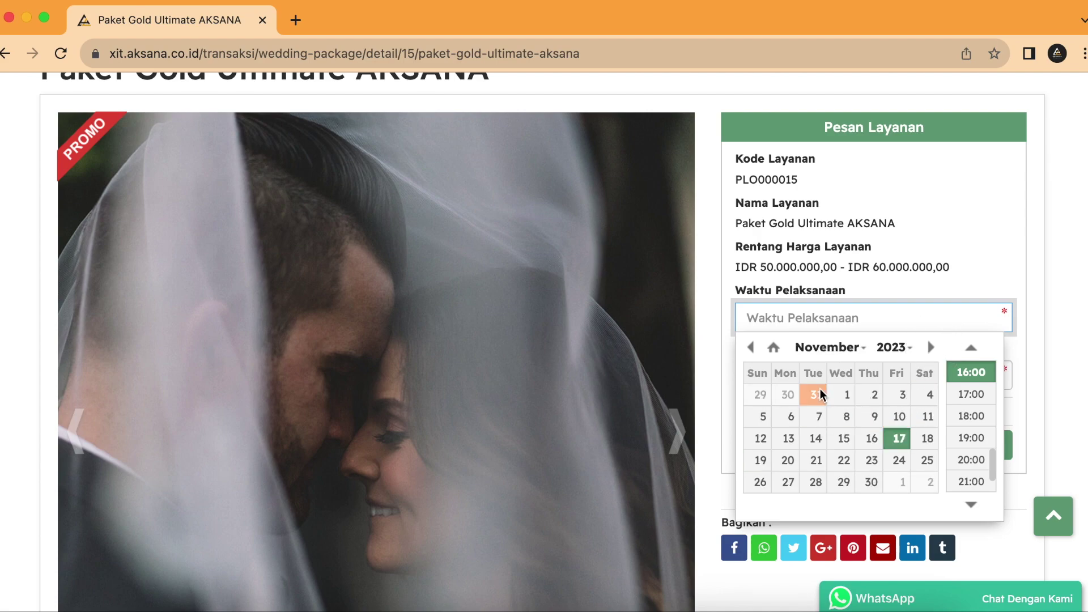
pyautogui.click(843, 395)
pyautogui.scroll(5, 970, 391)
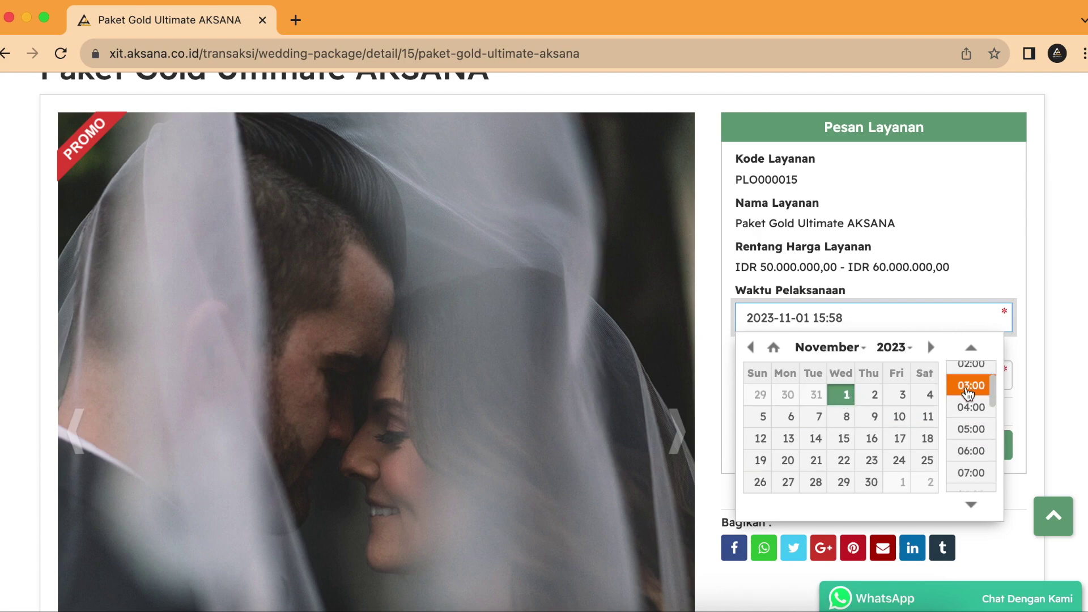
pyautogui.click(930, 394)
# Step: Set the event time to 10:00 and the estimated guest count to 600
pyautogui.scroll(1, 972, 408)
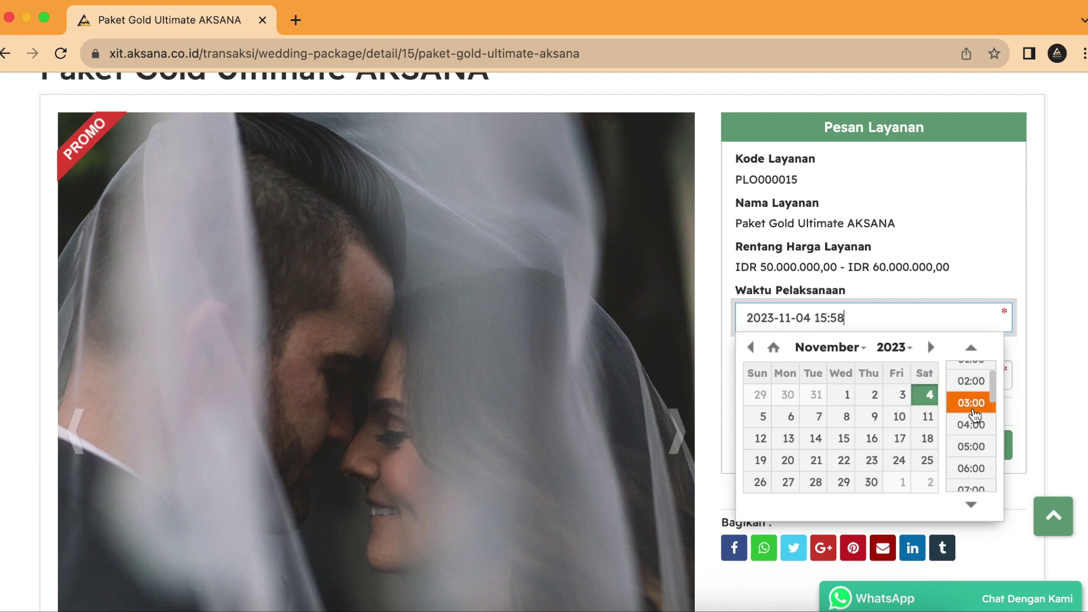
pyautogui.scroll(-3, 971, 473)
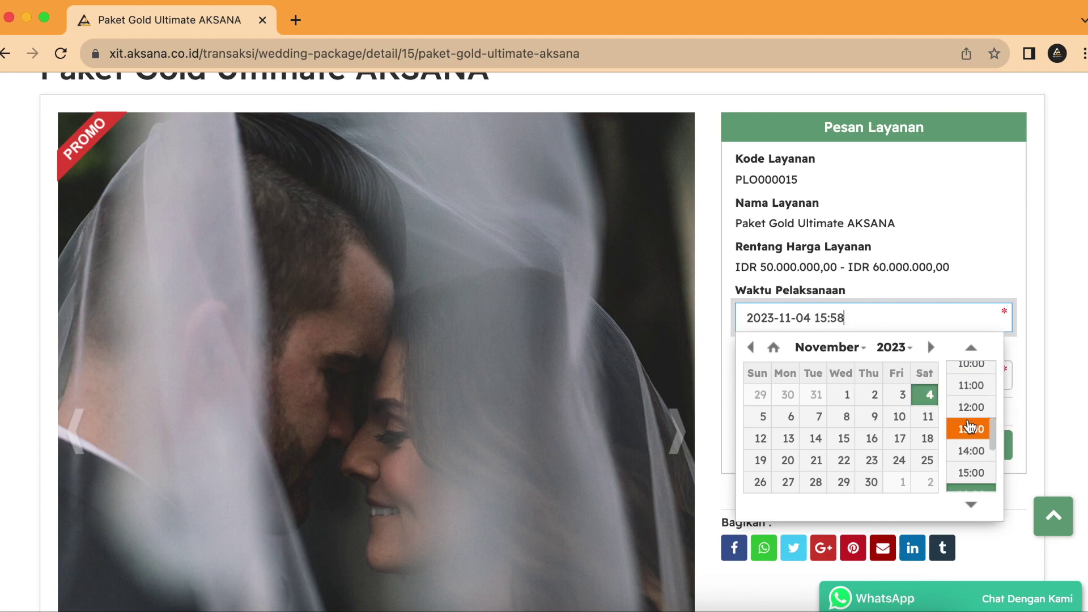
pyautogui.scroll(1, 970, 420)
pyautogui.click(971, 403)
pyautogui.click(947, 374)
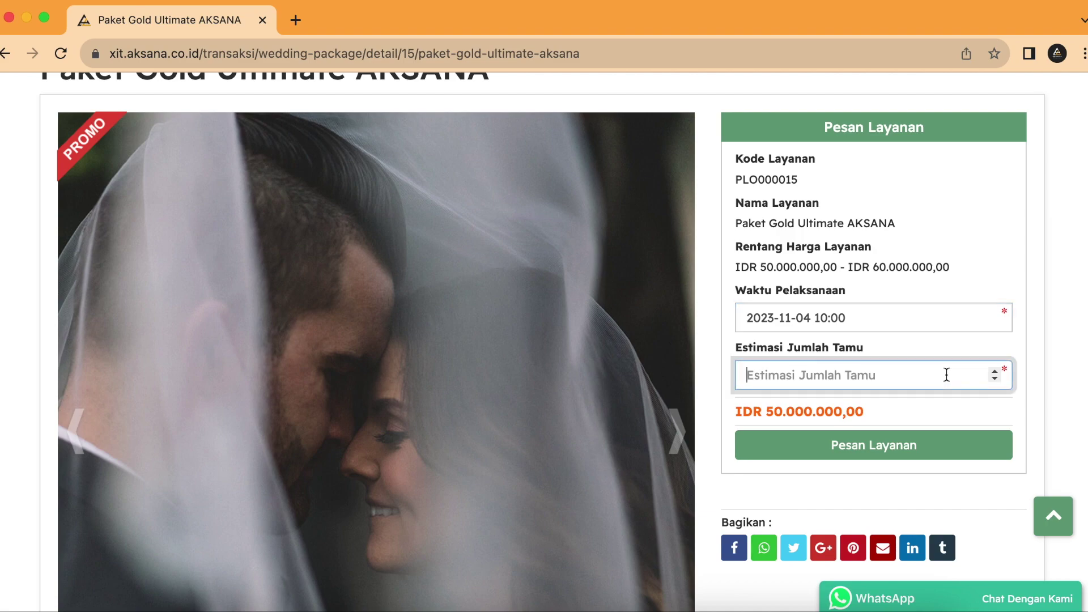
pyautogui.write('600')
# Step: Place the Paket Gold Ultimate order and attempt to save it as a quotation
pyautogui.click(954, 445)
pyautogui.click(804, 202)
pyautogui.scroll(-8, 633, 389)
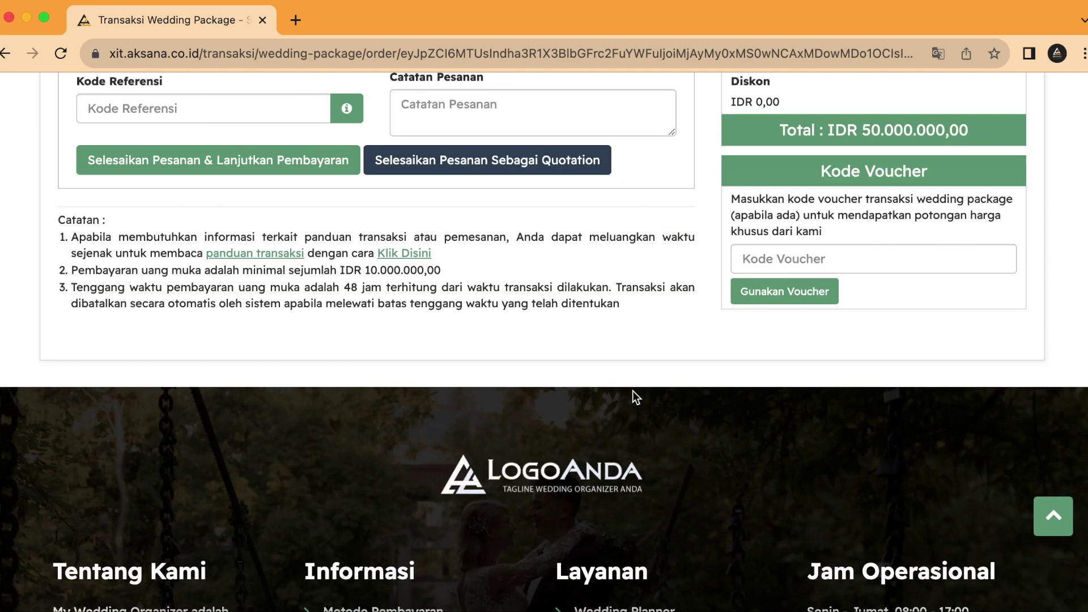
pyautogui.scroll(3, 701, 382)
pyautogui.scroll(1, 697, 388)
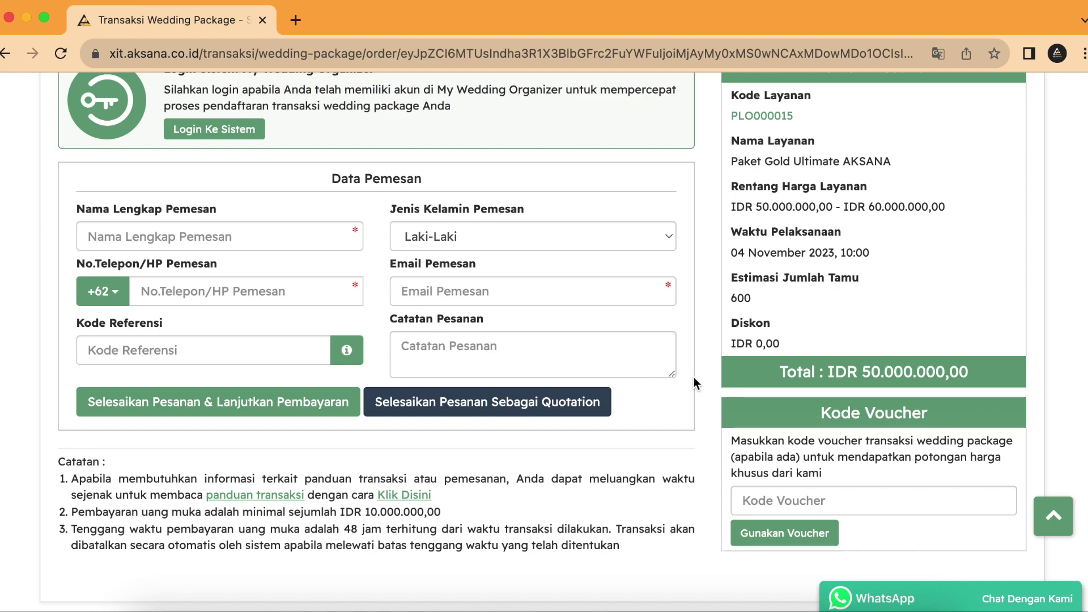
pyautogui.click(563, 406)
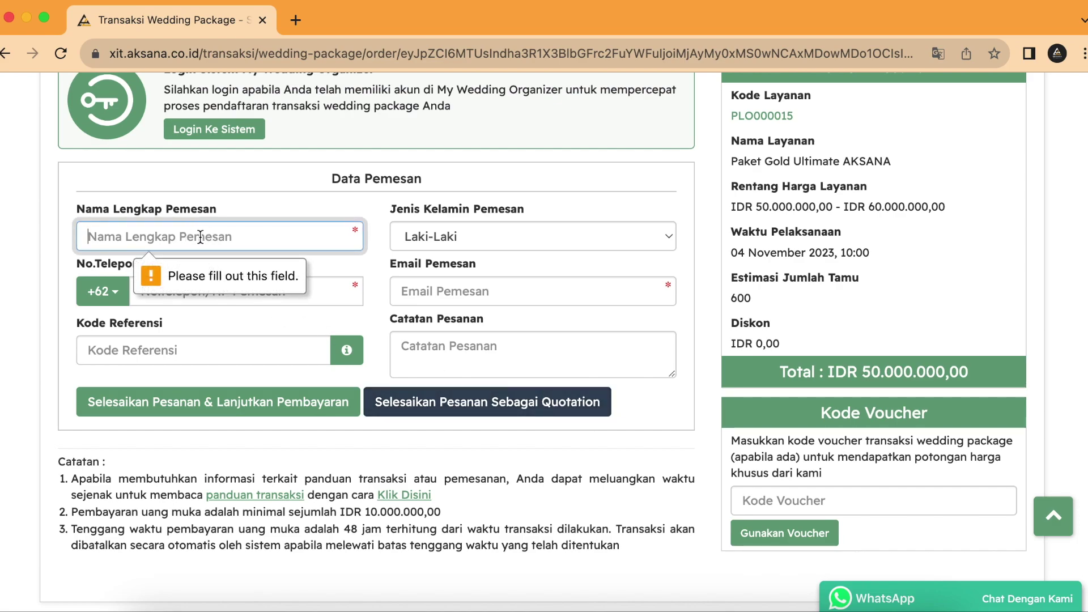
pyautogui.scroll(3, 222, 238)
pyautogui.scroll(-1, 244, 405)
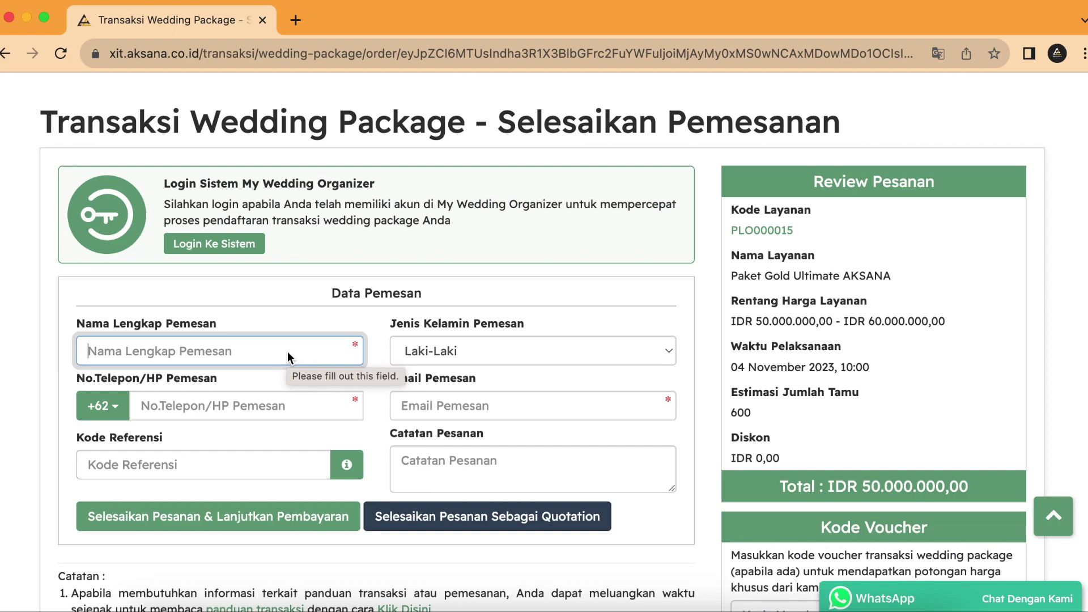
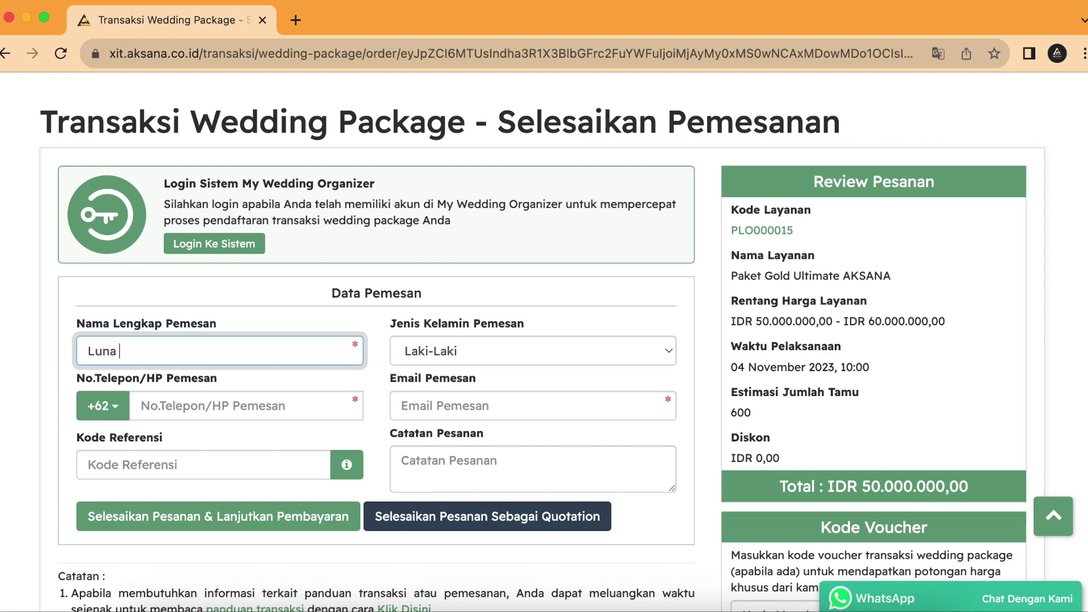
# Step: Enter the booker's full name, Perempuan gender, phone and e-mail, then save as a quotation
pyautogui.click(424, 351)
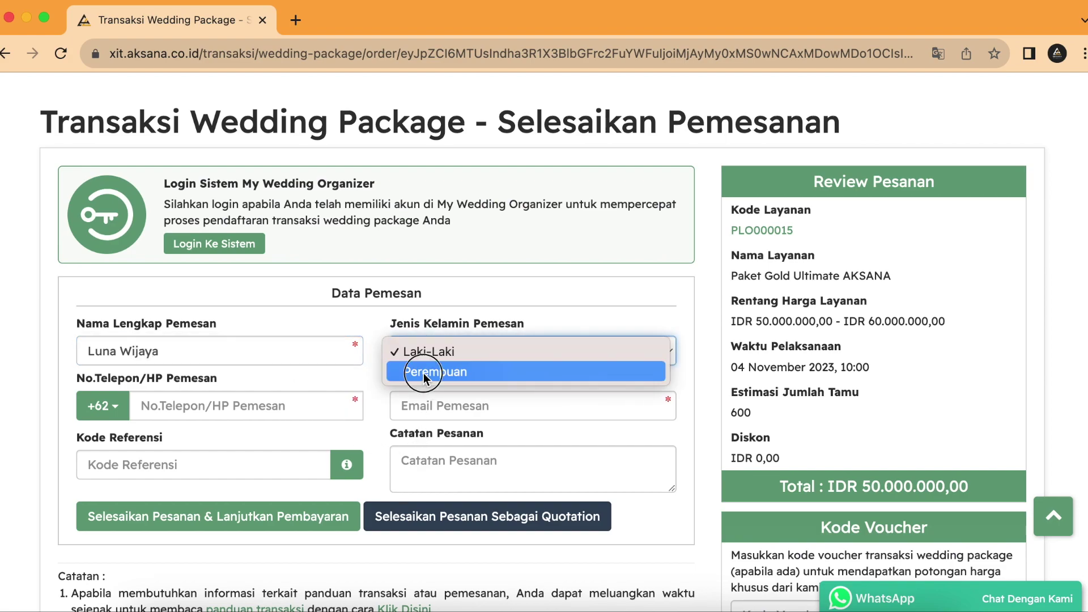
pyautogui.click(425, 369)
pyautogui.click(283, 408)
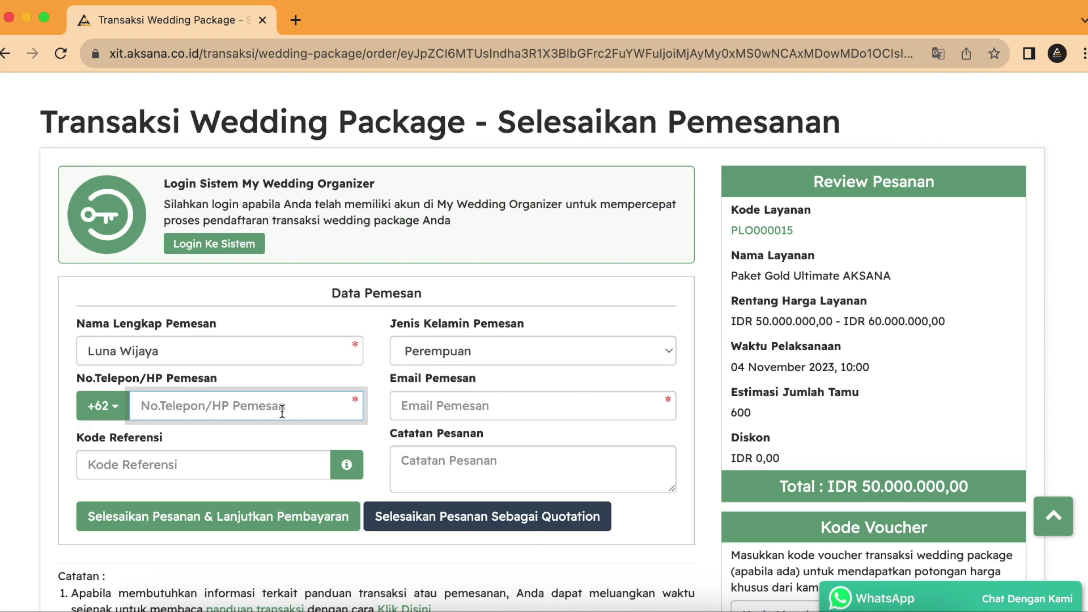
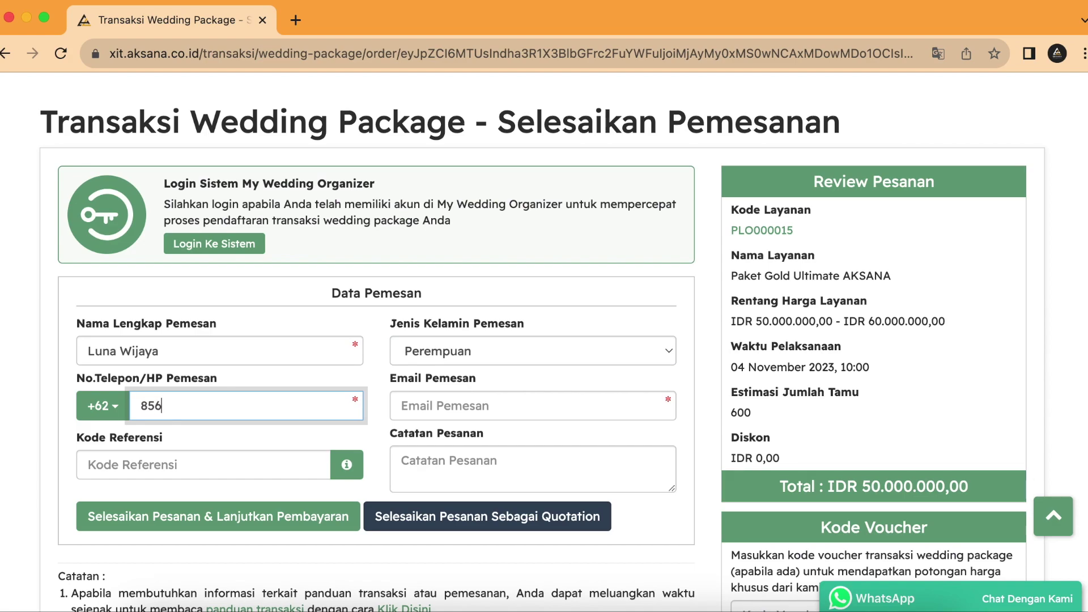
pyautogui.click(482, 406)
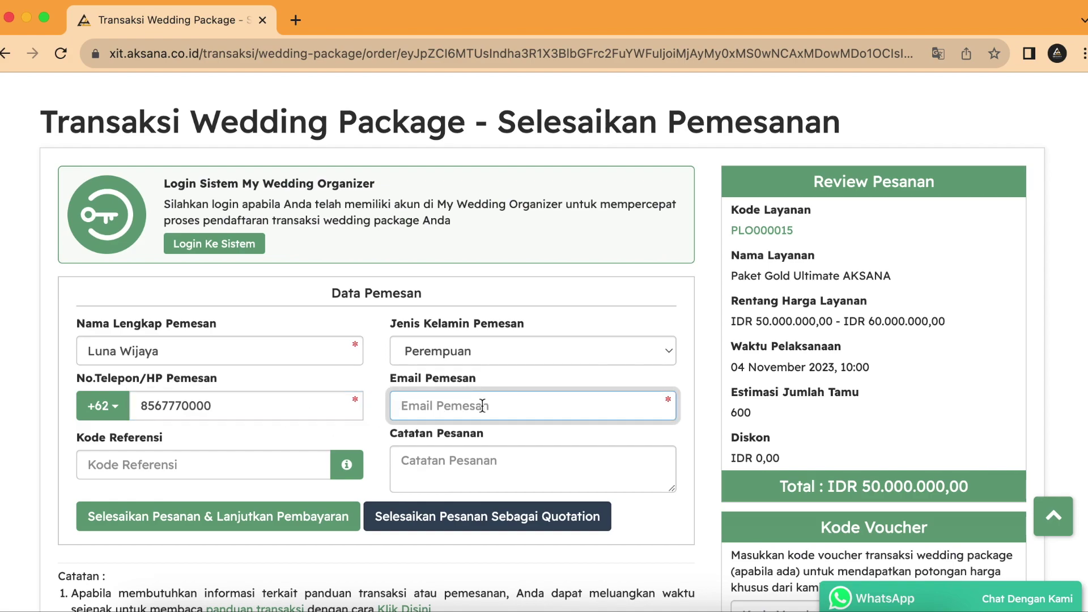
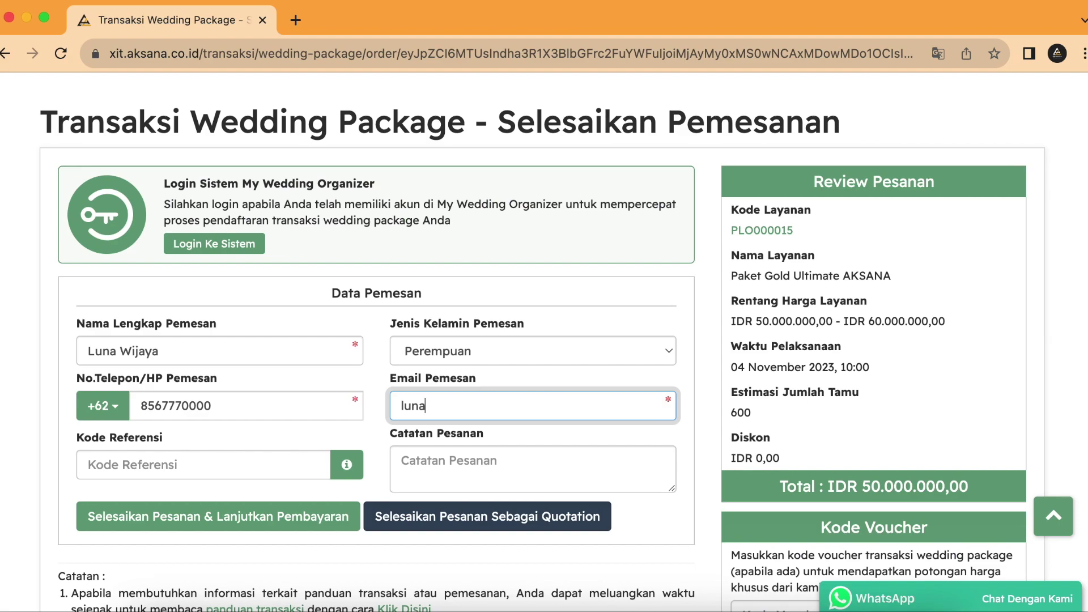
pyautogui.click(693, 446)
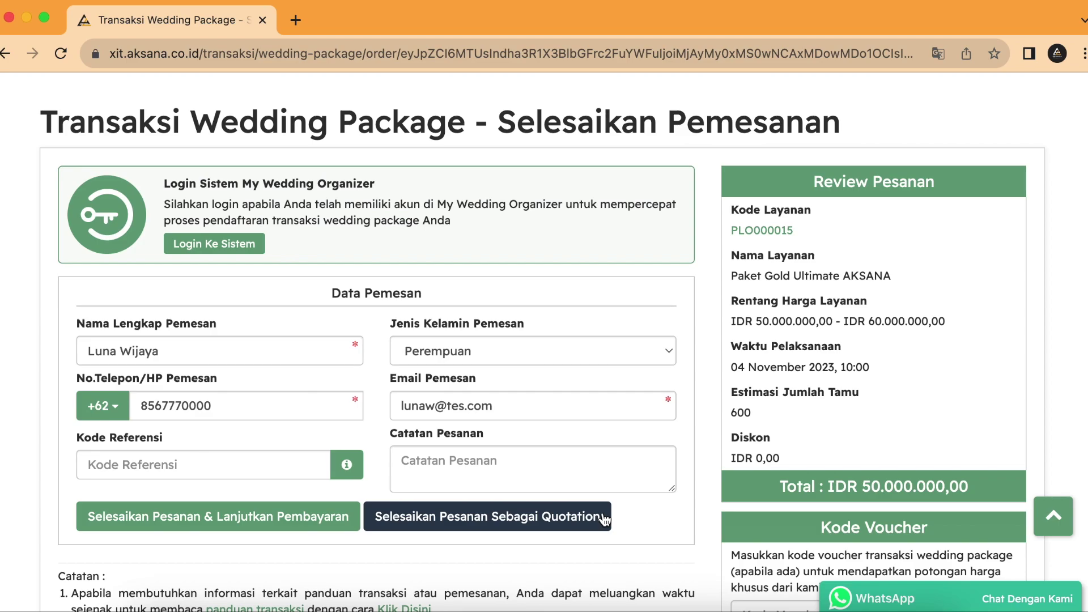
pyautogui.click(581, 521)
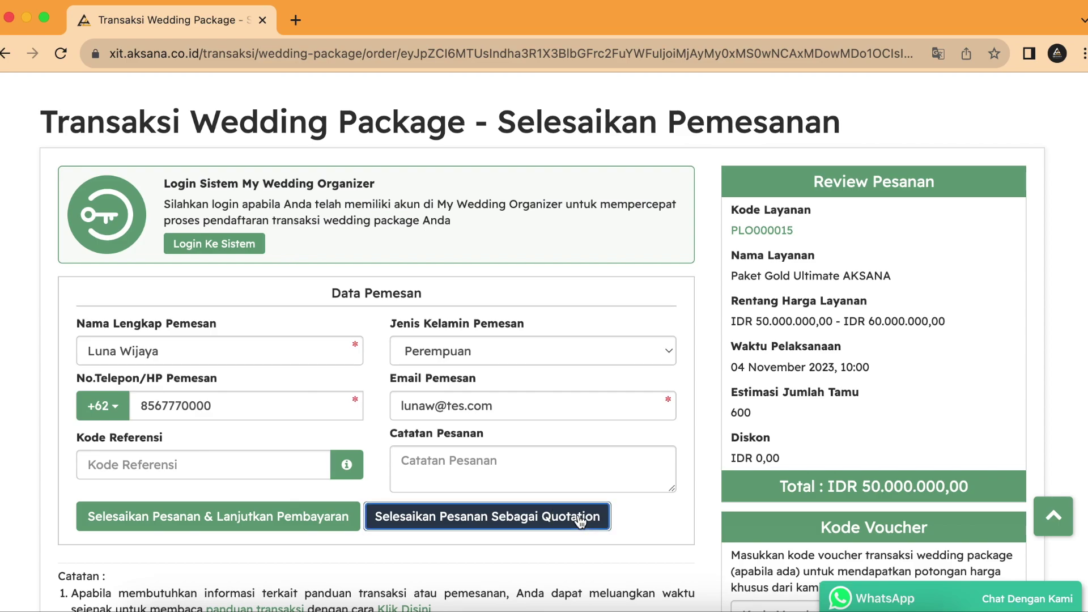
pyautogui.click(801, 266)
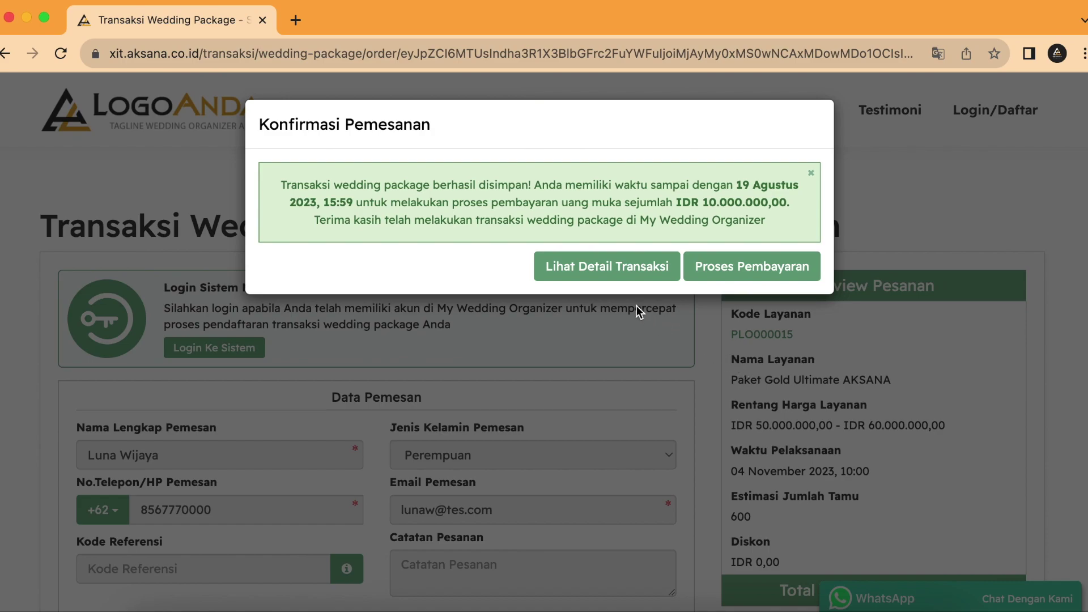
# Step: Open the new transaction's details and its printable Cetak Form Transaksi draft
pyautogui.click(624, 275)
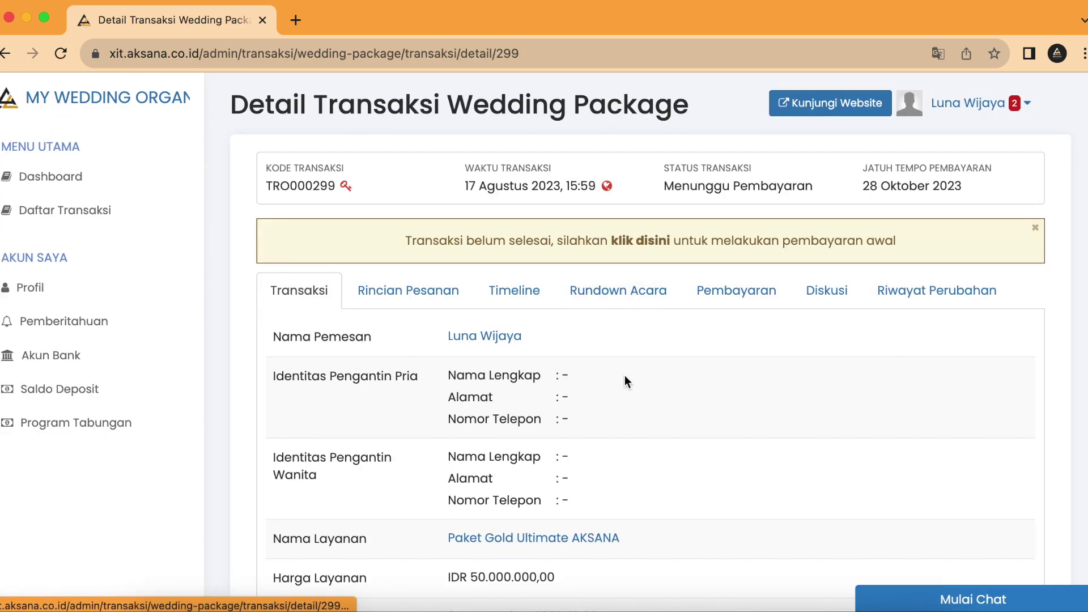
pyautogui.scroll(-9, 626, 376)
pyautogui.click(376, 506)
pyautogui.scroll(-1, 560, 383)
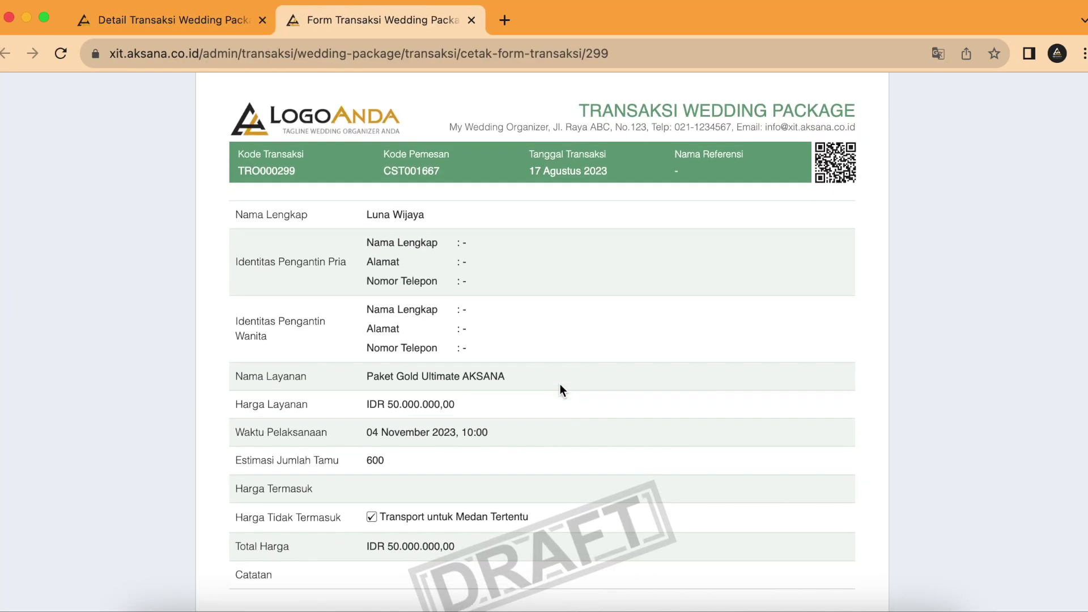
pyautogui.scroll(-8, 560, 383)
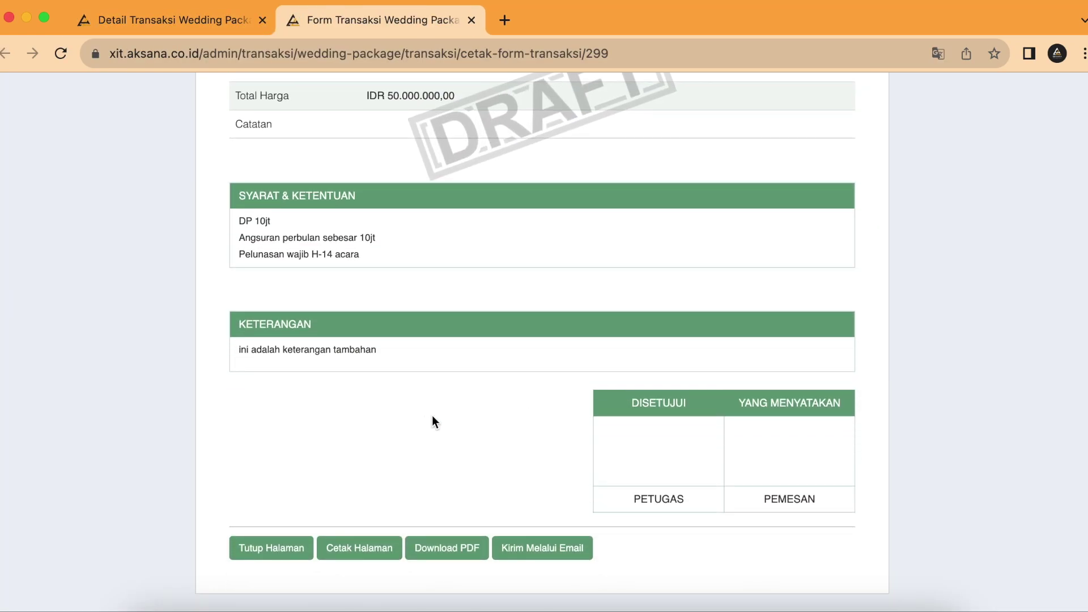
pyautogui.scroll(6, 484, 414)
# Step: Review the draft form's price and contents, then close it to return to the details
pyautogui.click(383, 315)
pyautogui.moveTo(383, 315); pyautogui.dragTo(543, 322)
pyautogui.click(544, 322)
pyautogui.scroll(2, 522, 294)
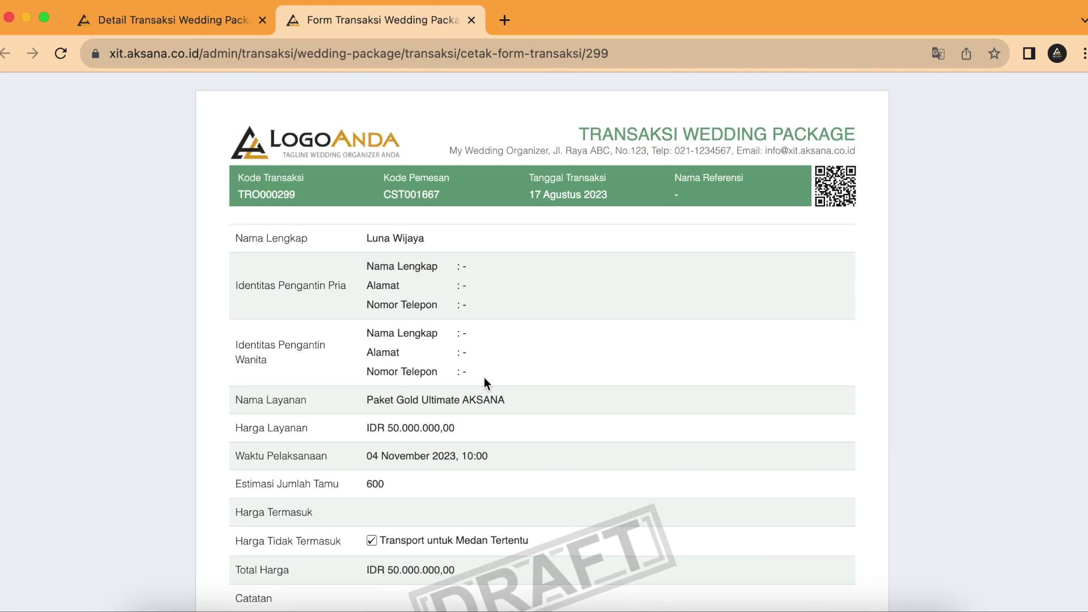
pyautogui.scroll(-6, 485, 379)
pyautogui.scroll(6, 488, 379)
pyautogui.scroll(-8, 512, 409)
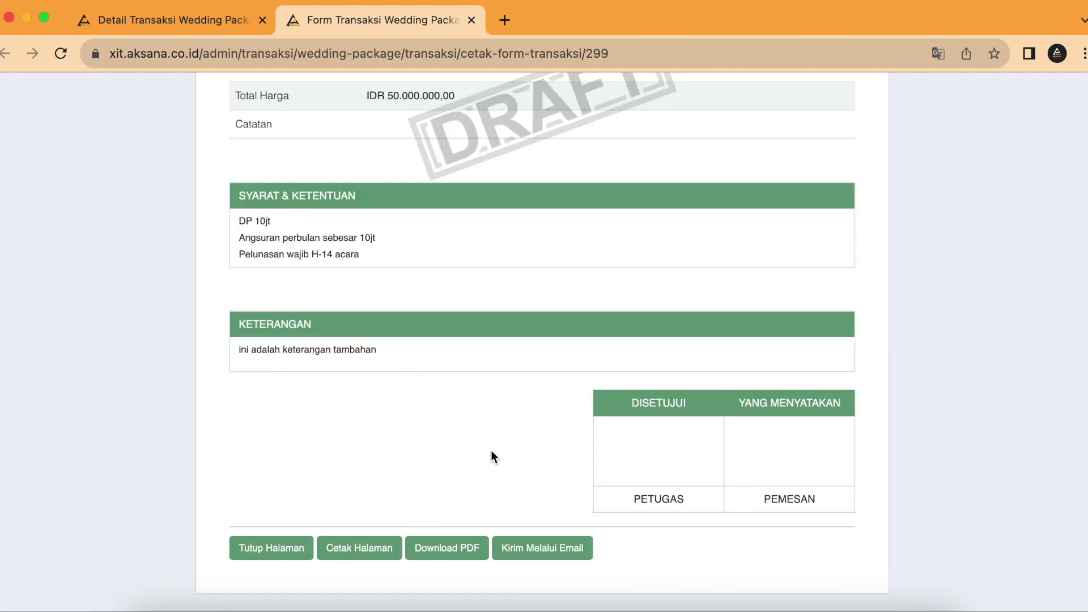
pyautogui.scroll(8, 491, 450)
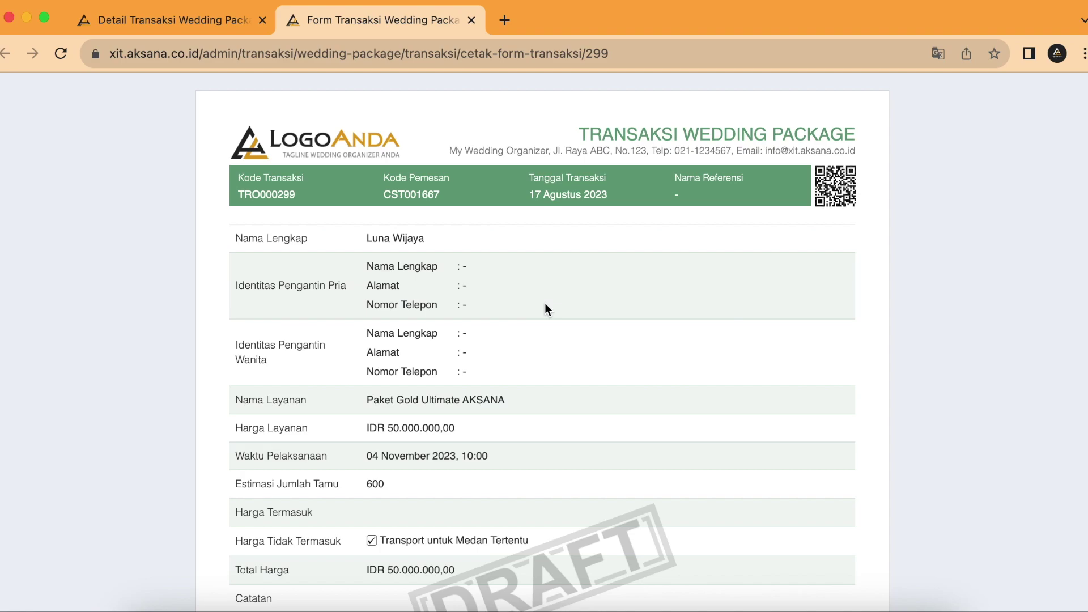
pyautogui.click(471, 20)
# Step: Review the transaction details, including the empty Cakupan Layanan row
pyautogui.scroll(7, 410, 294)
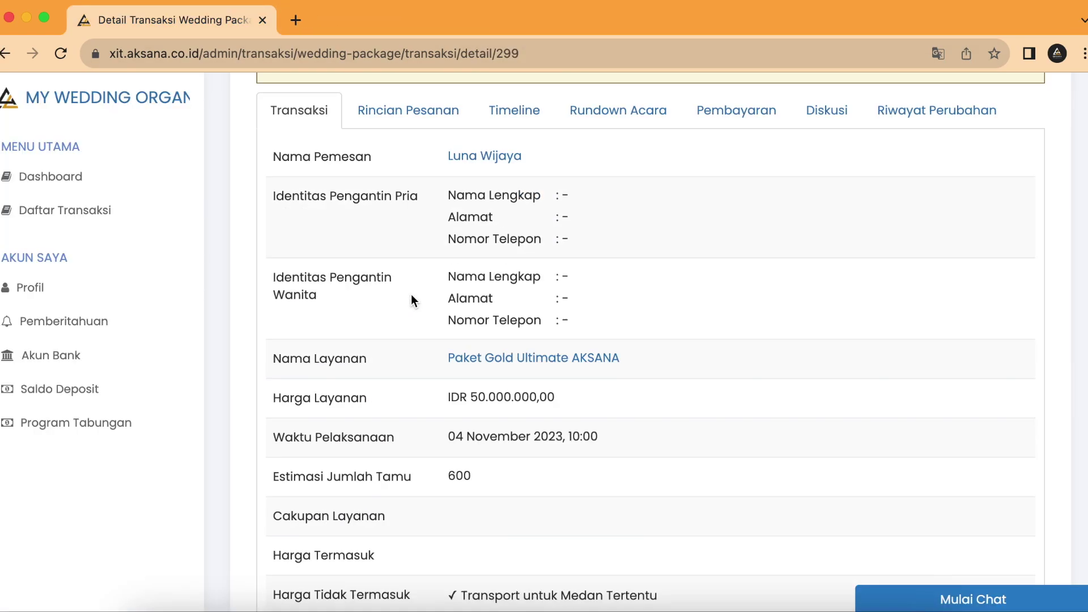
pyautogui.scroll(1, 412, 300)
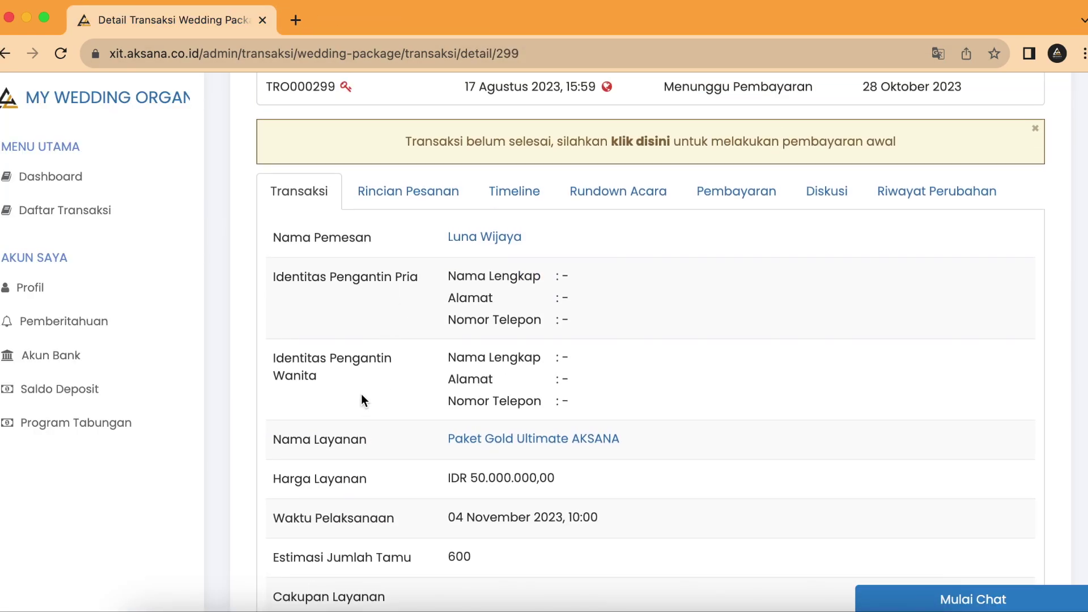
pyautogui.scroll(-2, 380, 391)
pyautogui.scroll(-2, 357, 501)
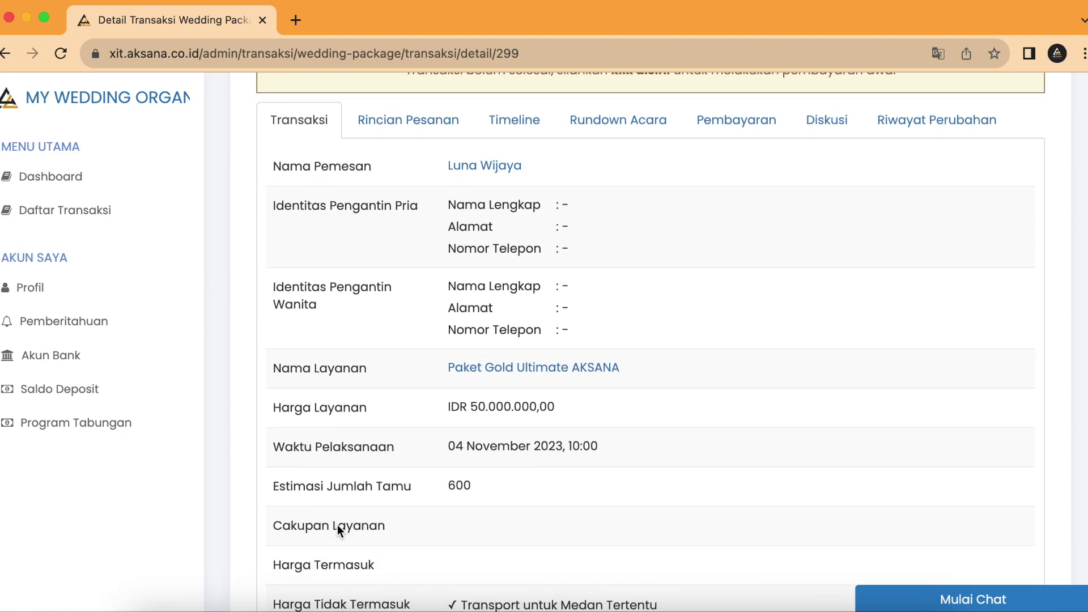
pyautogui.moveTo(274, 526); pyautogui.dragTo(429, 531)
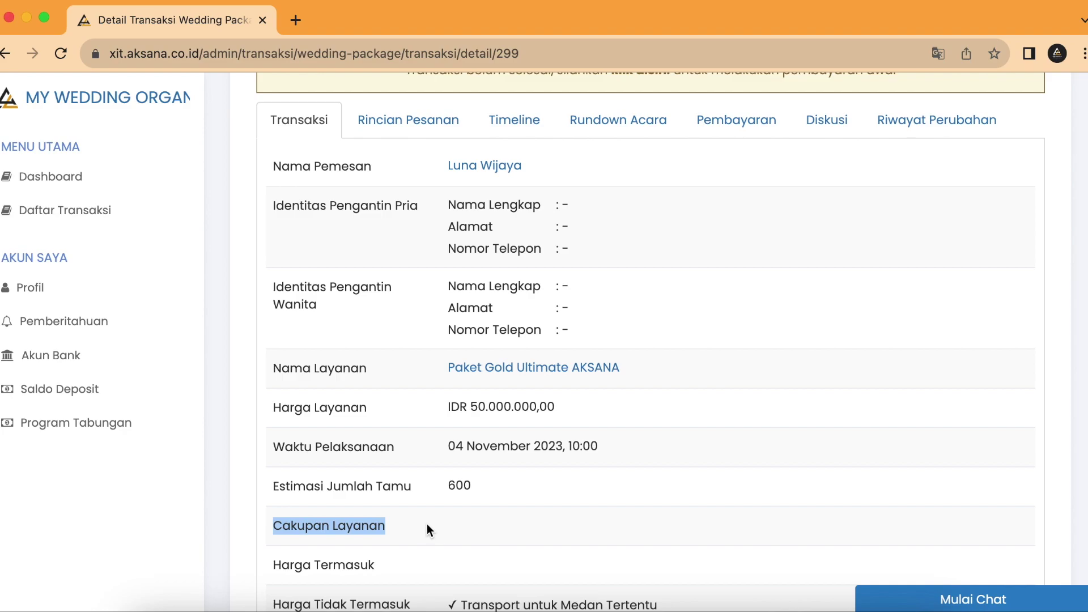
pyautogui.click(427, 525)
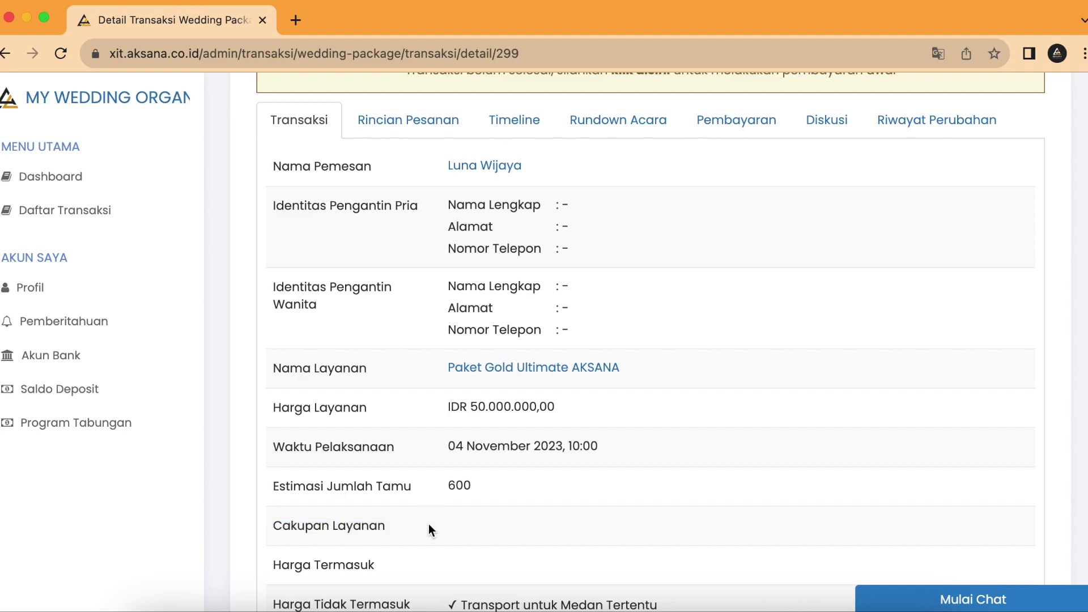
pyautogui.scroll(5, 429, 527)
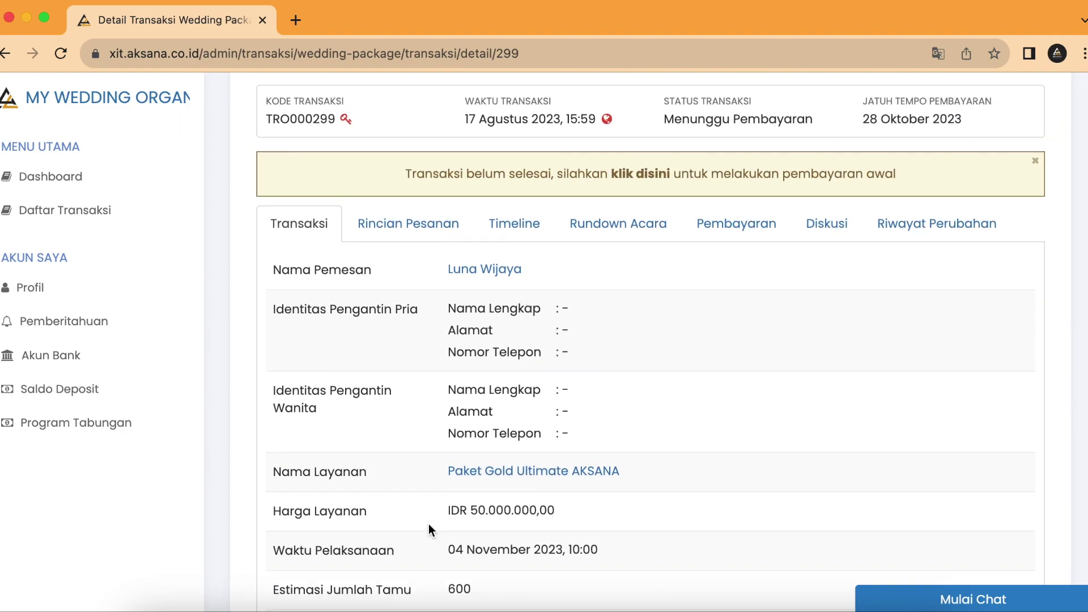
pyautogui.scroll(4, 429, 527)
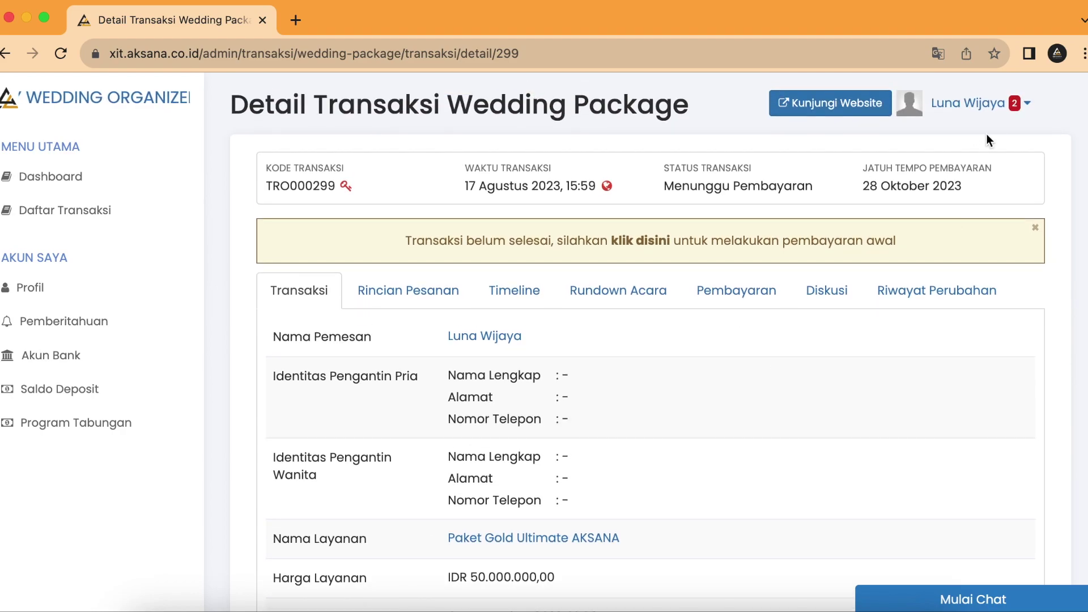
# Step: Log out of the account and dismiss the home page's promotional popup
pyautogui.click(1007, 105)
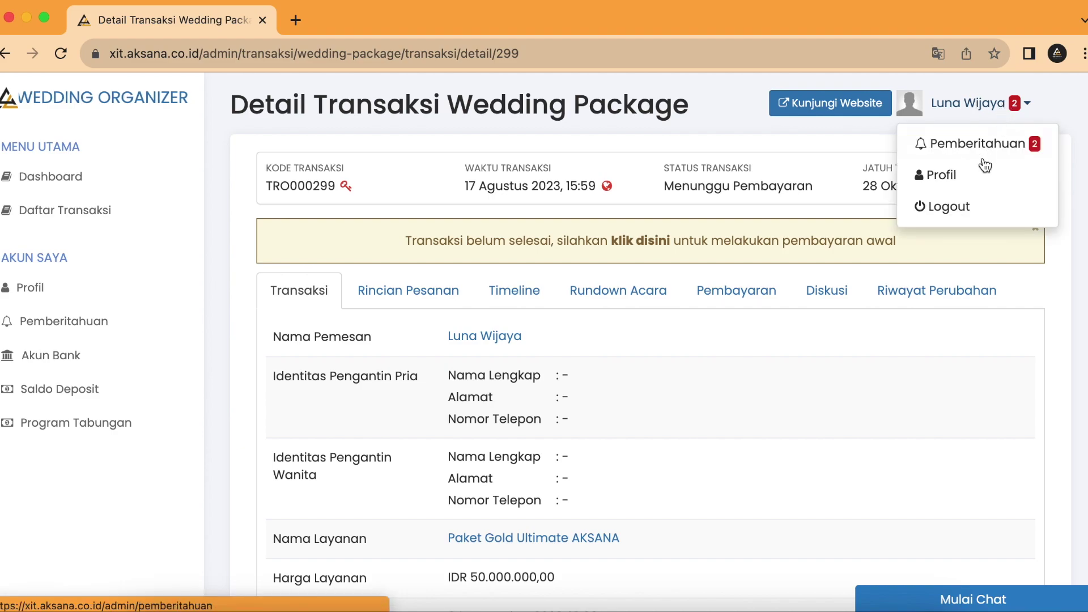
pyautogui.click(963, 217)
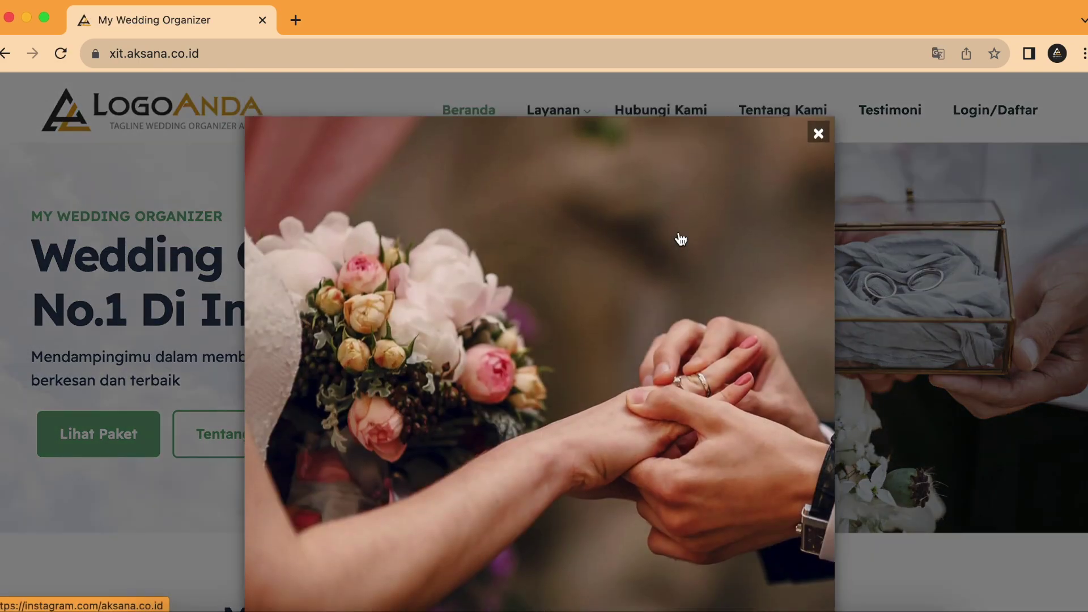
pyautogui.click(818, 133)
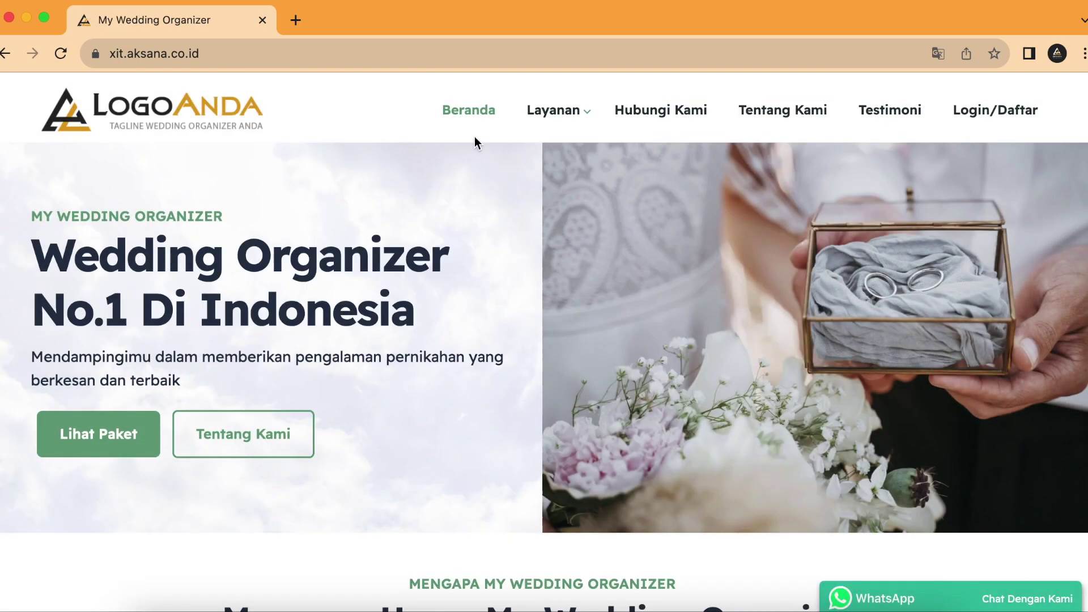